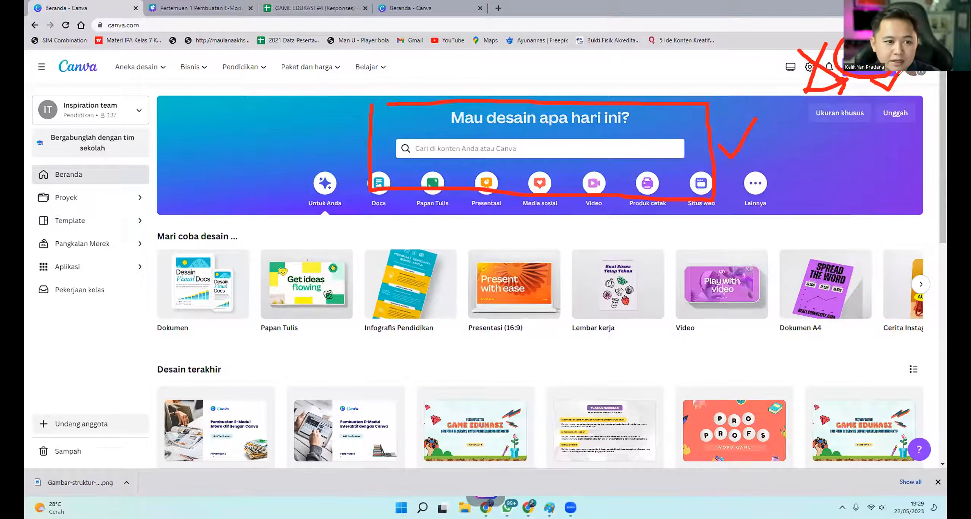
Open the home-page search dropdown showing recent searches like Dokumen and suggested Catatan Kelas templates.
{"action": "left_click_drag", "start_coordinate": [416, 154], "coordinate": [513, 151]}
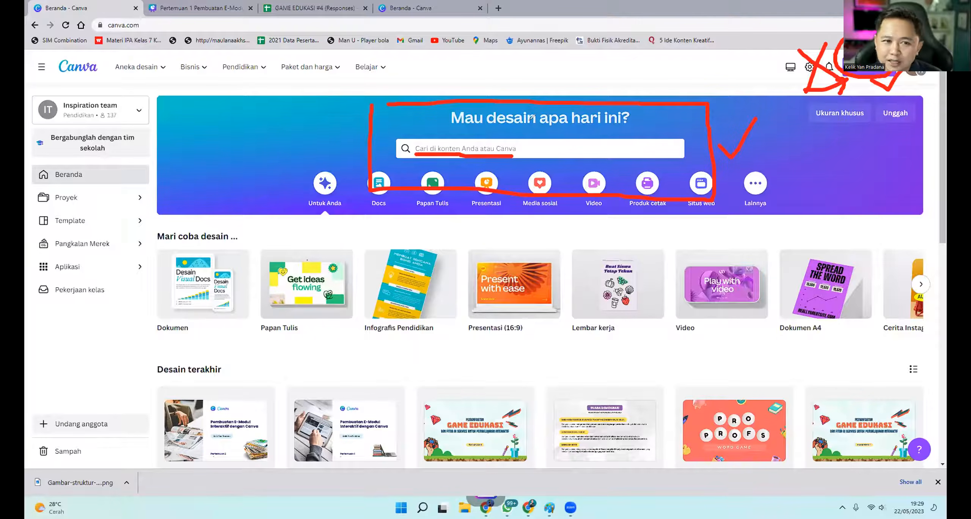
{"action": "left_click", "coordinate": [593, 57]}
{"action": "left_click", "coordinate": [594, 71]}
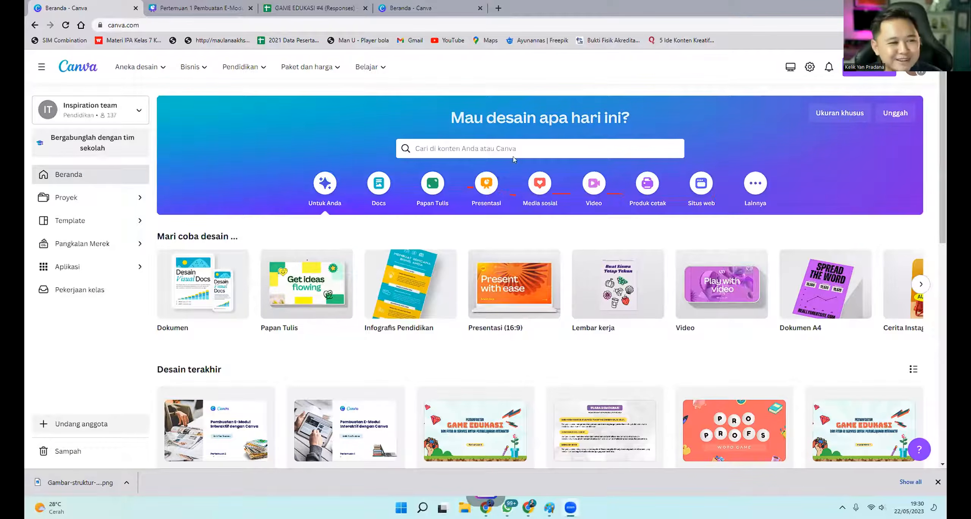
{"action": "left_click", "coordinate": [485, 148]}
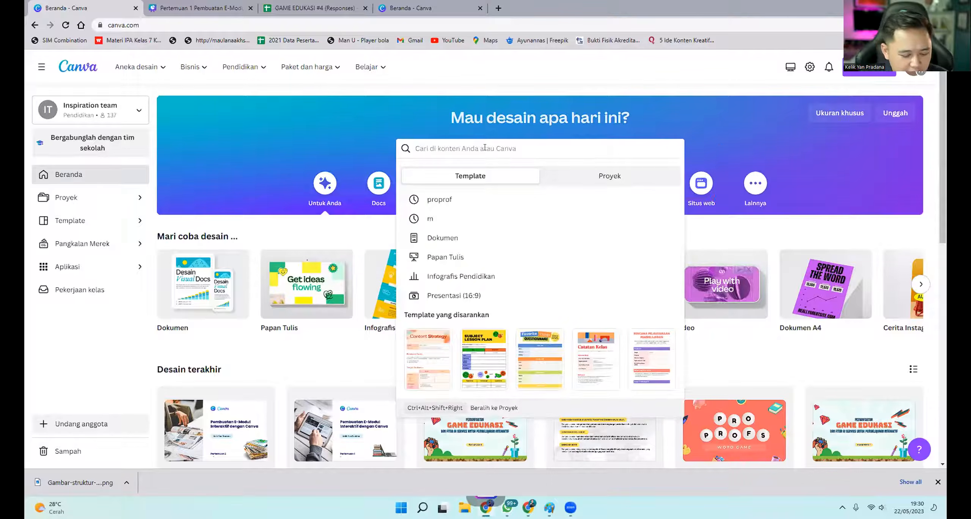
Search templates for 'sampul buku' in place of 'cover'.
{"action": "type", "text": "cover"}
{"action": "key", "text": "BackSpace"}
{"action": "key", "text": "BackSpace"}
{"action": "key", "text": "BackSpace"}
{"action": "key", "text": "BackSpace"}
{"action": "key", "text": "BackSpace"}
{"action": "type", "text": "samp"}
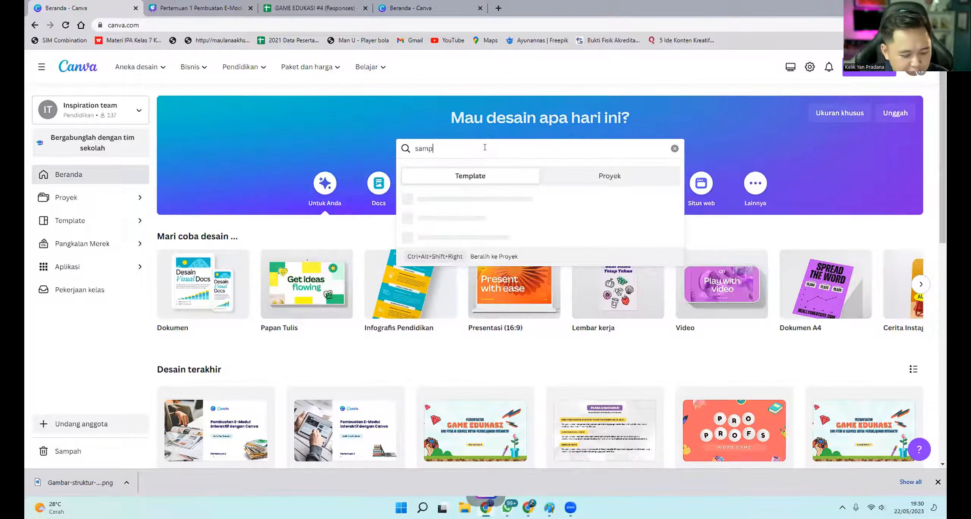
{"action": "type", "text": "ul buku"}
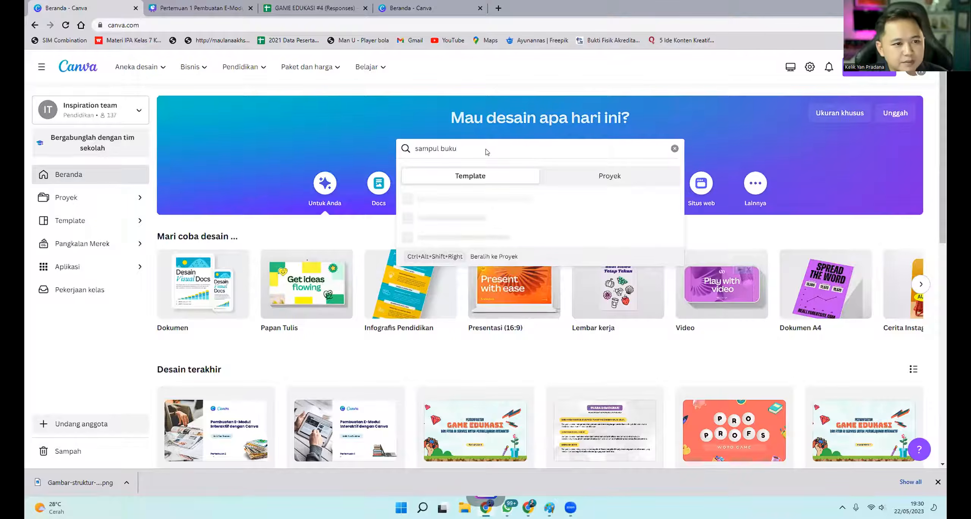
{"action": "key", "text": "Return"}
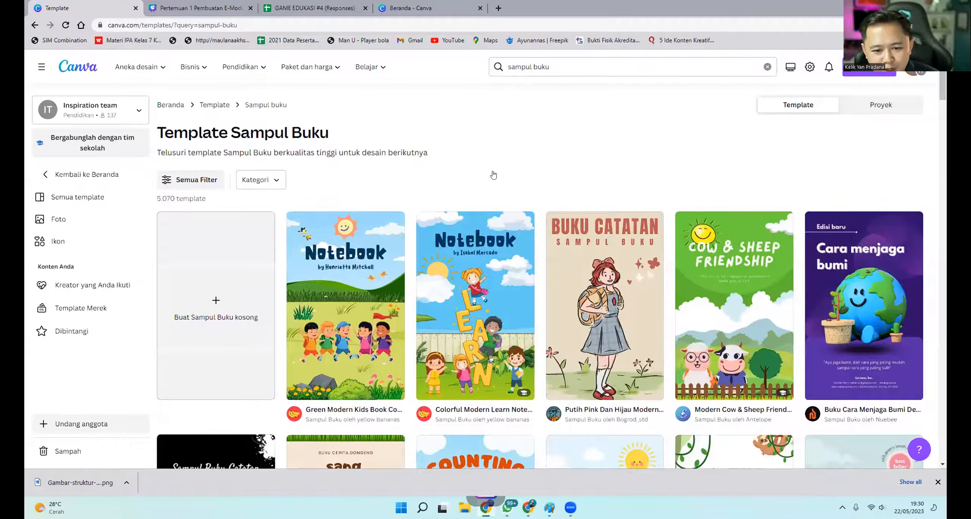
Browse the book cover template results, then return to the Canva home page.
{"action": "scroll", "coordinate": [496, 175], "scroll_direction": "down", "scroll_amount": 3}
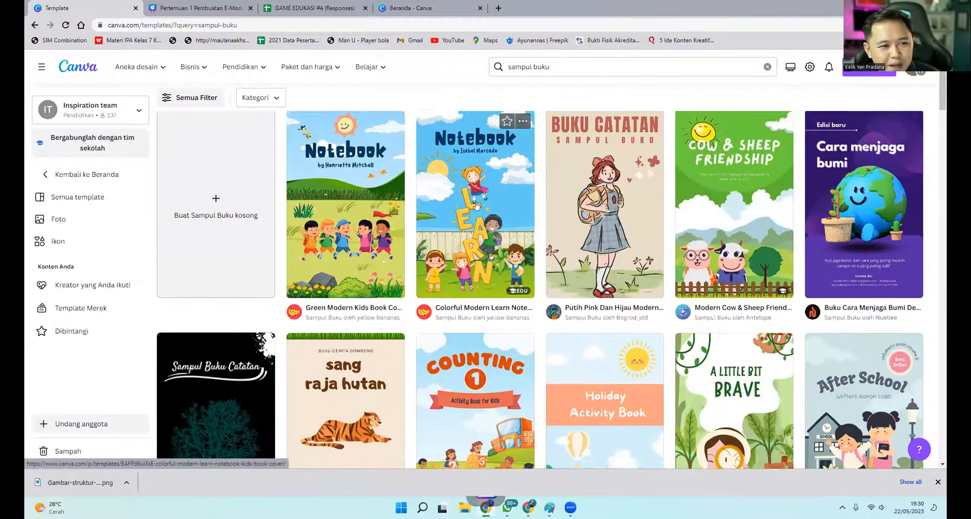
{"action": "scroll", "coordinate": [758, 236], "scroll_direction": "down", "scroll_amount": 5}
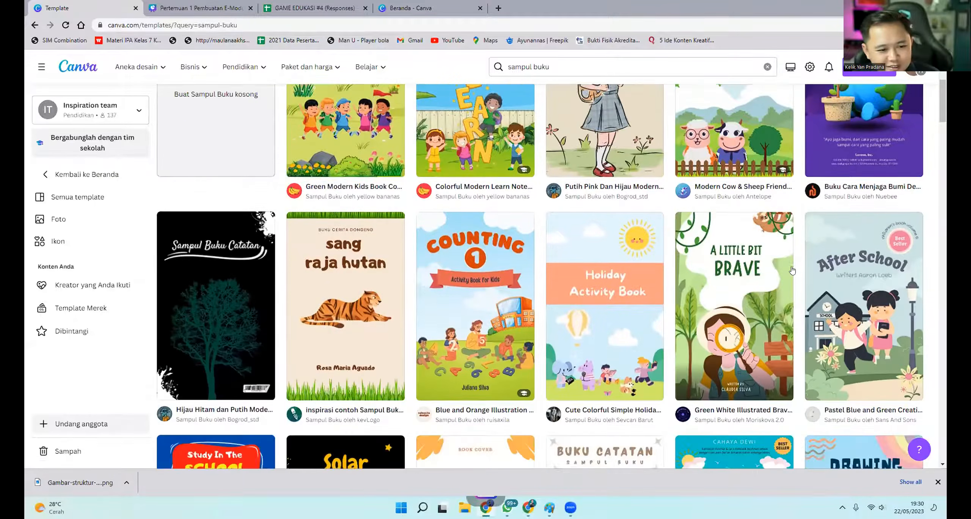
{"action": "scroll", "coordinate": [792, 273], "scroll_direction": "down", "scroll_amount": 10}
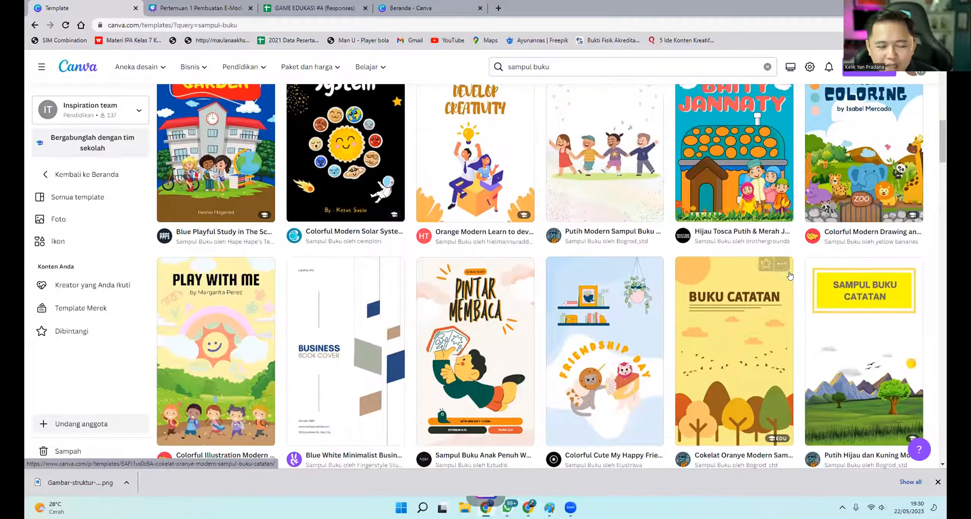
{"action": "scroll", "coordinate": [790, 276], "scroll_direction": "down", "scroll_amount": 7}
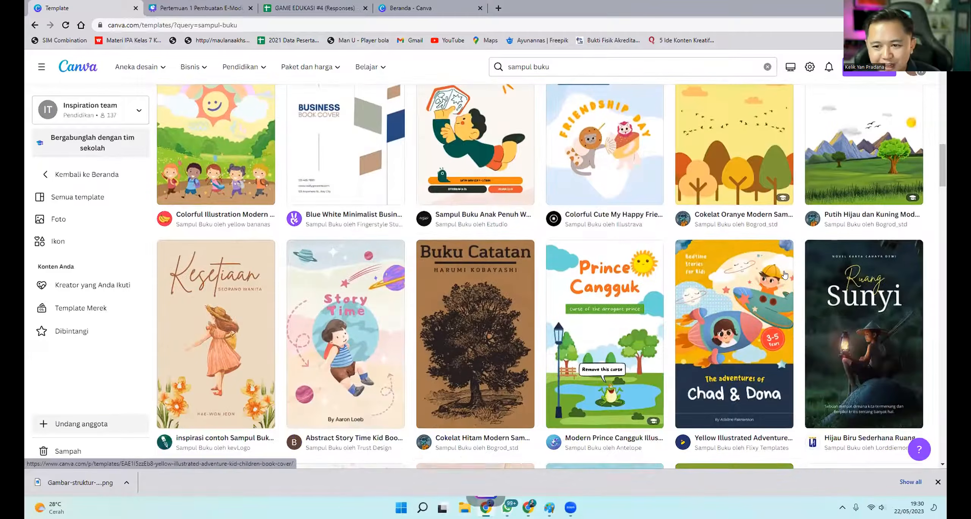
{"action": "scroll", "coordinate": [783, 275], "scroll_direction": "down", "scroll_amount": 2}
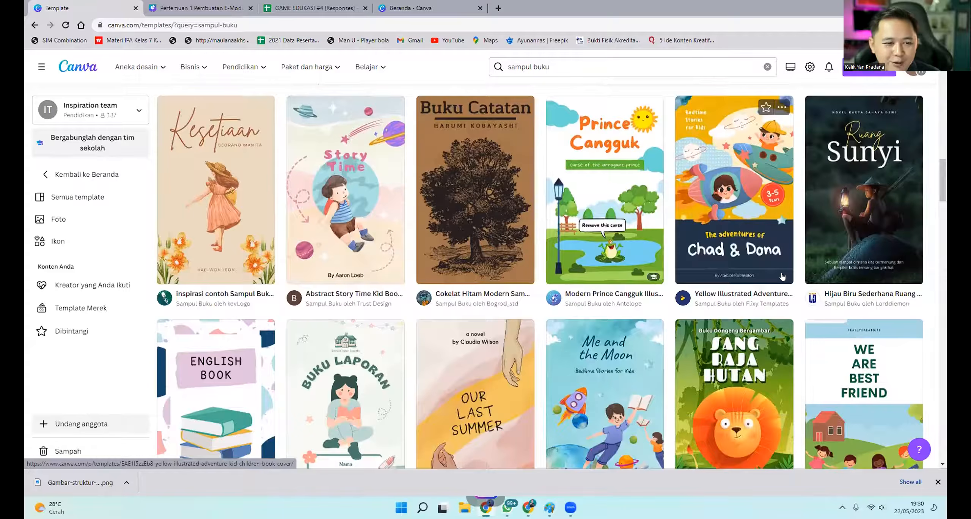
{"action": "scroll", "coordinate": [781, 279], "scroll_direction": "down", "scroll_amount": 1}
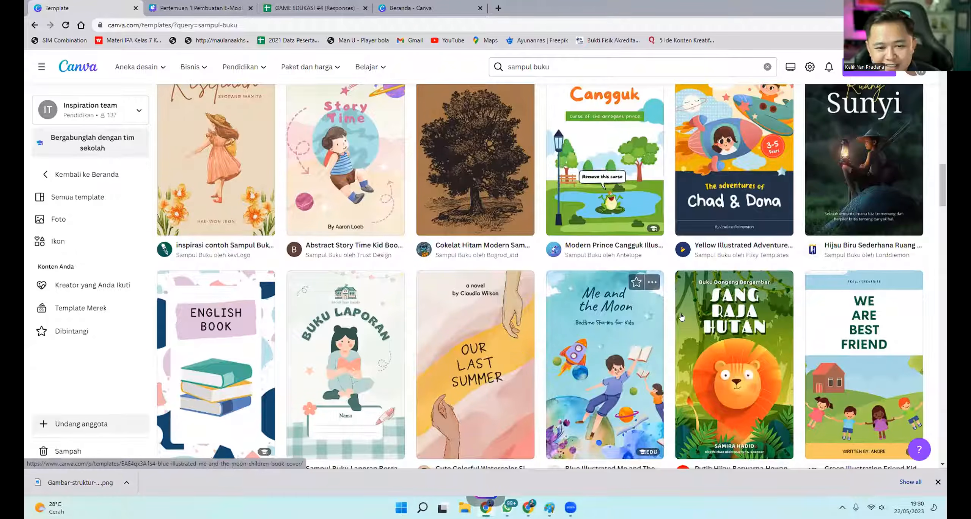
{"action": "scroll", "coordinate": [681, 316], "scroll_direction": "down", "scroll_amount": 1}
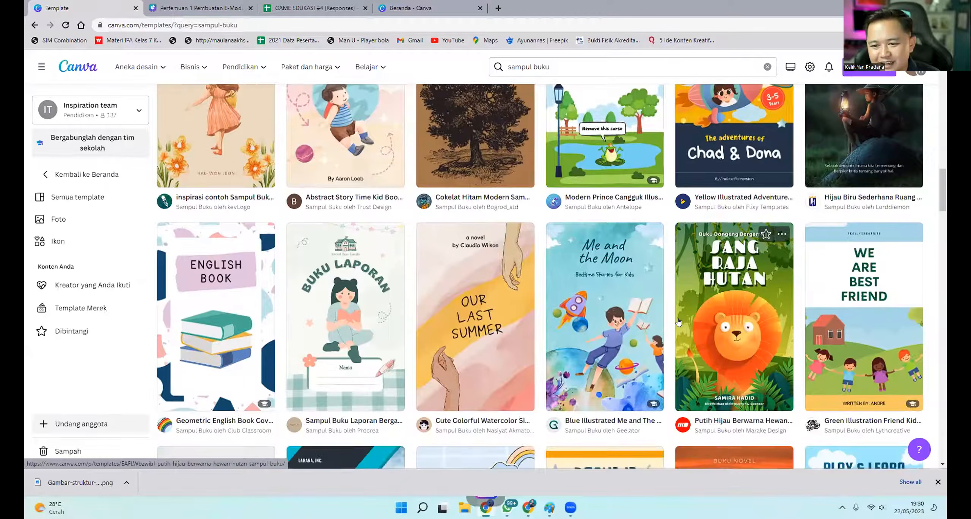
{"action": "scroll", "coordinate": [679, 319], "scroll_direction": "up", "scroll_amount": 10}
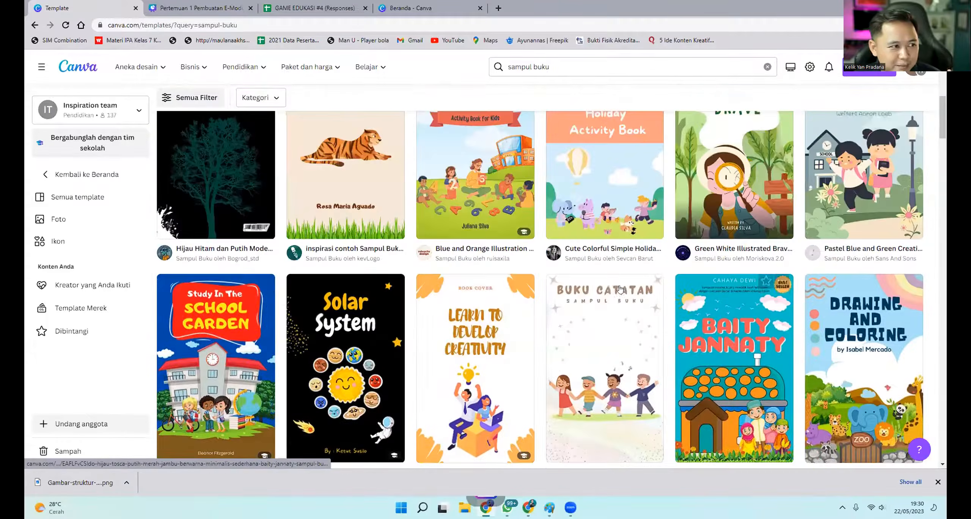
{"action": "scroll", "coordinate": [619, 289], "scroll_direction": "up", "scroll_amount": 6}
{"action": "left_click", "coordinate": [77, 67]}
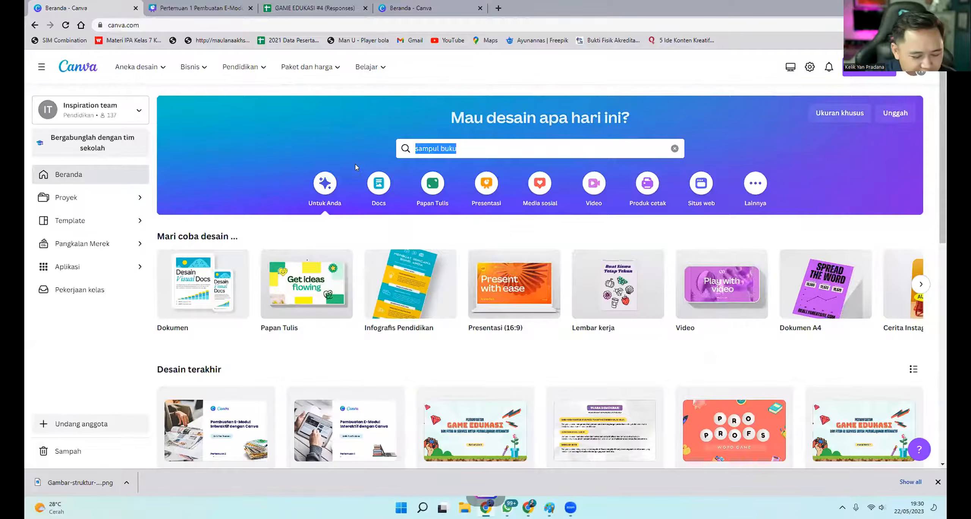
Search templates for 'hari kebangkitan nasional' and start scrolling the results.
{"action": "type", "text": "hari kebang"}
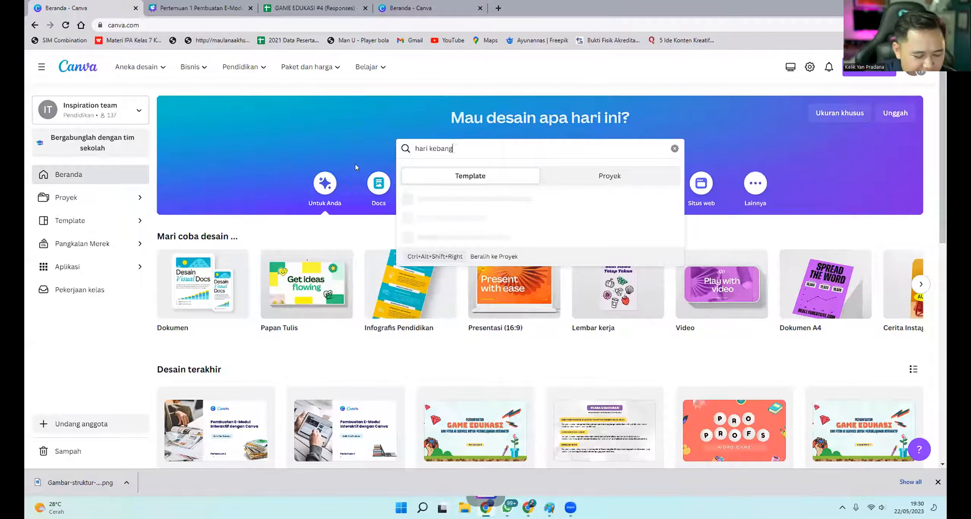
{"action": "type", "text": "kitan nasional"}
{"action": "key", "text": "Return"}
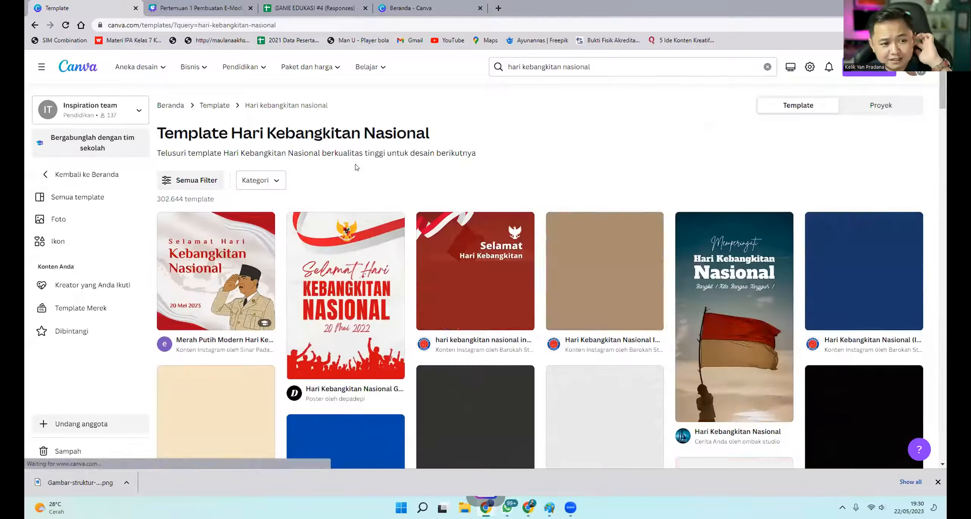
{"action": "scroll", "coordinate": [432, 265], "scroll_direction": "down", "scroll_amount": 3}
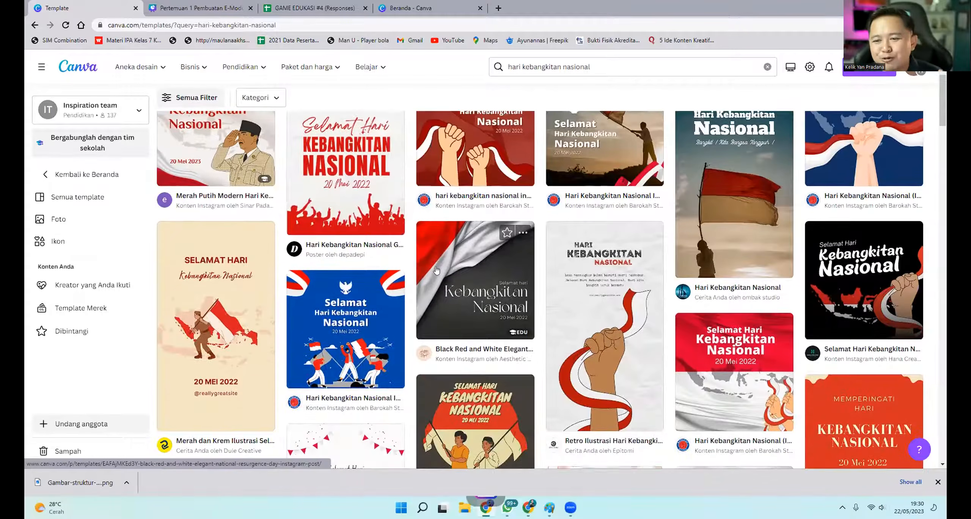
{"action": "scroll", "coordinate": [436, 270], "scroll_direction": "down", "scroll_amount": 2}
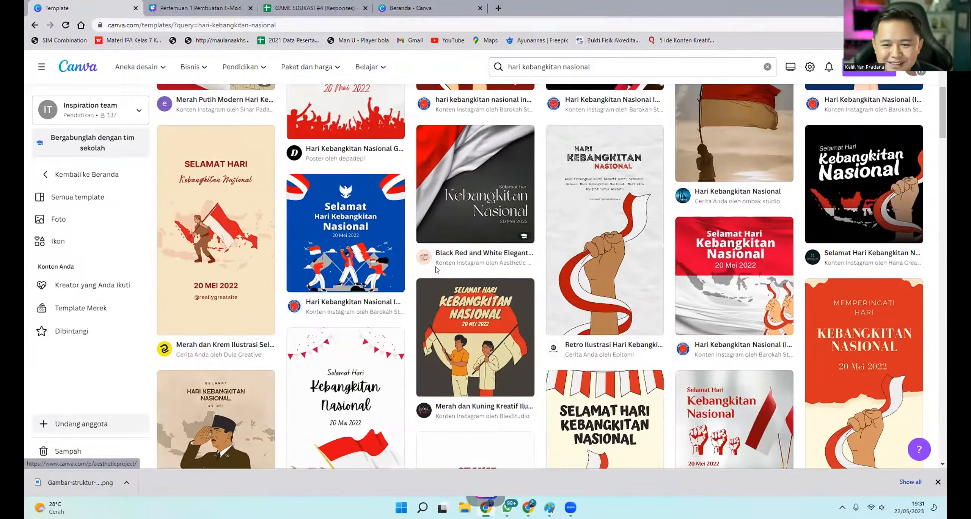
{"action": "scroll", "coordinate": [436, 269], "scroll_direction": "down", "scroll_amount": 1}
{"action": "scroll", "coordinate": [436, 271], "scroll_direction": "down", "scroll_amount": 1}
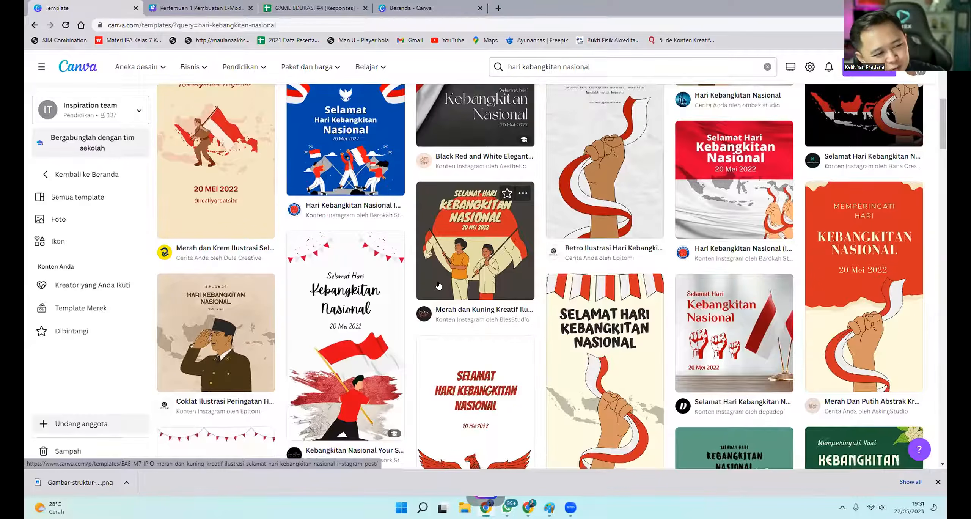
Browse further through the National Awakening Day posts, then switch to the 'Pertemuan 1 Pembuatan E-Modul' presentation.
{"action": "scroll", "coordinate": [439, 285], "scroll_direction": "down", "scroll_amount": 1}
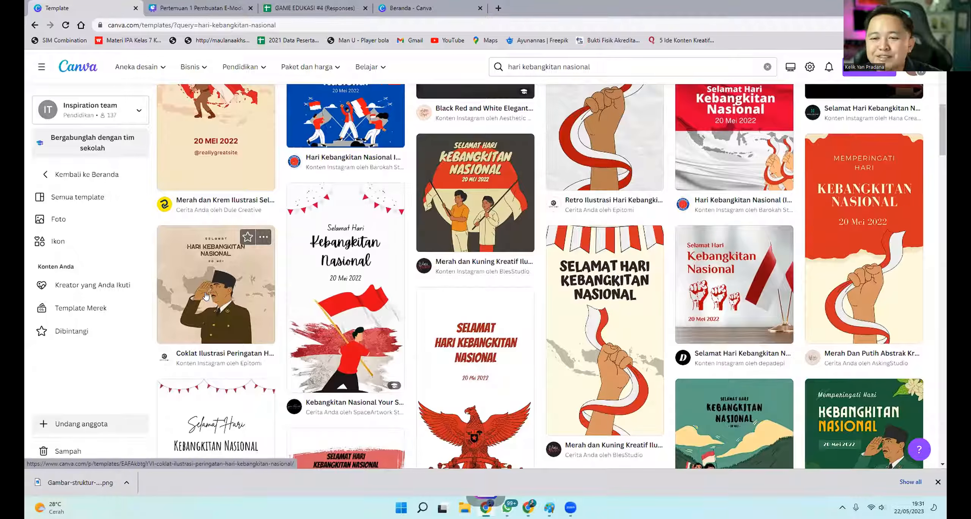
{"action": "scroll", "coordinate": [206, 294], "scroll_direction": "down", "scroll_amount": 1}
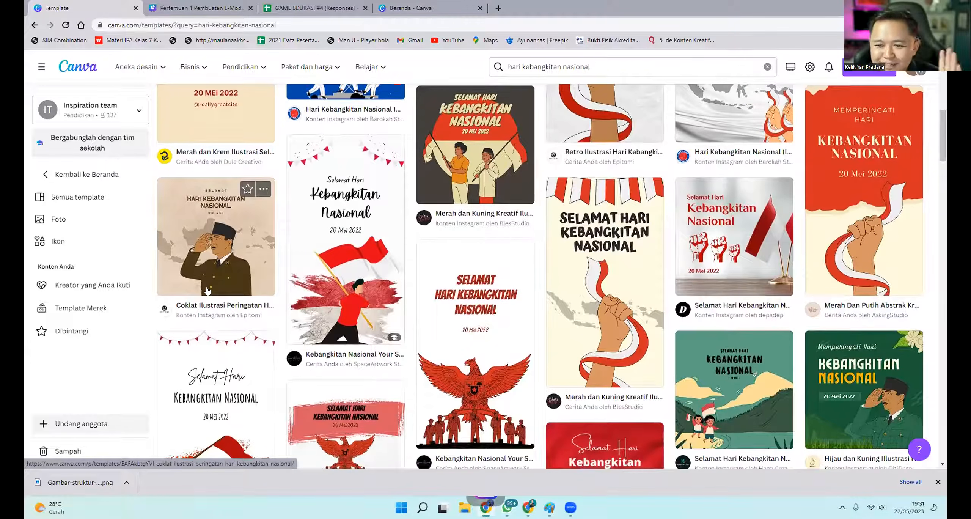
{"action": "scroll", "coordinate": [208, 289], "scroll_direction": "down", "scroll_amount": 3}
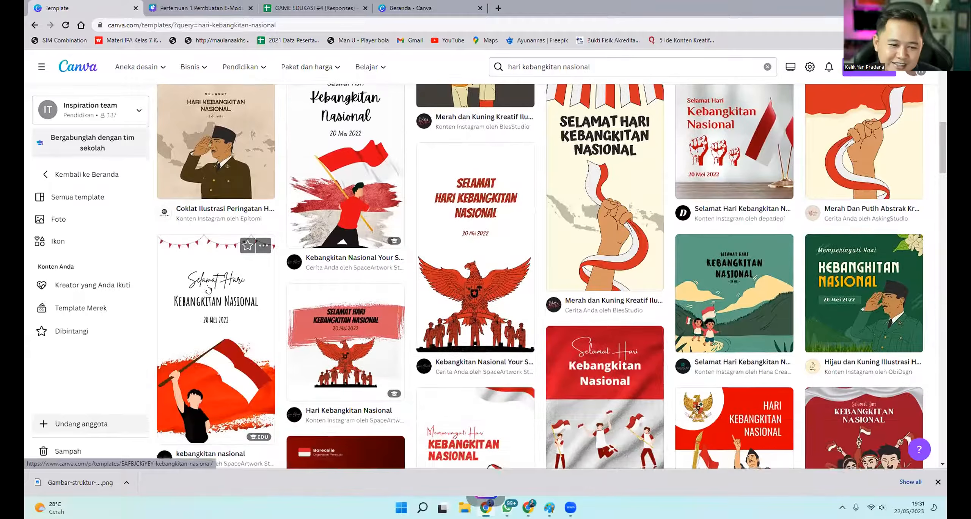
{"action": "scroll", "coordinate": [208, 289], "scroll_direction": "down", "scroll_amount": 5}
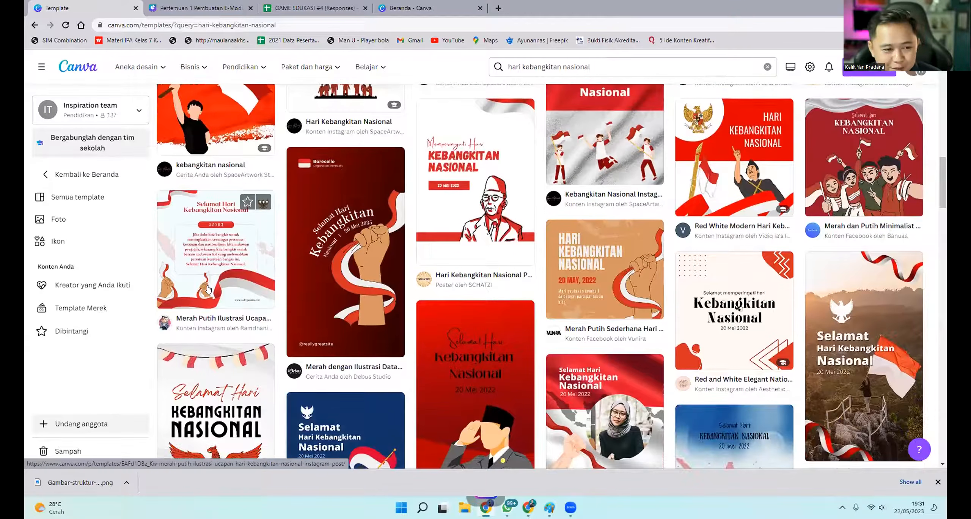
{"action": "scroll", "coordinate": [208, 289], "scroll_direction": "down", "scroll_amount": 3}
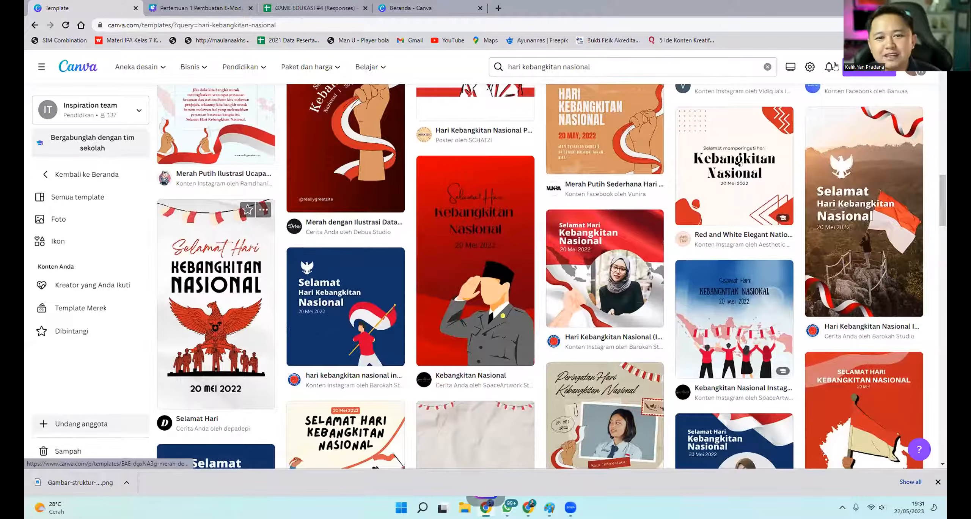
{"action": "scroll", "coordinate": [521, 192], "scroll_direction": "down", "scroll_amount": 5}
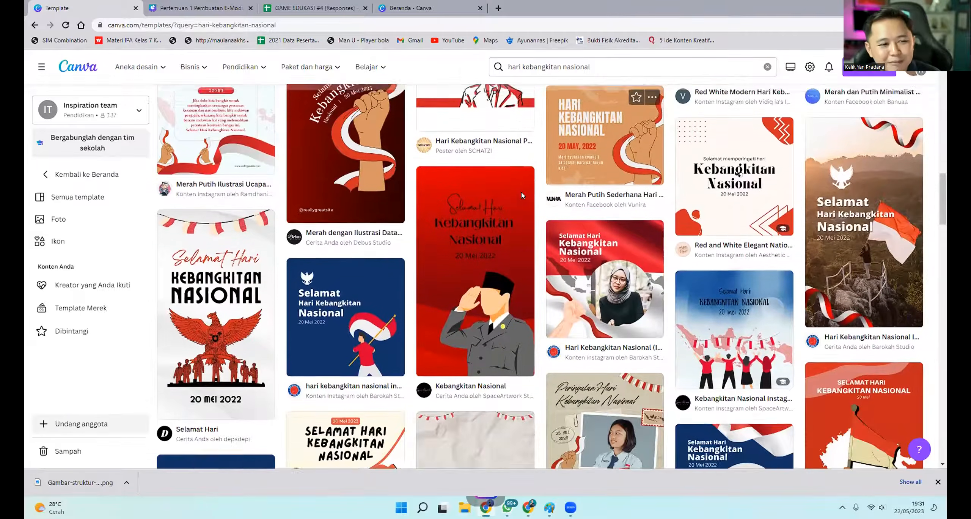
{"action": "scroll", "coordinate": [519, 189], "scroll_direction": "up", "scroll_amount": 4}
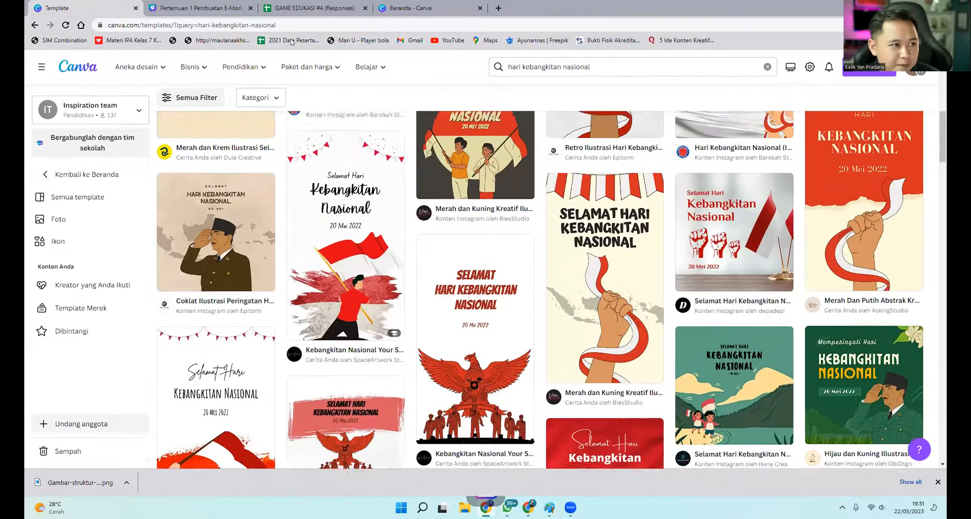
{"action": "left_click", "coordinate": [201, 8]}
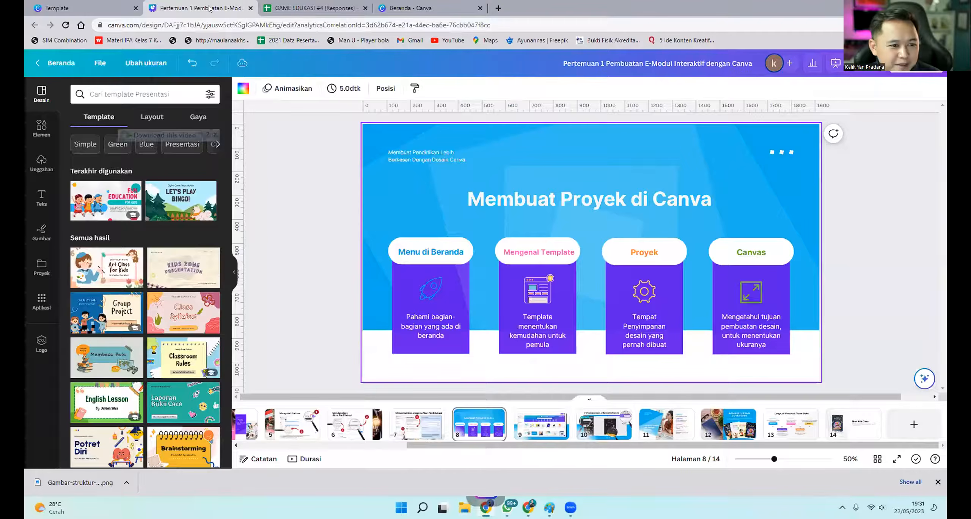
Present the e-module slides full screen and advance to the Canva home page slide.
{"action": "left_click", "coordinate": [897, 459]}
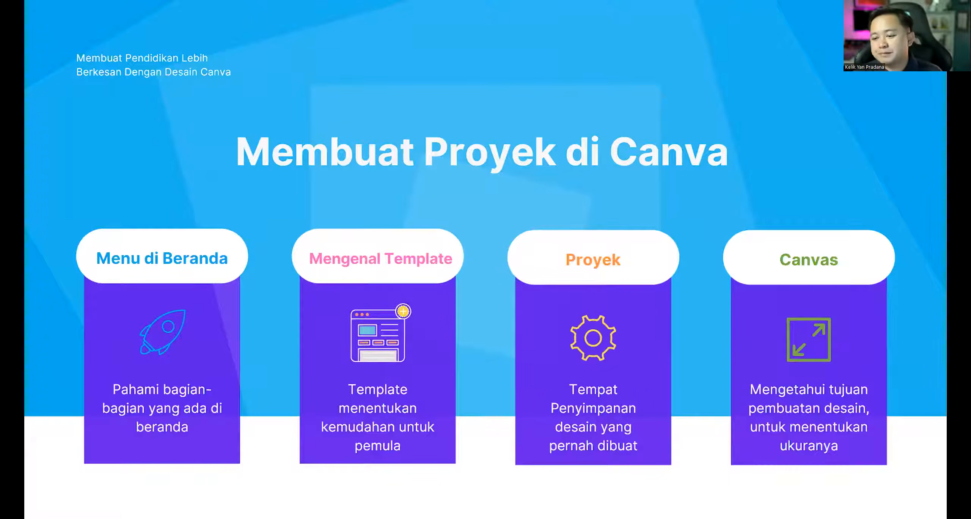
{"action": "left_click", "coordinate": [832, 156]}
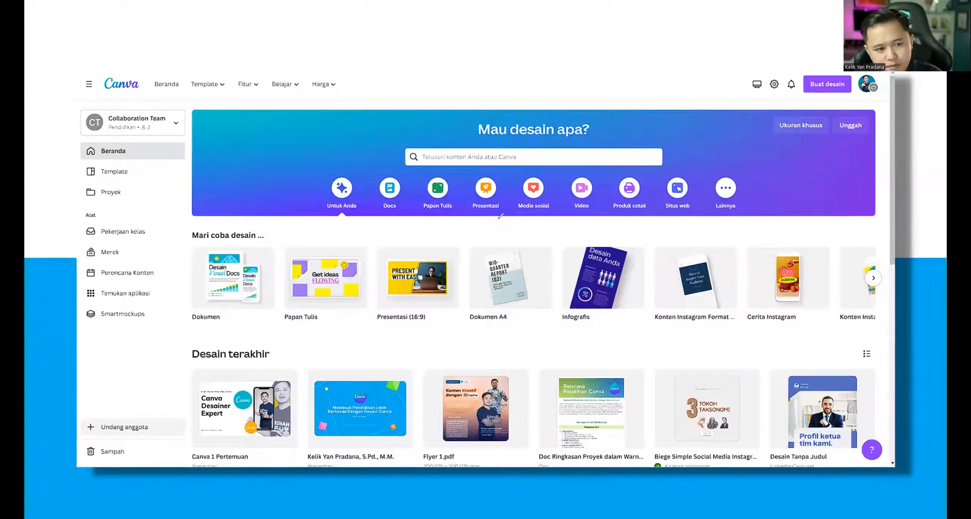
Mark the search bar and Collaboration Team box with red boxes and checks, erasing the Pendidikan underline.
{"action": "mouse_move", "coordinate": [390, 142]}
{"action": "left_mouse_down"}
{"action": "mouse_move", "coordinate": [390, 180]}
{"action": "mouse_move", "coordinate": [542, 186]}
{"action": "mouse_move", "coordinate": [679, 184]}
{"action": "mouse_move", "coordinate": [692, 146]}
{"action": "mouse_move", "coordinate": [391, 139]}
{"action": "left_mouse_up"}
{"action": "left_click_drag", "start_coordinate": [651, 154], "coordinate": [667, 151]}
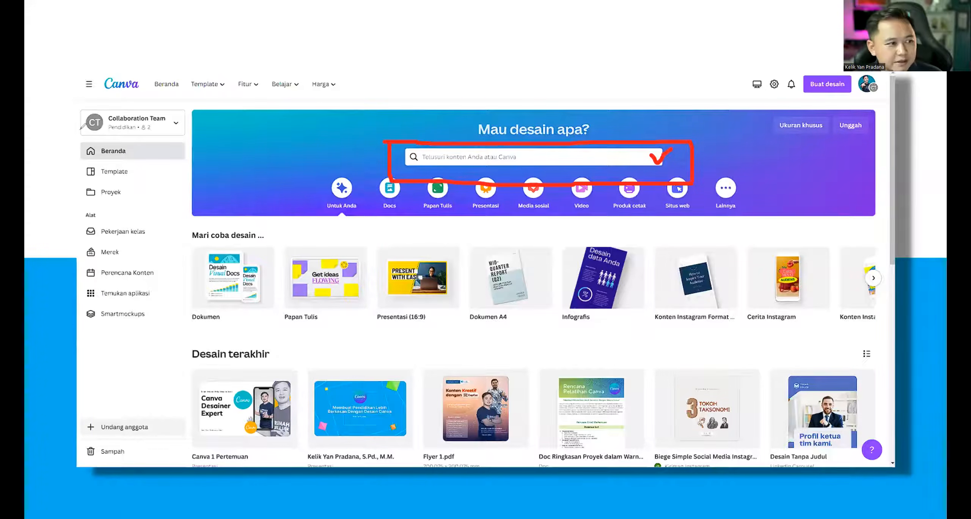
{"action": "mouse_move", "coordinate": [77, 139]}
{"action": "left_mouse_down"}
{"action": "mouse_move", "coordinate": [177, 138]}
{"action": "mouse_move", "coordinate": [194, 128]}
{"action": "mouse_move", "coordinate": [192, 105]}
{"action": "mouse_move", "coordinate": [160, 95]}
{"action": "mouse_move", "coordinate": [72, 99]}
{"action": "mouse_move", "coordinate": [67, 145]}
{"action": "left_mouse_up"}
{"action": "left_click_drag", "start_coordinate": [201, 118], "coordinate": [219, 115]}
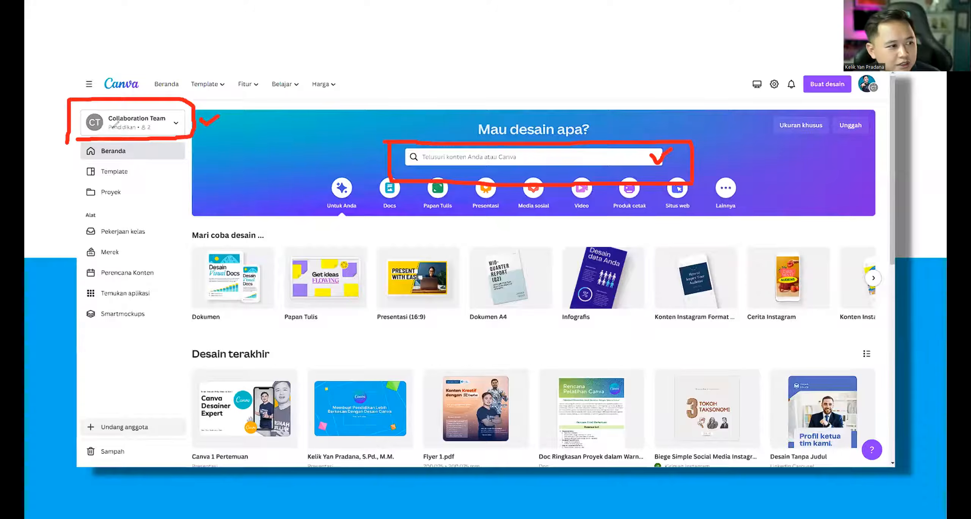
{"action": "left_click_drag", "start_coordinate": [106, 132], "coordinate": [137, 131]}
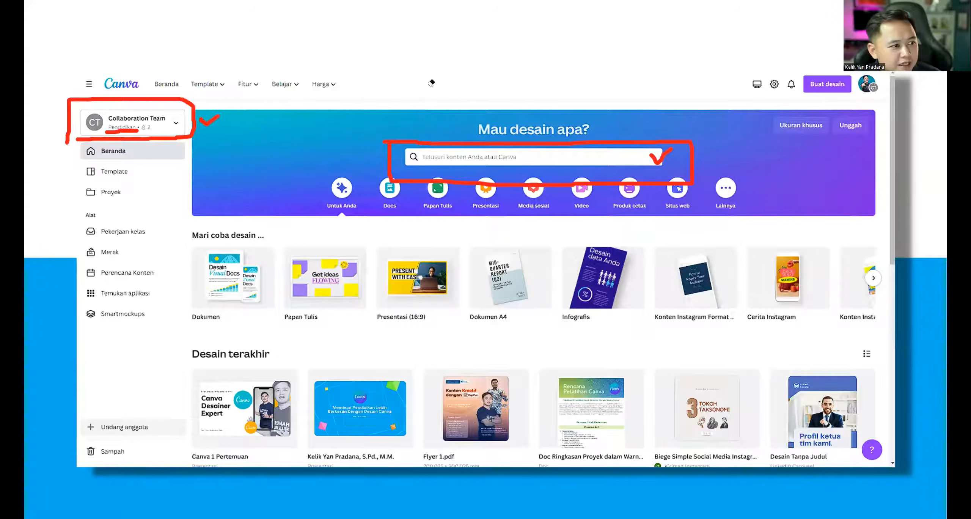
{"action": "left_click", "coordinate": [123, 125]}
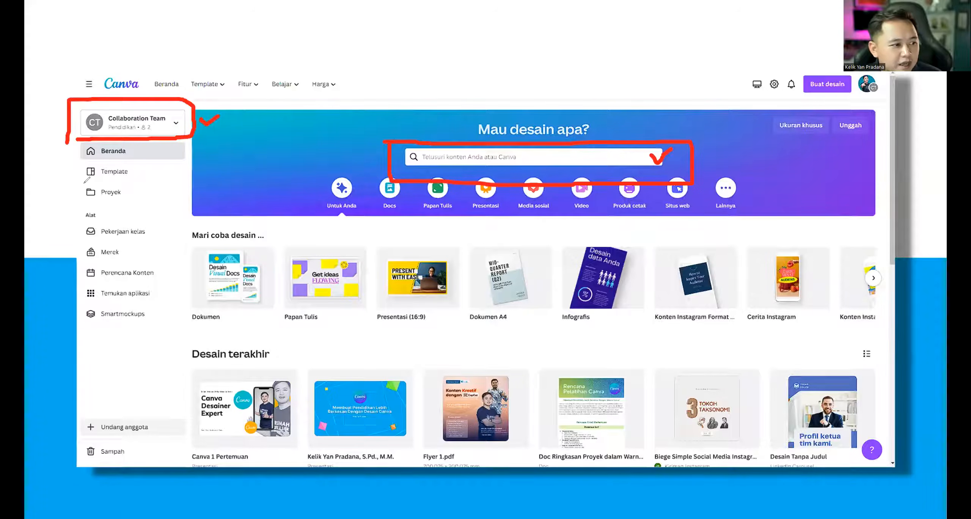
Circle and tick Proyek, circle Buat desain, and draw a red arrow to the search box.
{"action": "left_click_drag", "start_coordinate": [76, 187], "coordinate": [76, 202]}
{"action": "mouse_move", "coordinate": [119, 203]}
{"action": "left_mouse_down"}
{"action": "mouse_move", "coordinate": [136, 198]}
{"action": "mouse_move", "coordinate": [137, 183]}
{"action": "mouse_move", "coordinate": [70, 176]}
{"action": "left_mouse_up"}
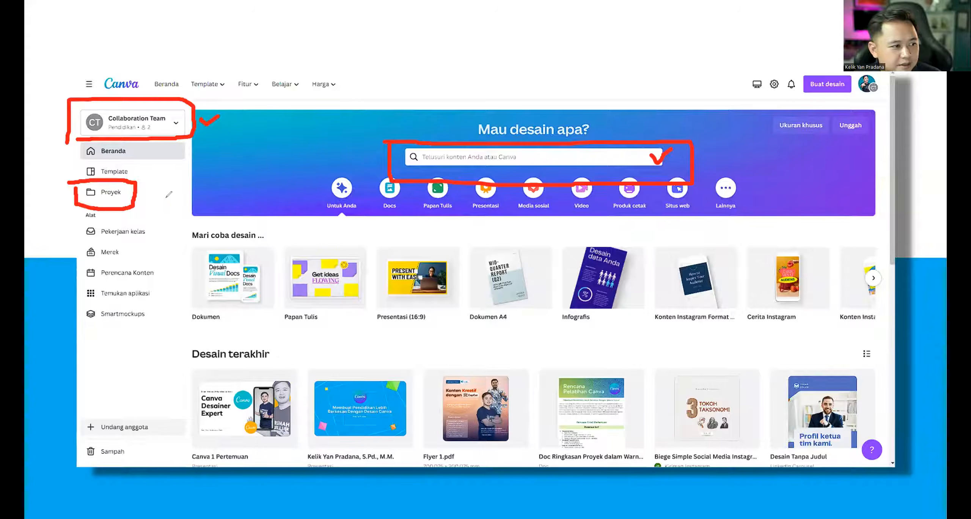
{"action": "left_click_drag", "start_coordinate": [142, 192], "coordinate": [170, 190]}
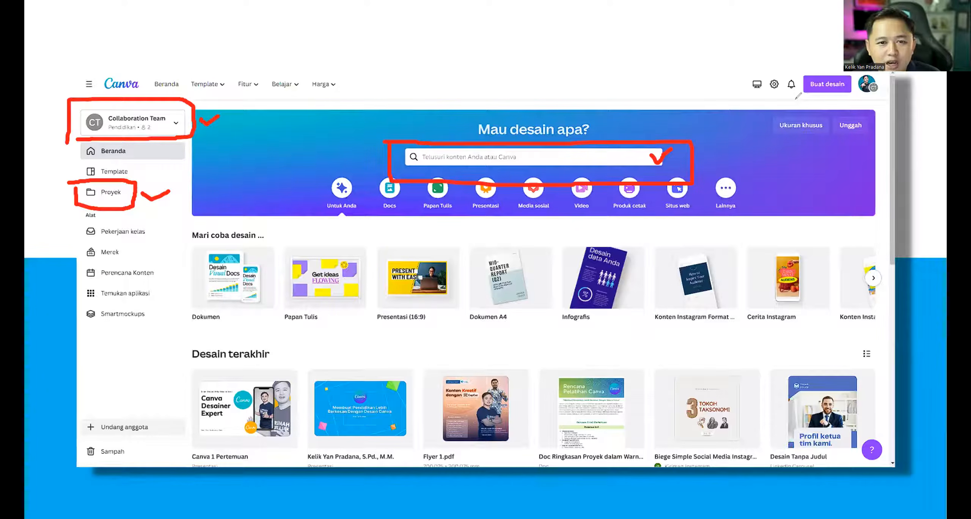
{"action": "mouse_move", "coordinate": [794, 91]}
{"action": "left_mouse_down"}
{"action": "mouse_move", "coordinate": [839, 102]}
{"action": "mouse_move", "coordinate": [861, 76]}
{"action": "mouse_move", "coordinate": [844, 58]}
{"action": "mouse_move", "coordinate": [824, 57]}
{"action": "mouse_move", "coordinate": [830, 50]}
{"action": "mouse_move", "coordinate": [803, 63]}
{"action": "left_mouse_up"}
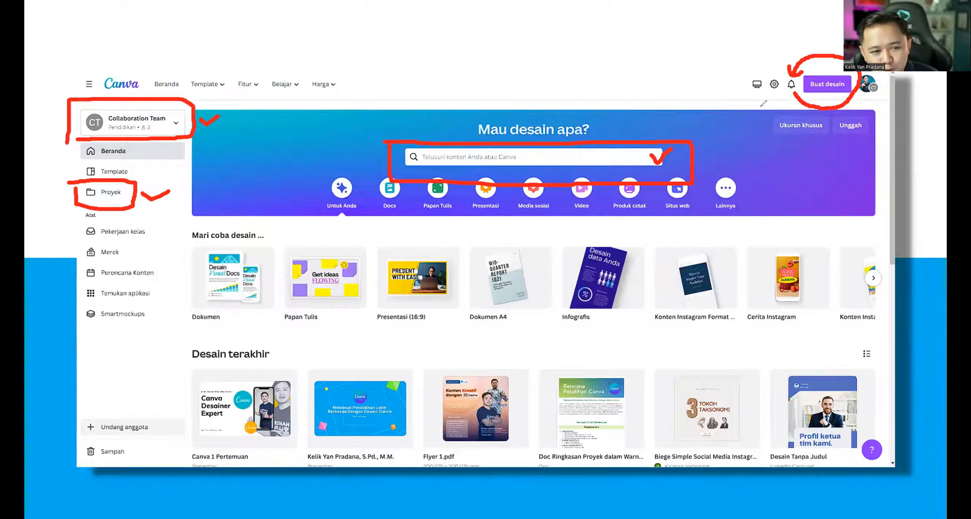
{"action": "mouse_move", "coordinate": [656, 103]}
{"action": "left_mouse_down"}
{"action": "mouse_move", "coordinate": [605, 123]}
{"action": "mouse_move", "coordinate": [631, 132]}
{"action": "left_mouse_up"}
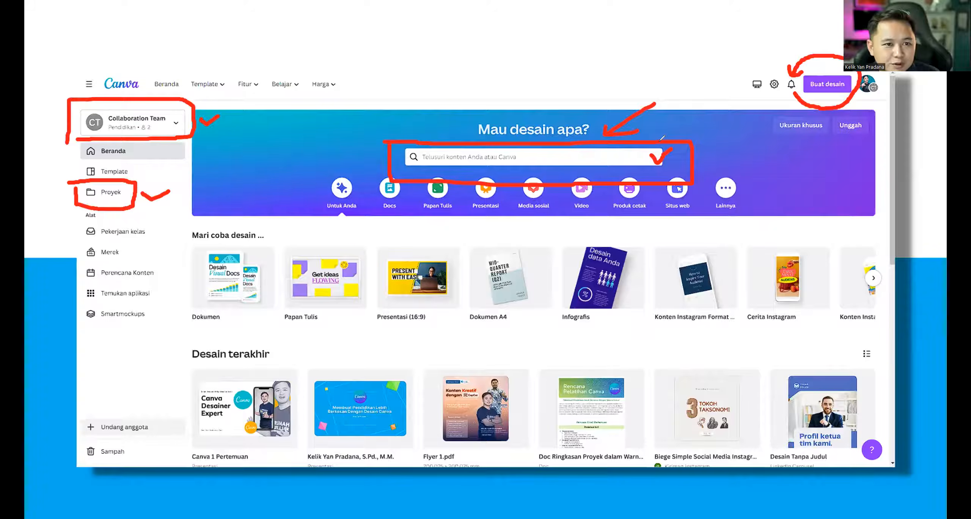
Clear all pen marks, switch to the laser, and advance to the 'Paham dengan antarmuka Canva' slide.
{"action": "key", "text": "e"}
{"action": "key", "text": "Right"}
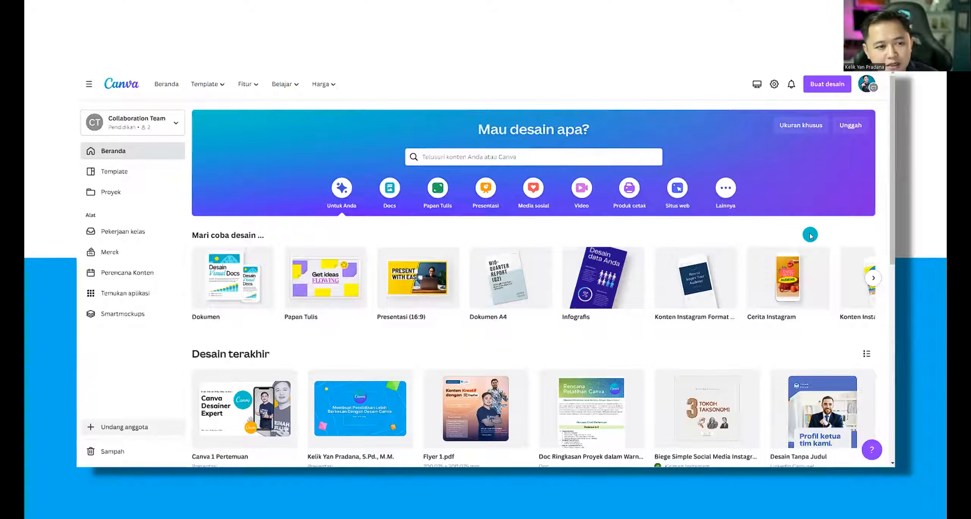
{"action": "key", "text": "Right"}
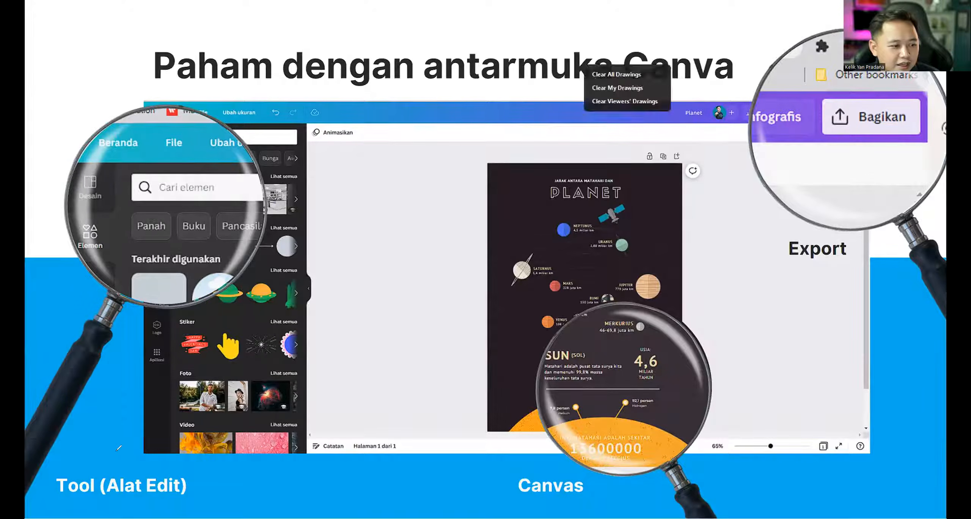
Draw red lines along the left edge of the Tool (Alat Edit) panel in the slide screenshot.
{"action": "mouse_move", "coordinate": [125, 464]}
{"action": "left_mouse_down"}
{"action": "mouse_move", "coordinate": [294, 471]}
{"action": "mouse_move", "coordinate": [321, 422]}
{"action": "mouse_move", "coordinate": [320, 159]}
{"action": "mouse_move", "coordinate": [319, 90]}
{"action": "mouse_move", "coordinate": [155, 90]}
{"action": "mouse_move", "coordinate": [124, 102]}
{"action": "left_mouse_up"}
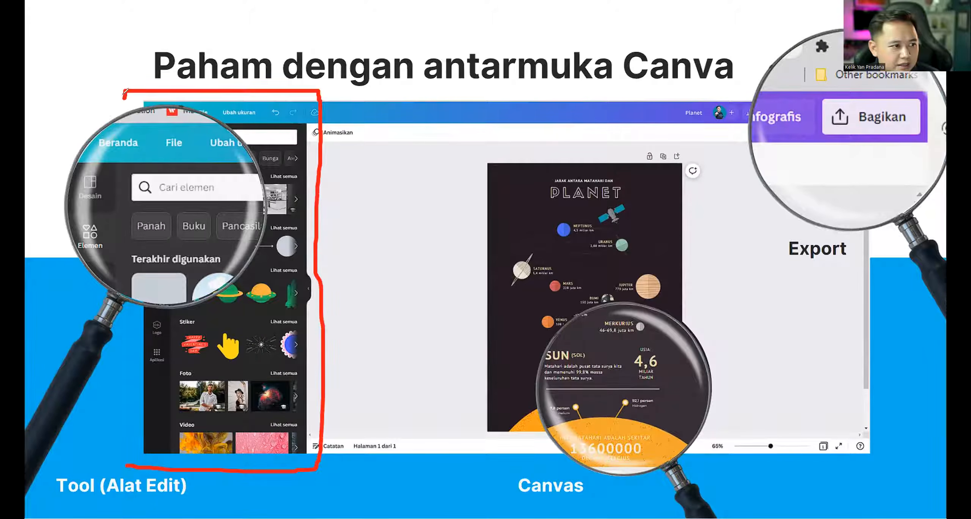
{"action": "mouse_move", "coordinate": [120, 457]}
{"action": "left_mouse_down"}
{"action": "mouse_move", "coordinate": [114, 348]}
{"action": "mouse_move", "coordinate": [120, 352]}
{"action": "left_mouse_up"}
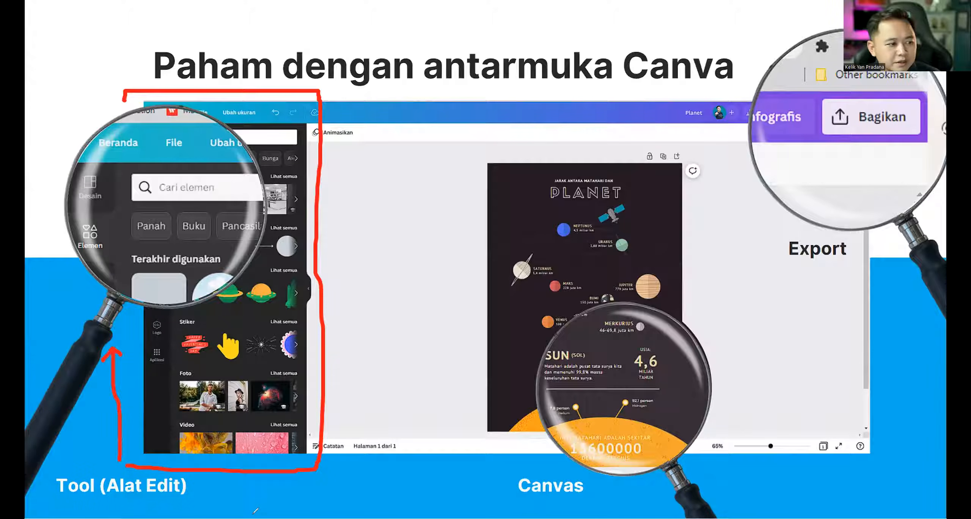
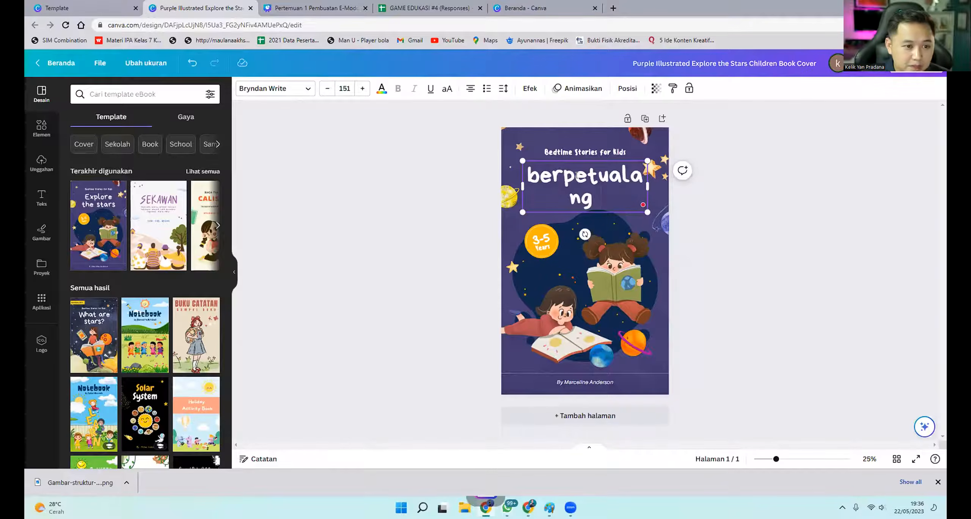
Retype the cover title as 'Berpetualang ke Planet Mars' and reselect the title box.
{"action": "left_click", "coordinate": [538, 175]}
{"action": "key", "text": "BackSpace"}
{"action": "type", "text": "Berpetualang"}
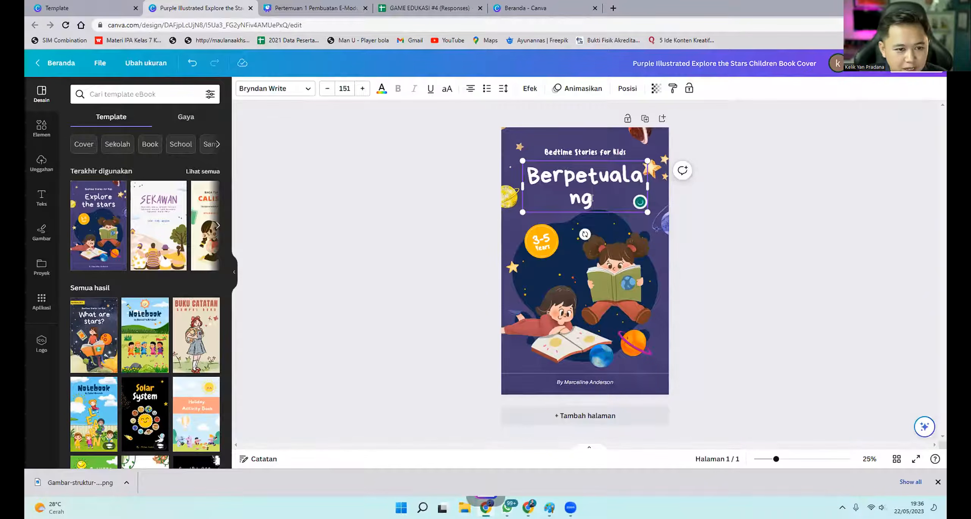
{"action": "type", "text": " ke"}
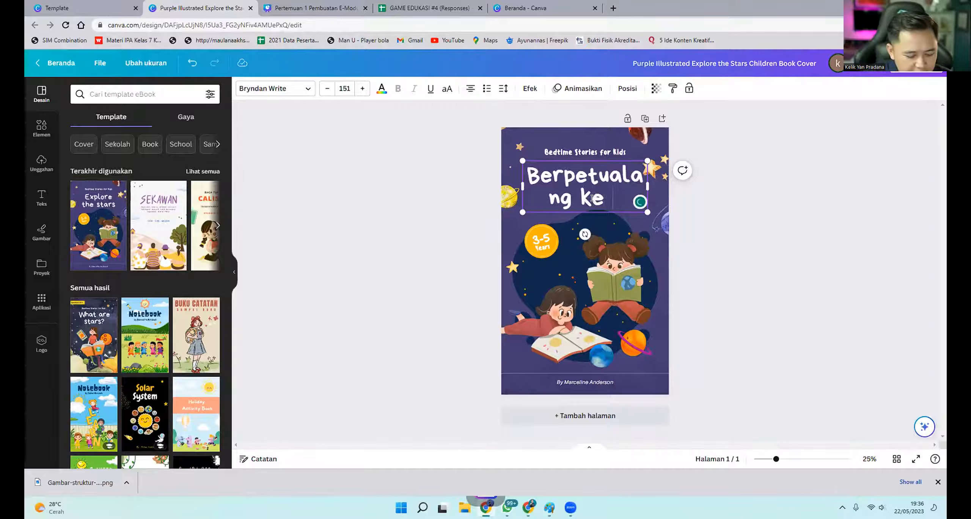
{"action": "type", "text": " Planet Mars"}
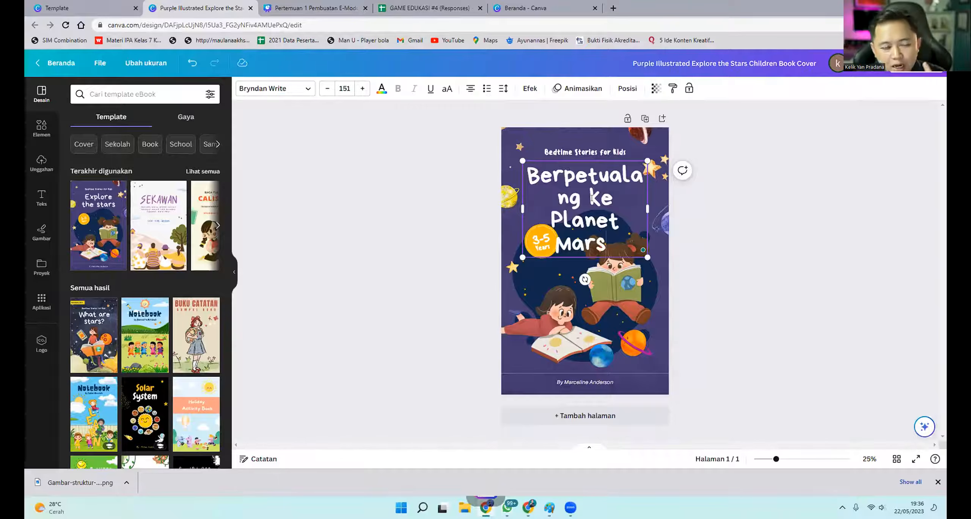
{"action": "left_click_drag", "start_coordinate": [613, 244], "coordinate": [529, 176]}
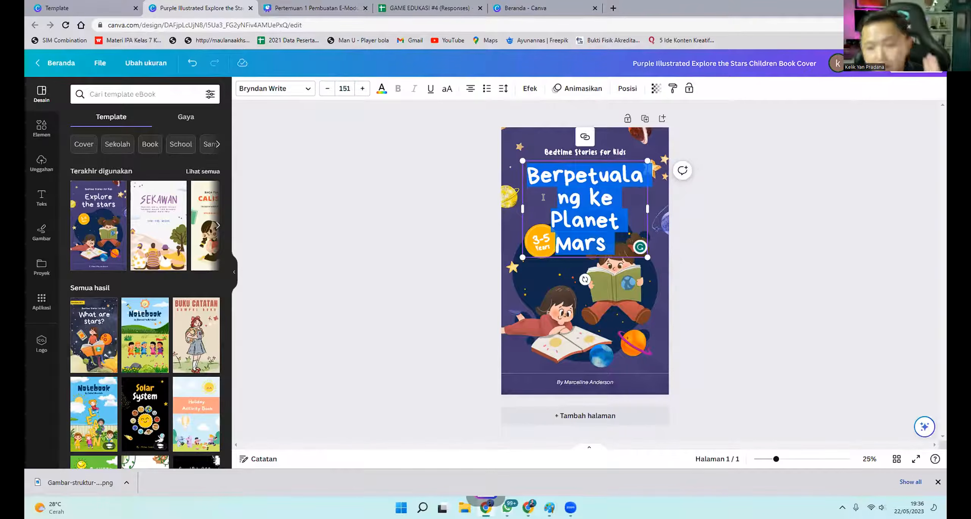
{"action": "left_click", "coordinate": [743, 231]}
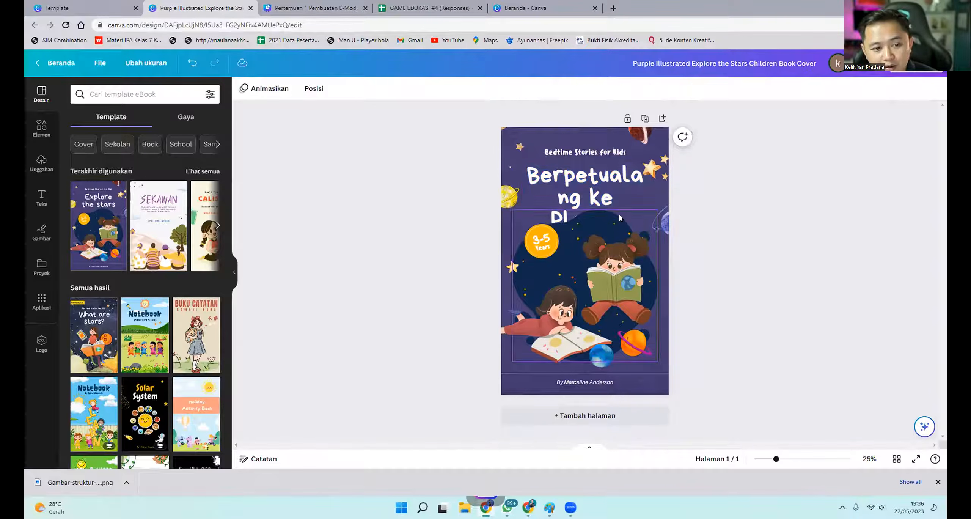
{"action": "left_click", "coordinate": [602, 186]}
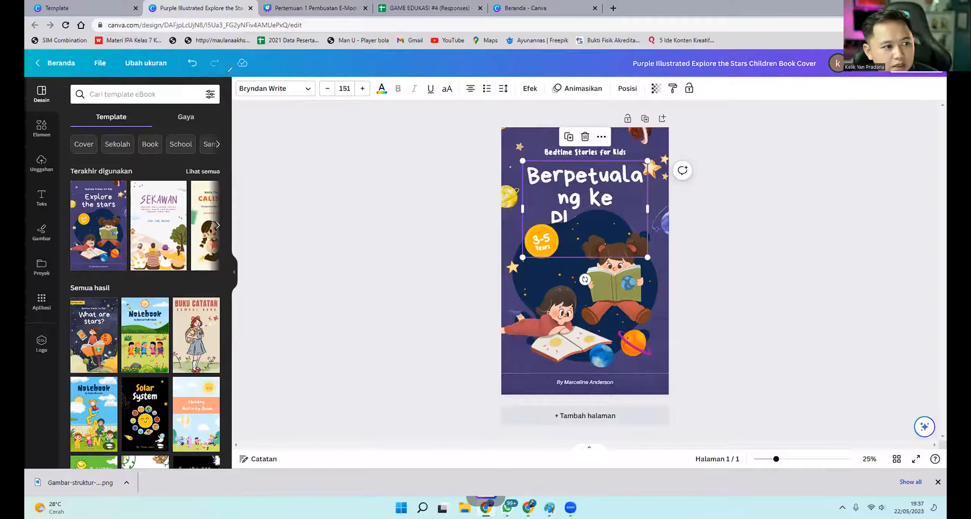
Shrink the title font, trying sizes 64 and then 88 from the size list.
{"action": "mouse_move", "coordinate": [226, 76]}
{"action": "left_mouse_down"}
{"action": "mouse_move", "coordinate": [446, 110]}
{"action": "mouse_move", "coordinate": [707, 99]}
{"action": "mouse_move", "coordinate": [702, 65]}
{"action": "mouse_move", "coordinate": [497, 77]}
{"action": "mouse_move", "coordinate": [233, 73]}
{"action": "left_mouse_up"}
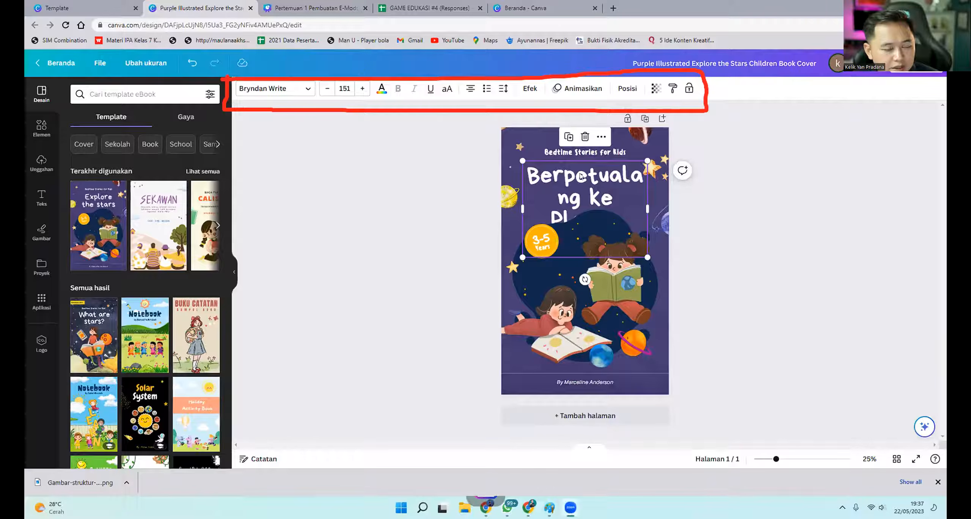
{"action": "left_click", "coordinate": [327, 89]}
{"action": "left_click", "coordinate": [328, 89]}
{"action": "left_click", "coordinate": [327, 89]}
{"action": "left_click", "coordinate": [327, 89]}
{"action": "left_click", "coordinate": [327, 89]}
{"action": "left_click", "coordinate": [345, 89]}
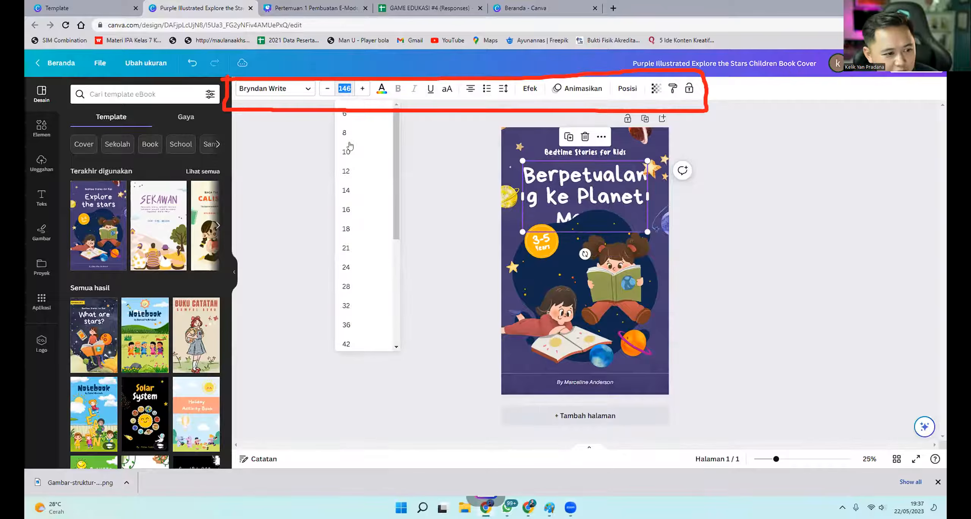
{"action": "scroll", "coordinate": [355, 322], "scroll_direction": "down", "scroll_amount": 2}
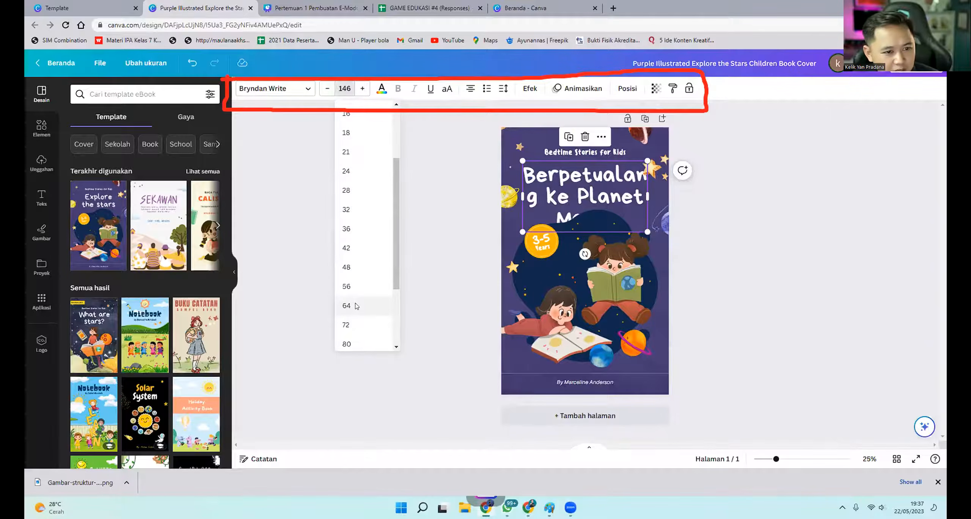
{"action": "left_click", "coordinate": [354, 305]}
{"action": "left_click", "coordinate": [361, 90]}
{"action": "left_click", "coordinate": [361, 90]}
{"action": "left_click", "coordinate": [361, 90]}
{"action": "left_click", "coordinate": [361, 90]}
{"action": "left_click", "coordinate": [361, 90]}
{"action": "left_click", "coordinate": [361, 90]}
{"action": "left_click", "coordinate": [362, 90]}
{"action": "left_click", "coordinate": [361, 90]}
{"action": "left_click", "coordinate": [345, 88]}
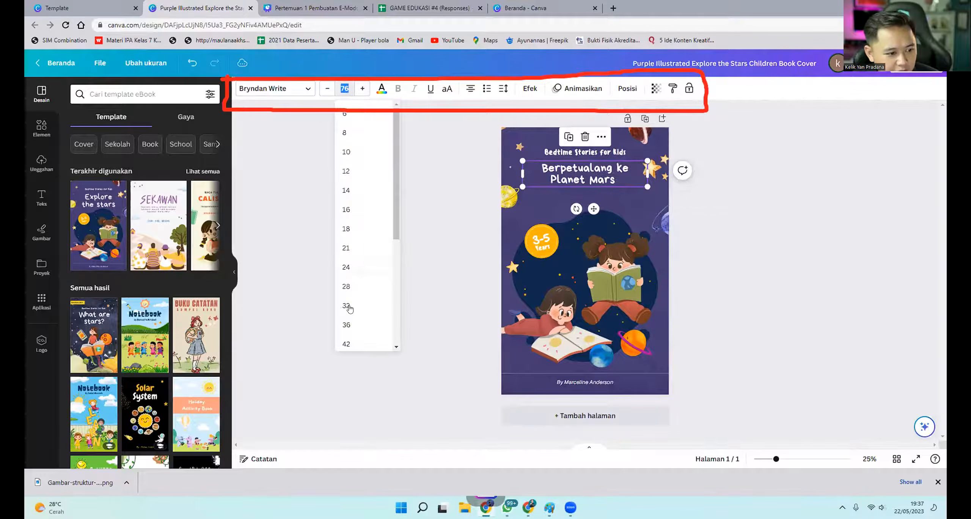
{"action": "scroll", "coordinate": [352, 313], "scroll_direction": "down", "scroll_amount": 1}
{"action": "left_click", "coordinate": [353, 311]}
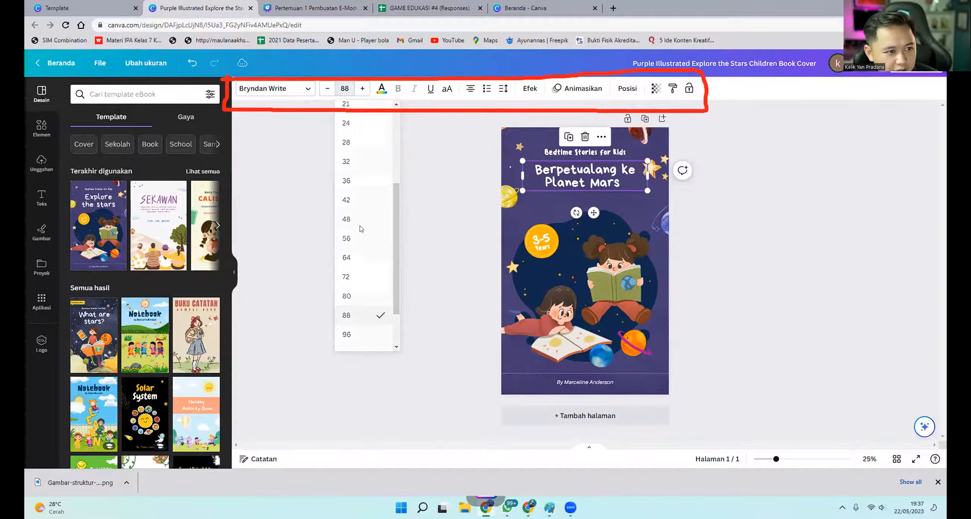
Raise the title to size 100 and nudge it slightly down and right.
{"action": "double_click", "coordinate": [361, 90]}
{"action": "left_click", "coordinate": [361, 90]}
{"action": "double_click", "coordinate": [361, 90]}
{"action": "left_click", "coordinate": [362, 90]}
{"action": "double_click", "coordinate": [362, 90]}
{"action": "double_click", "coordinate": [361, 90]}
{"action": "left_click", "coordinate": [810, 228]}
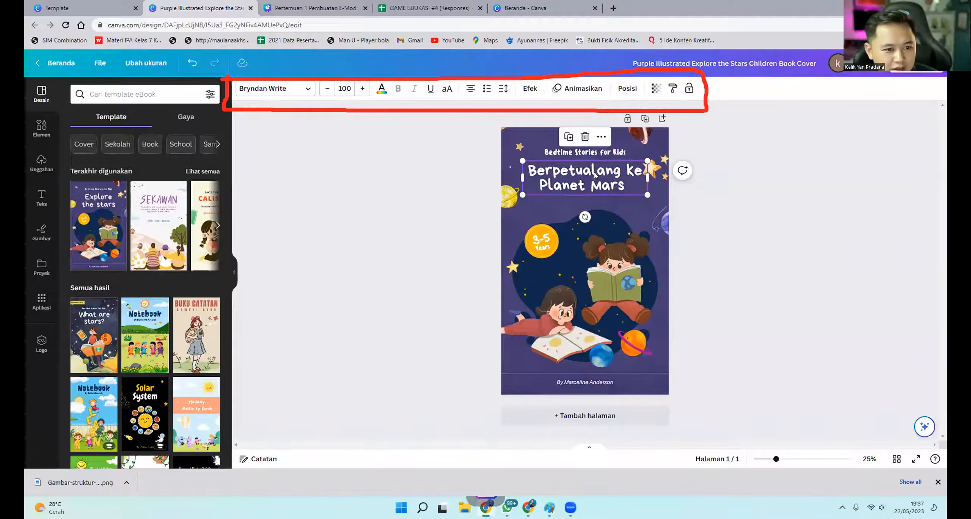
{"action": "left_click_drag", "start_coordinate": [591, 173], "coordinate": [600, 159]}
Replace the subtitle text with 'Cerita Bergambar'.
{"action": "left_click", "coordinate": [613, 152]}
{"action": "double_click", "coordinate": [613, 152]}
{"action": "type", "text": "Cerita"}
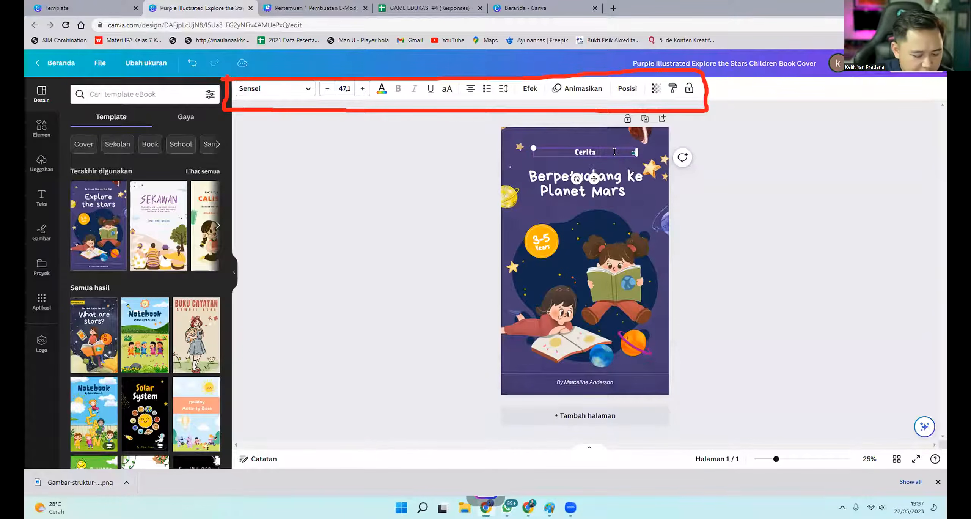
{"action": "type", "text": " Bergambar"}
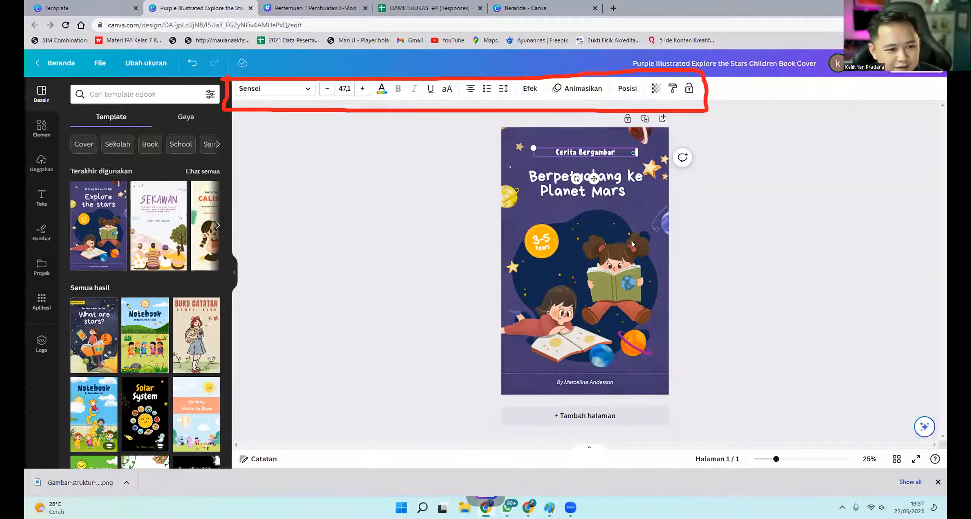
{"action": "left_click", "coordinate": [468, 205]}
Select the age badge, then put the creator's name on the author line.
{"action": "left_click", "coordinate": [545, 247]}
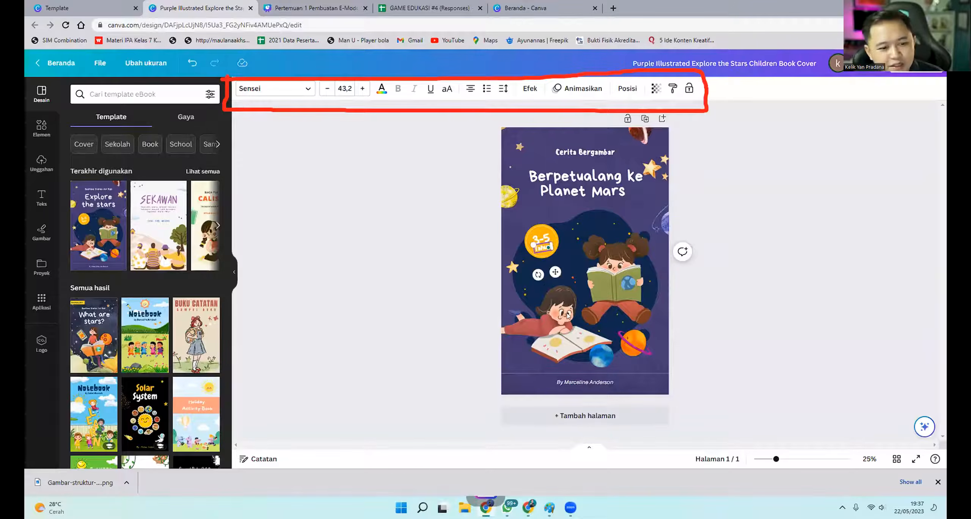
{"action": "double_click", "coordinate": [609, 383]}
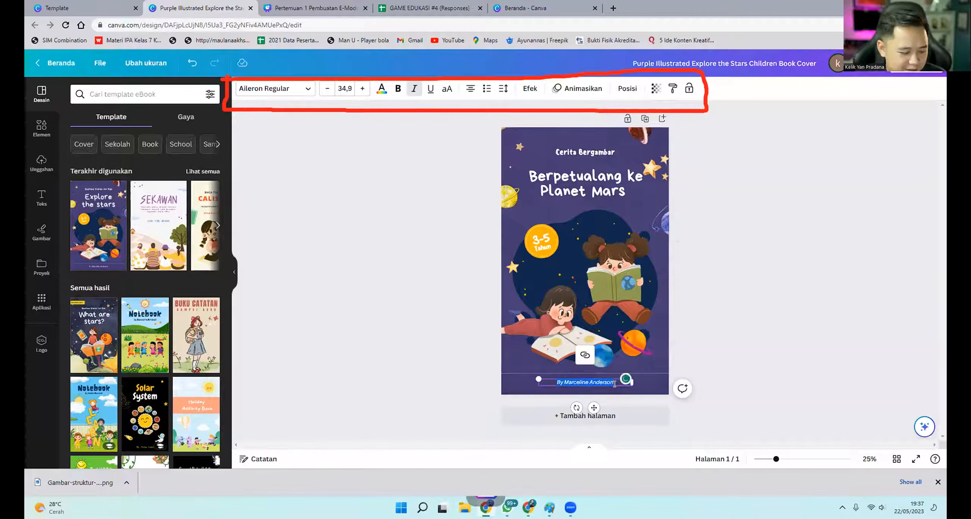
{"action": "type", "text": "Kelik Yan Pradana"}
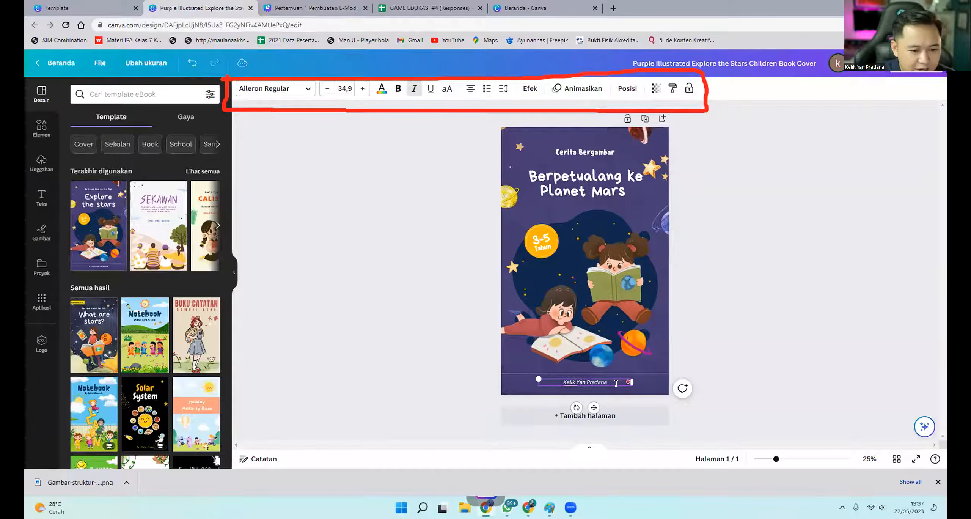
{"action": "left_click", "coordinate": [749, 290]}
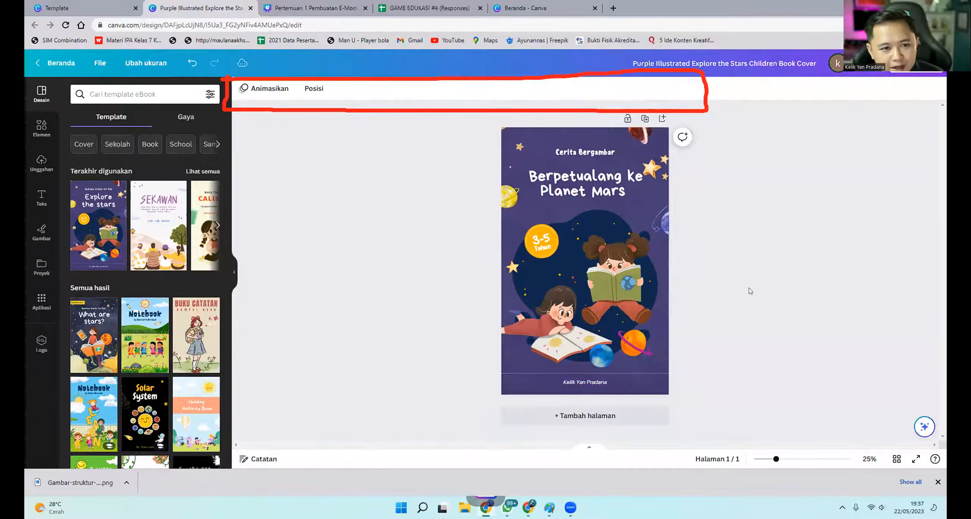
{"action": "left_click", "coordinate": [551, 20]}
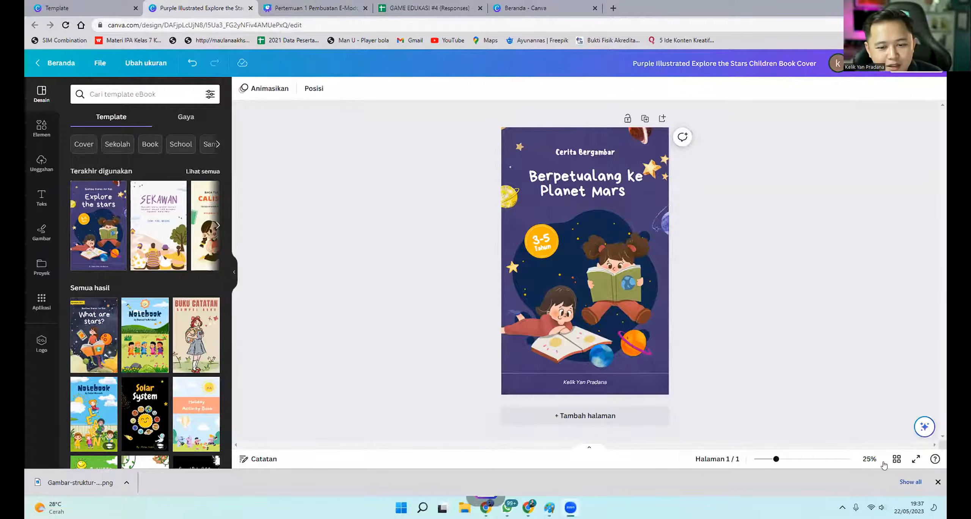
{"action": "left_click", "coordinate": [916, 459]}
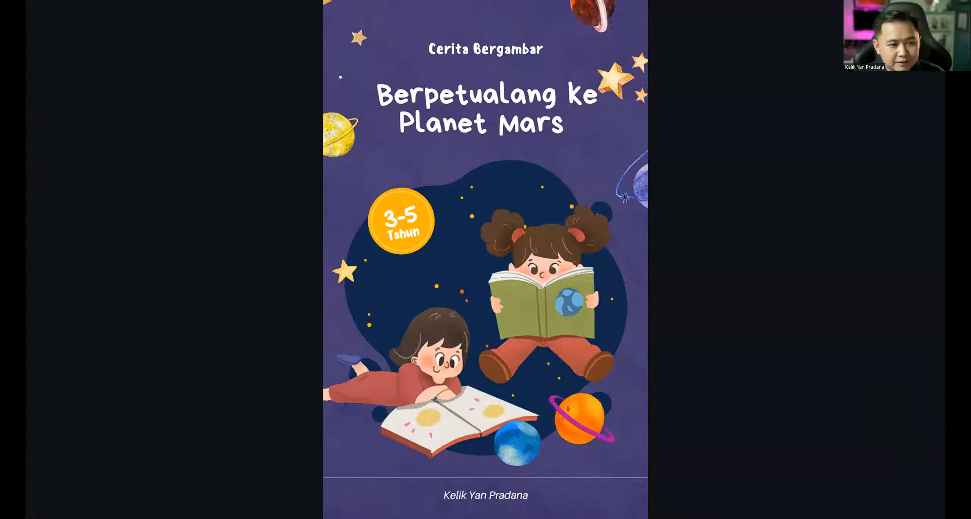
{"action": "key", "text": "Escape"}
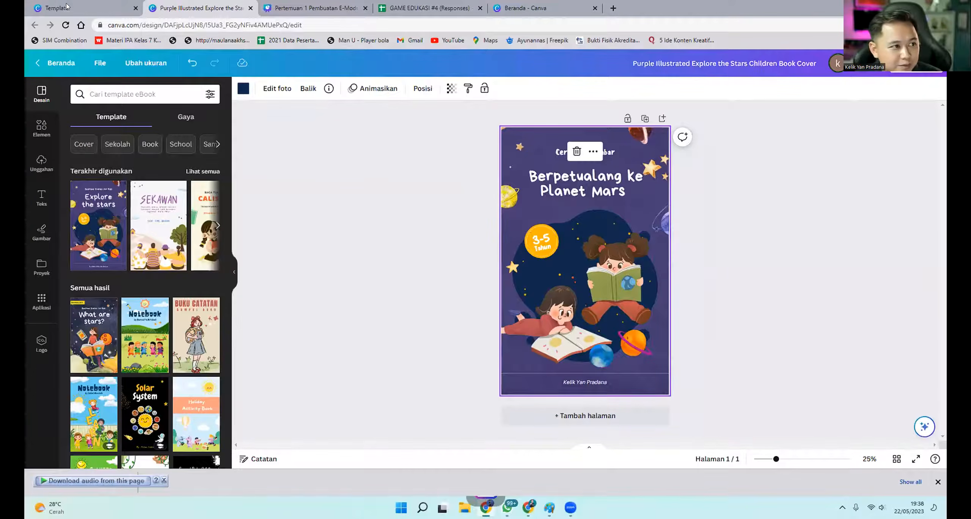
Search the Canva templates for 'sampul buku' book covers.
{"action": "left_click", "coordinate": [66, 6]}
{"action": "left_click", "coordinate": [97, 107]}
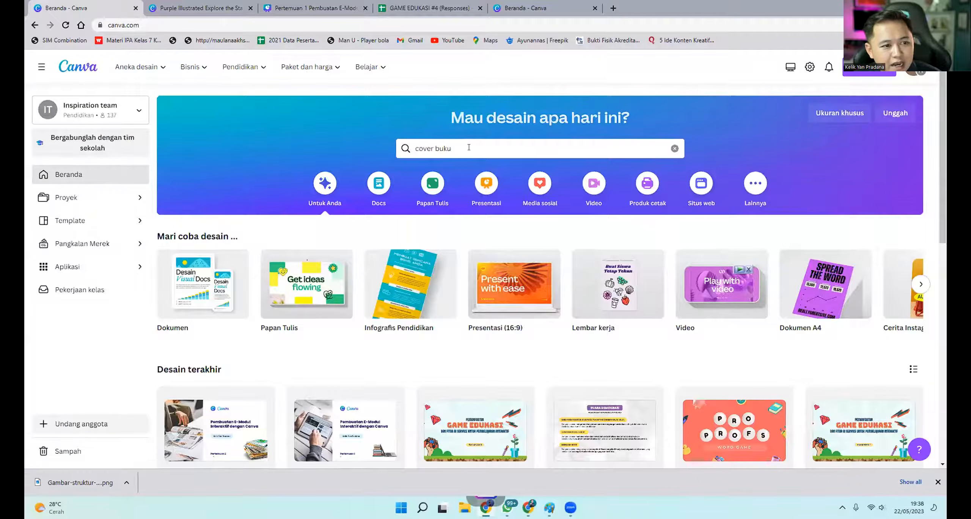
{"action": "left_click", "coordinate": [469, 147]}
{"action": "left_click_drag", "start_coordinate": [468, 148], "coordinate": [415, 147]}
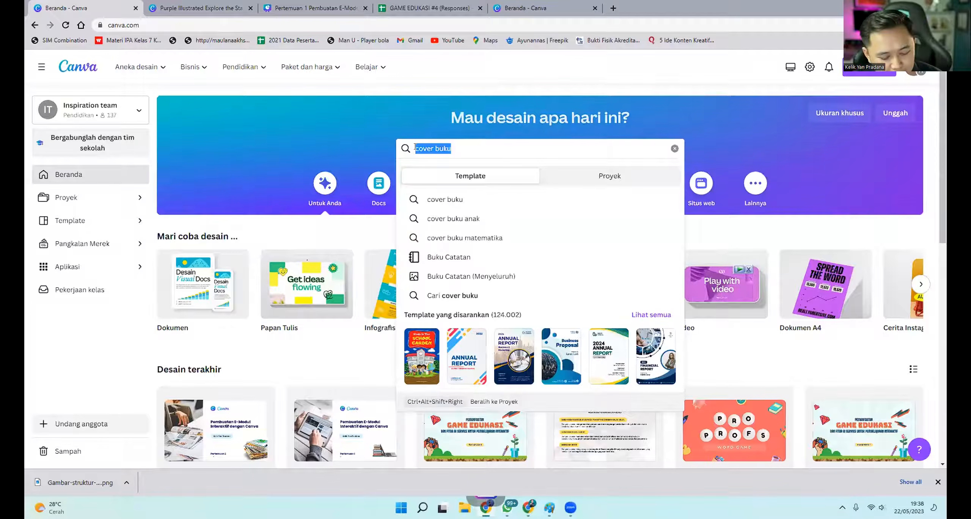
{"action": "type", "text": "sampul buku"}
{"action": "key", "text": "Return"}
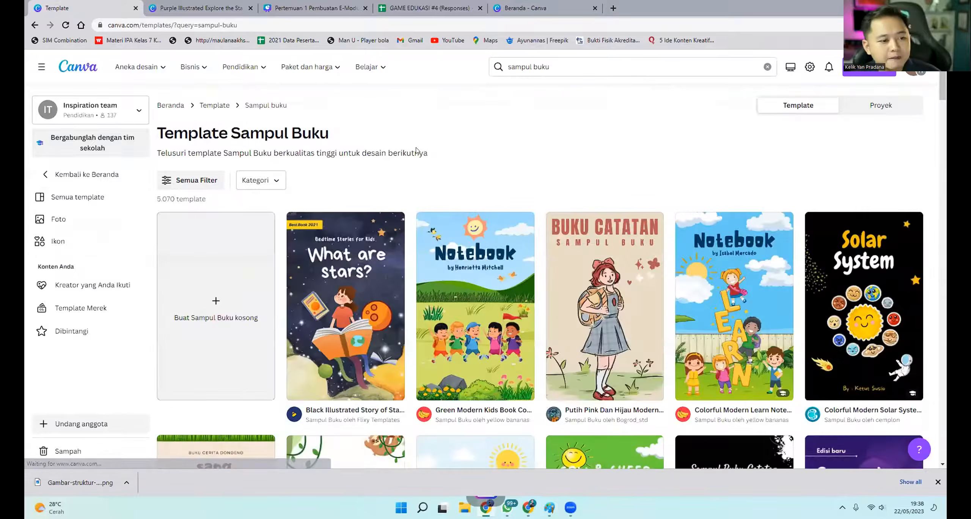
Open the A Little Bit Brave children's book cover template and start customising it.
{"action": "scroll", "coordinate": [404, 186], "scroll_direction": "down", "scroll_amount": 6}
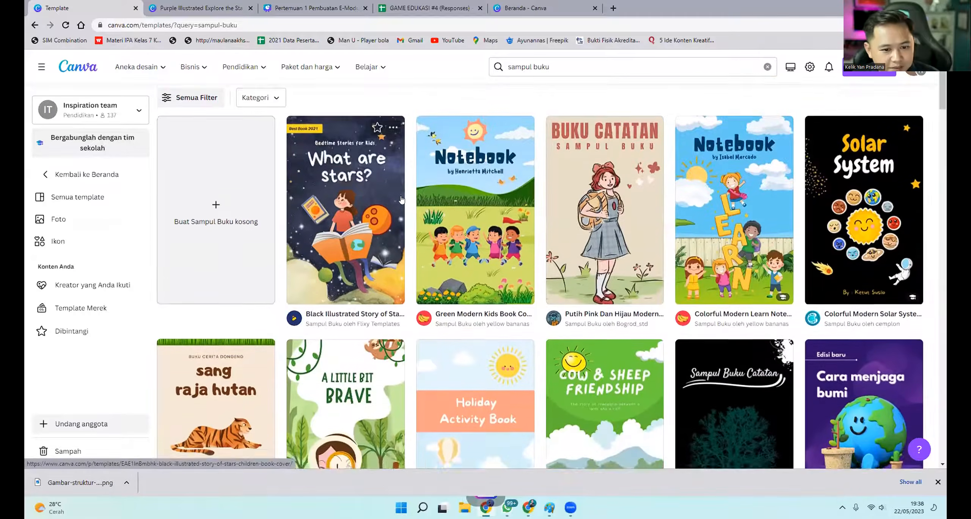
{"action": "scroll", "coordinate": [404, 200], "scroll_direction": "down", "scroll_amount": 1}
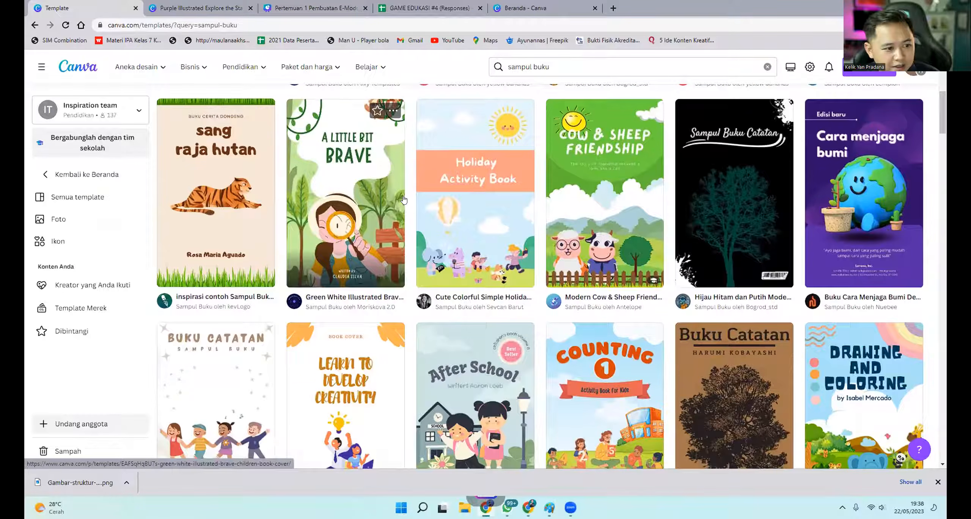
{"action": "scroll", "coordinate": [404, 200], "scroll_direction": "down", "scroll_amount": 2}
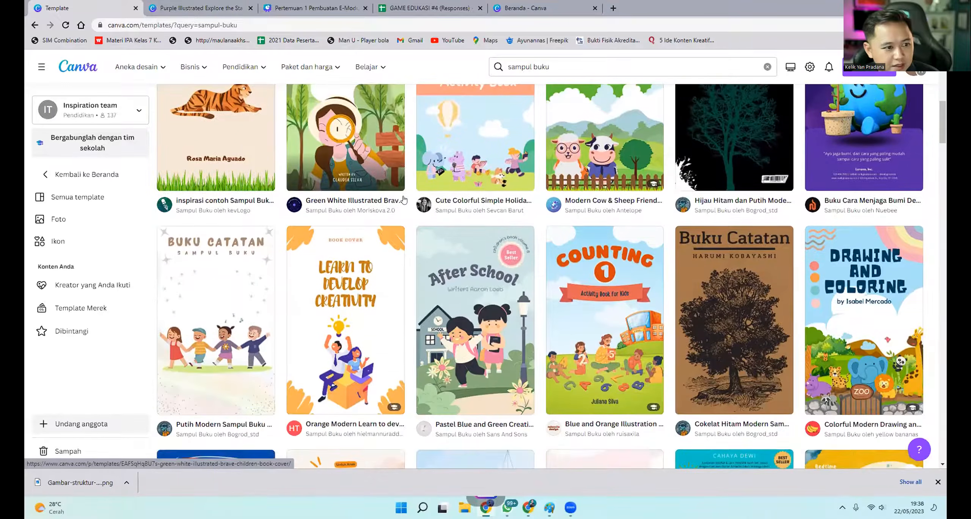
{"action": "scroll", "coordinate": [387, 201], "scroll_direction": "up", "scroll_amount": 3}
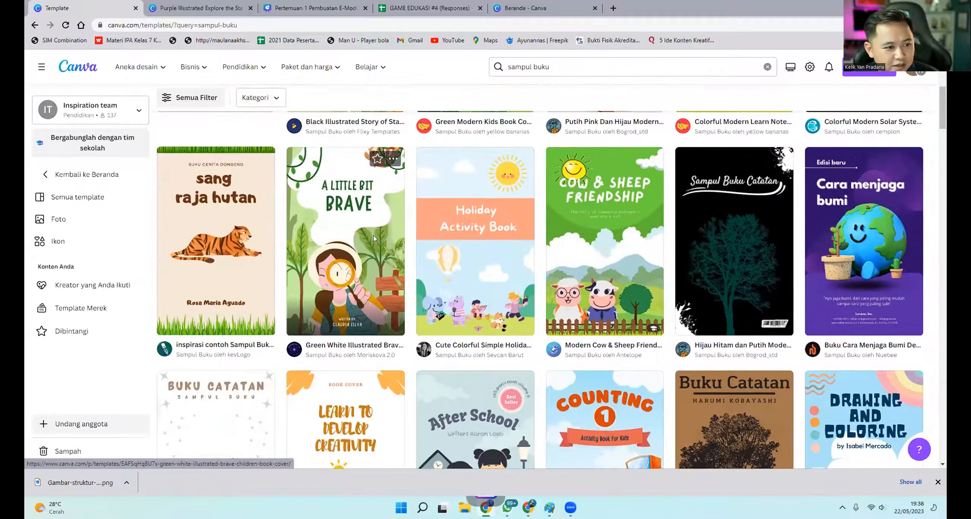
{"action": "left_click", "coordinate": [373, 239]}
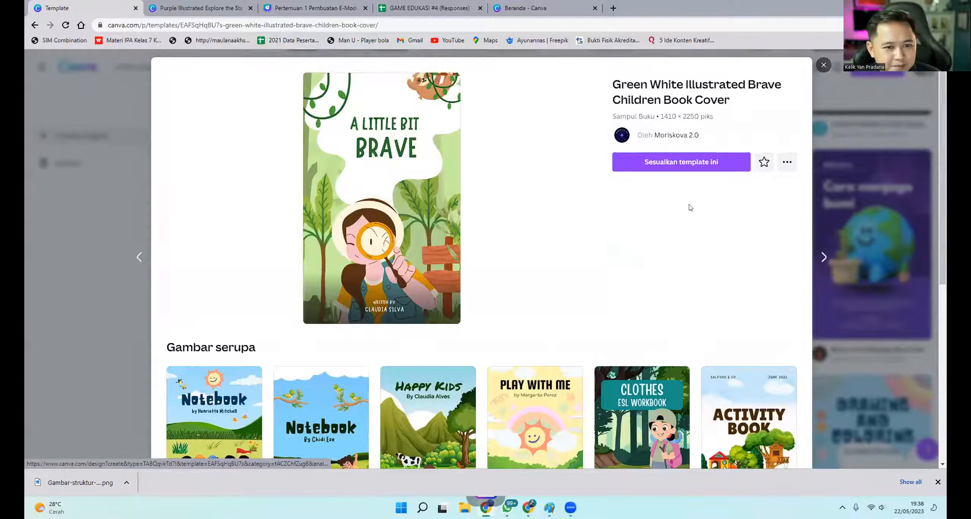
{"action": "left_click", "coordinate": [681, 163]}
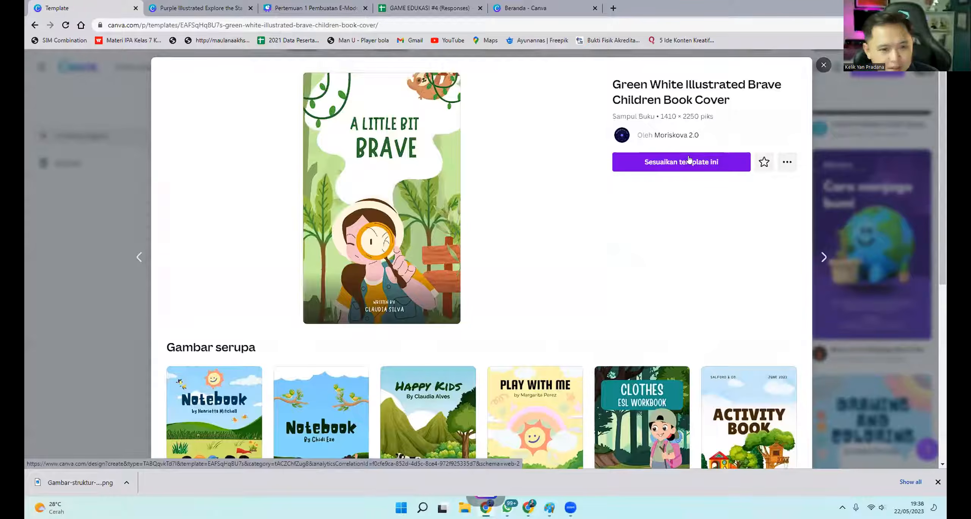
{"action": "left_click", "coordinate": [685, 160]}
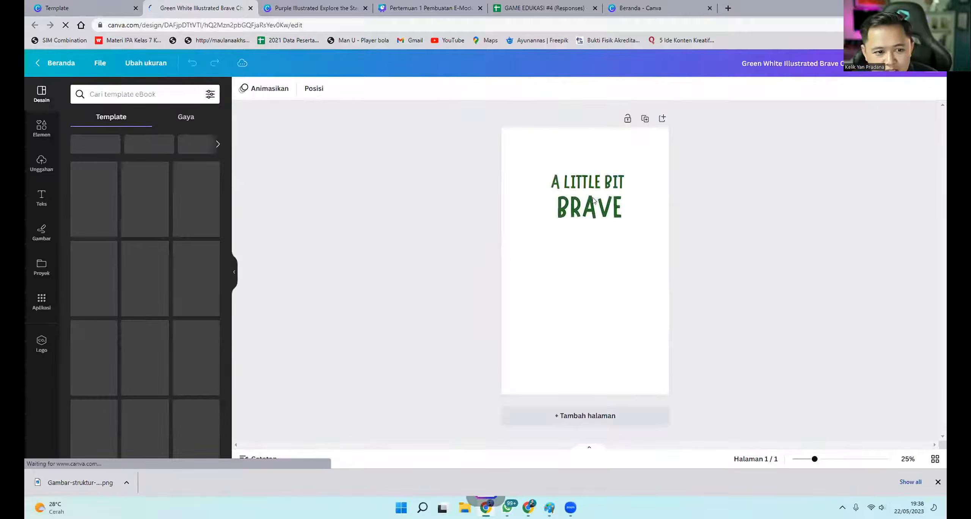
Replace the two title lines with MENCARI and SERANGGA.
{"action": "double_click", "coordinate": [599, 176]}
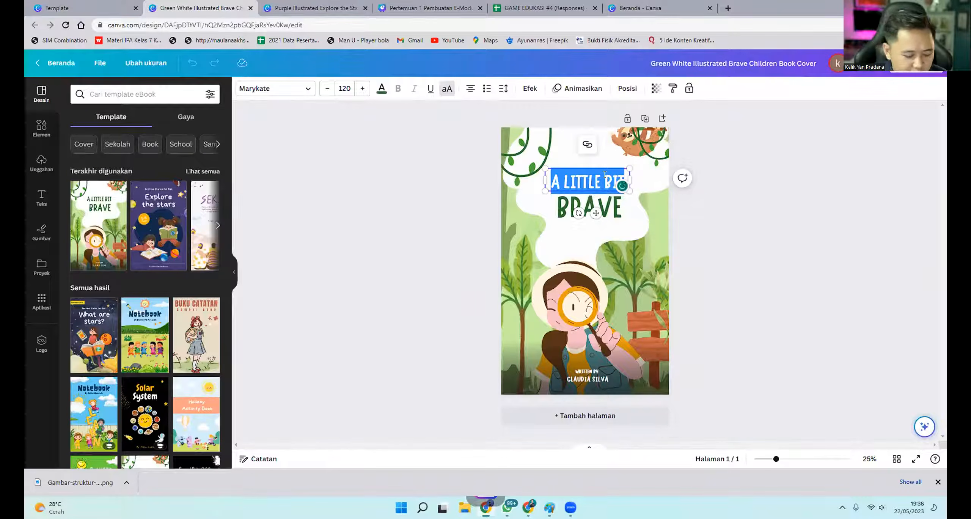
{"action": "type", "text": "MENCARI"}
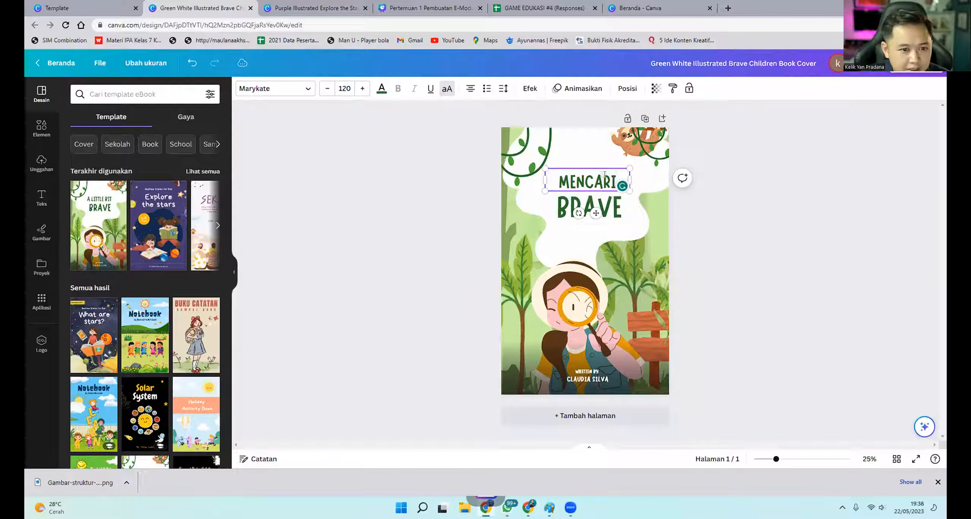
{"action": "double_click", "coordinate": [614, 204]}
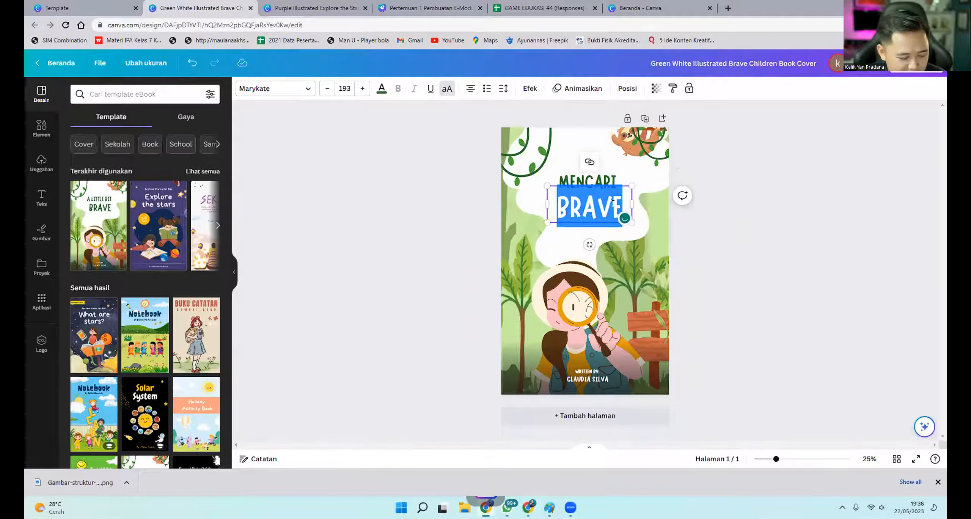
{"action": "type", "text": "SERANGGA"}
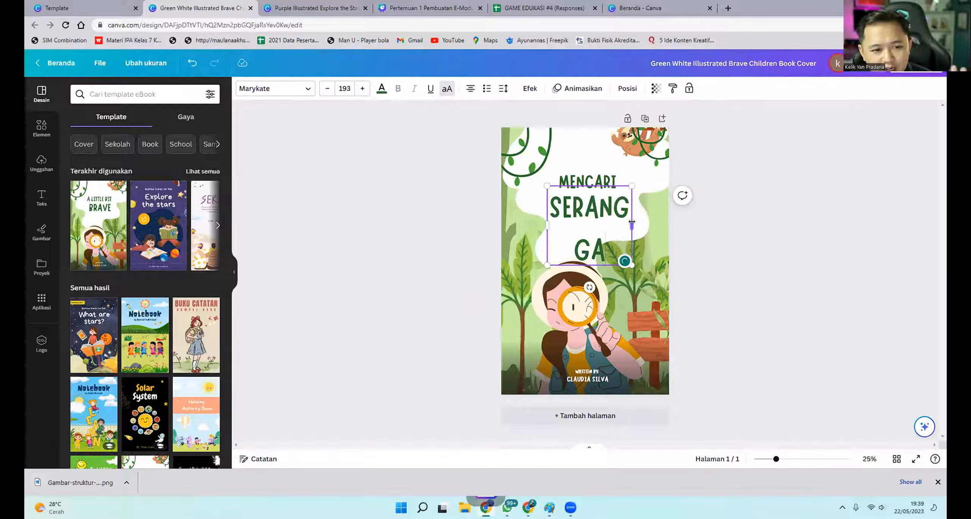
Set SERANGGA to size 144, then resize and centre it under MENCARI.
{"action": "double_click", "coordinate": [545, 211]}
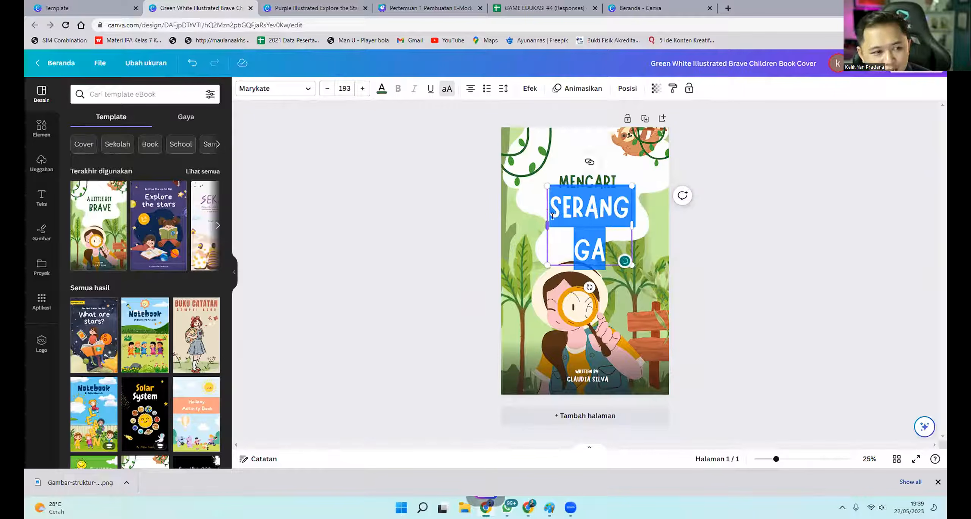
{"action": "left_click", "coordinate": [343, 88]}
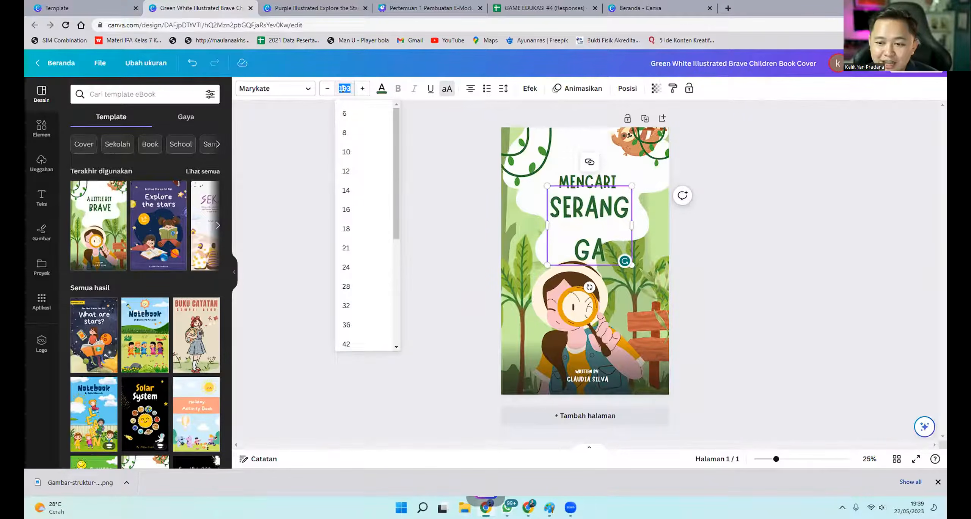
{"action": "scroll", "coordinate": [358, 280], "scroll_direction": "down", "scroll_amount": 4}
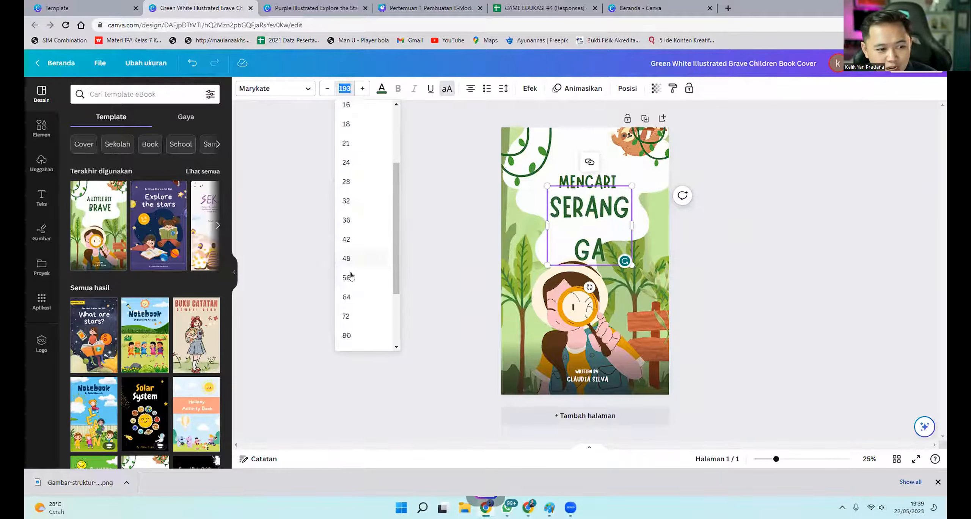
{"action": "left_click", "coordinate": [361, 317]}
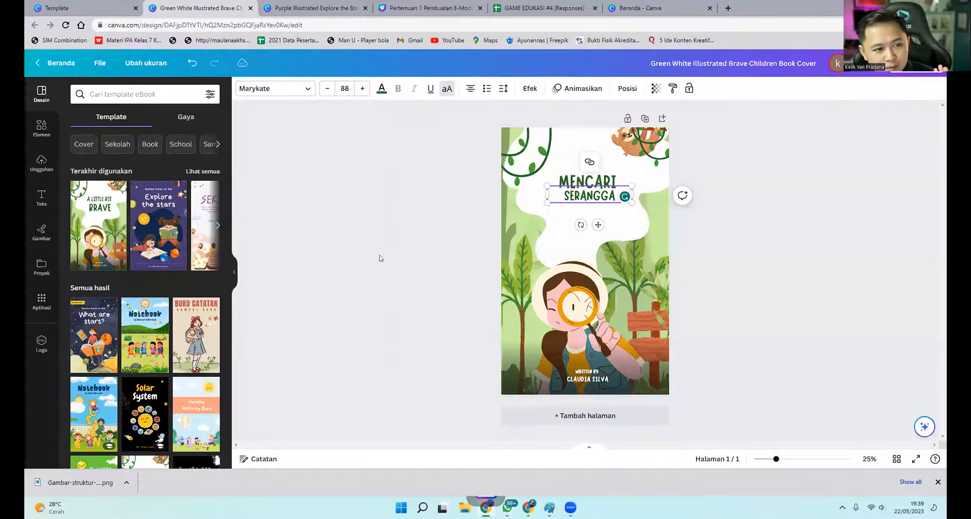
{"action": "left_click", "coordinate": [347, 91]}
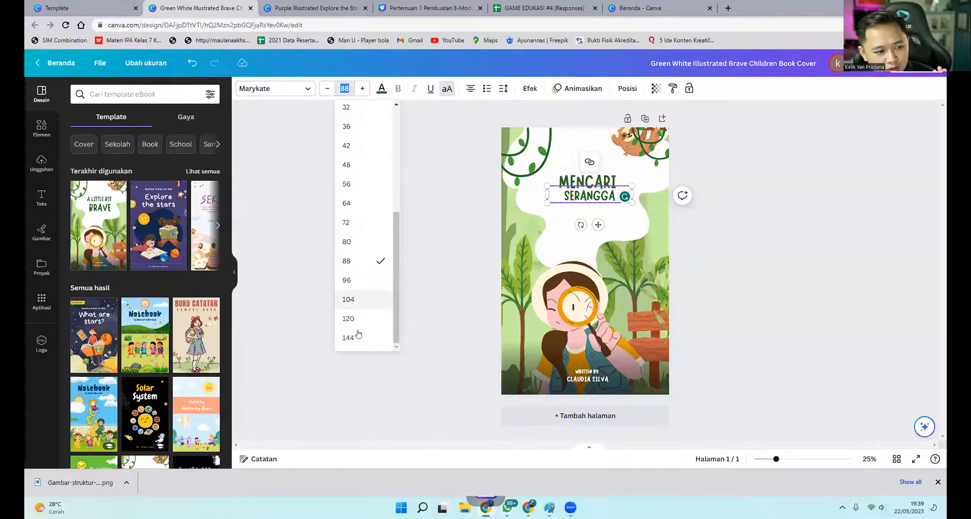
{"action": "left_click", "coordinate": [354, 337]}
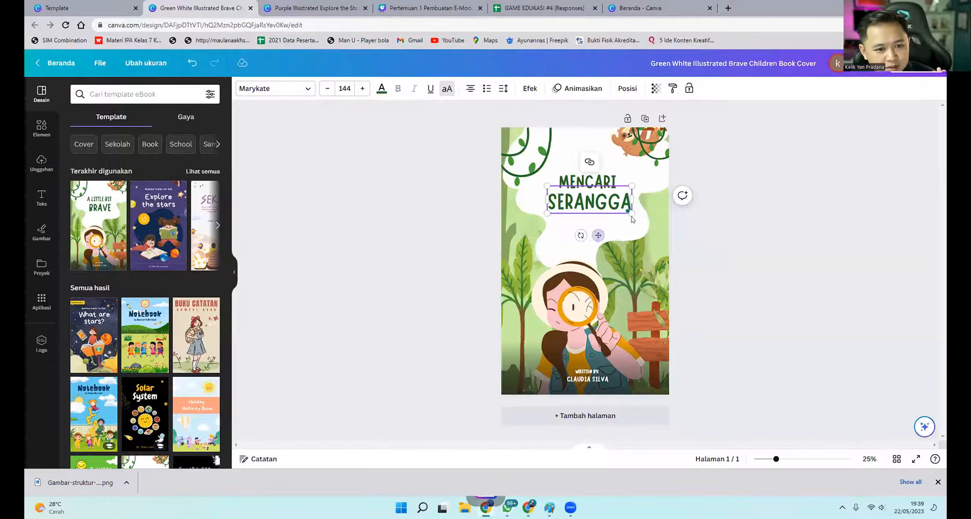
{"action": "left_click_drag", "start_coordinate": [630, 191], "coordinate": [641, 183]}
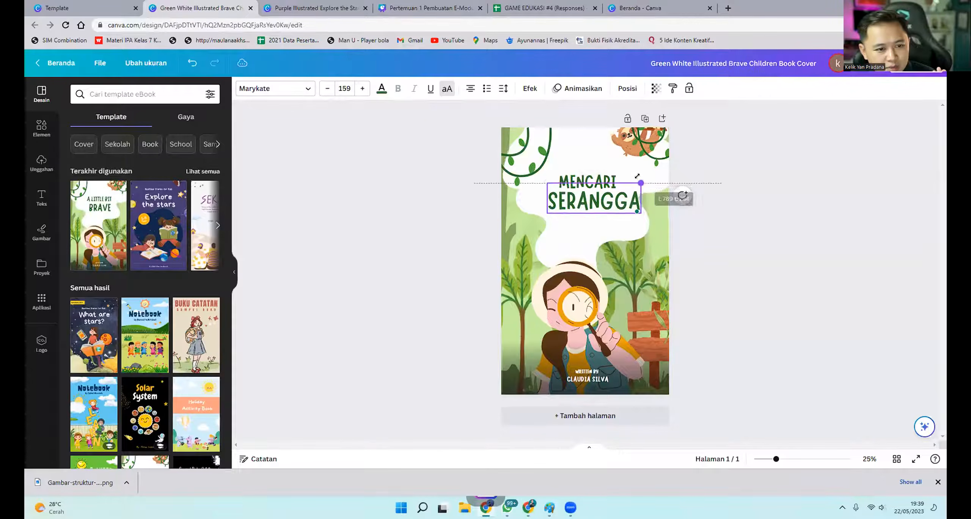
{"action": "left_click_drag", "start_coordinate": [599, 239], "coordinate": [596, 248]}
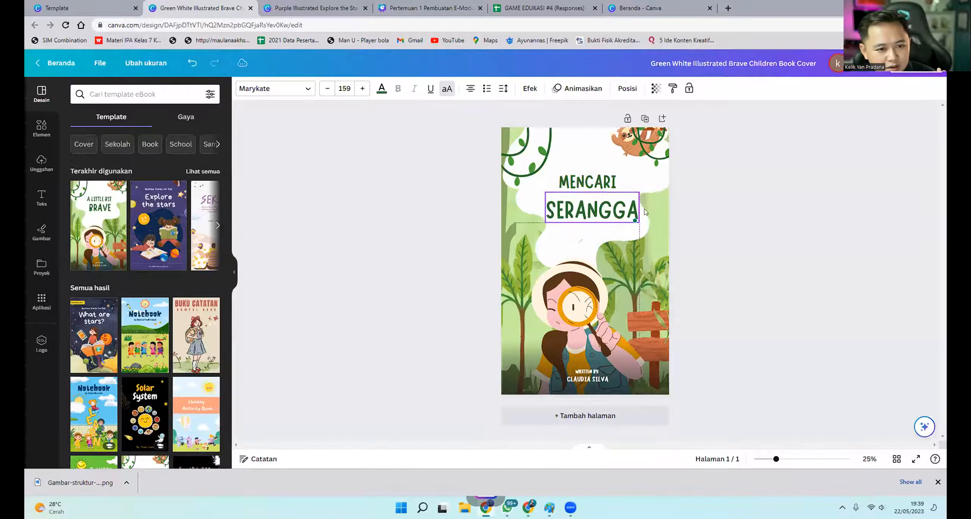
{"action": "left_click_drag", "start_coordinate": [639, 192], "coordinate": [619, 198]}
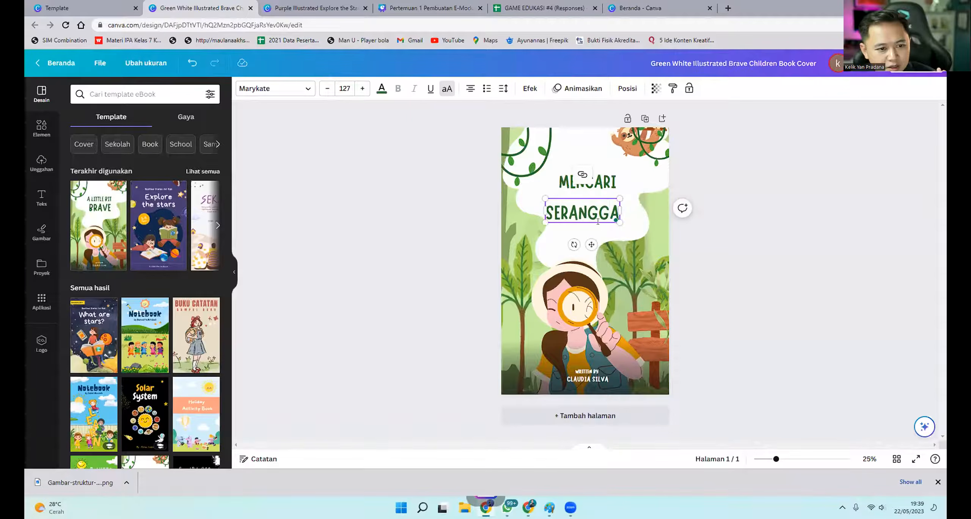
{"action": "left_click_drag", "start_coordinate": [592, 238], "coordinate": [596, 232]}
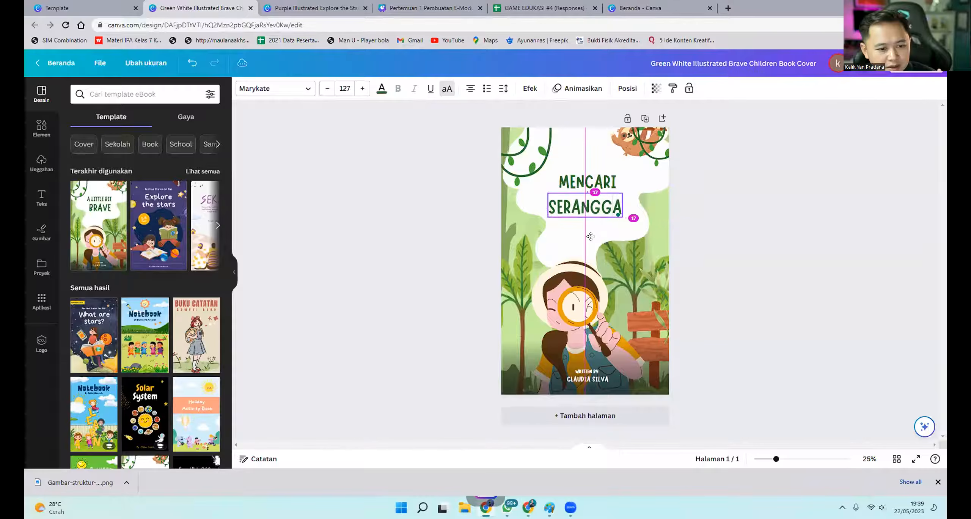
Replace the author credit with the creator's name in capitals.
{"action": "double_click", "coordinate": [585, 378]}
{"action": "type", "text": "KELIK YA"}
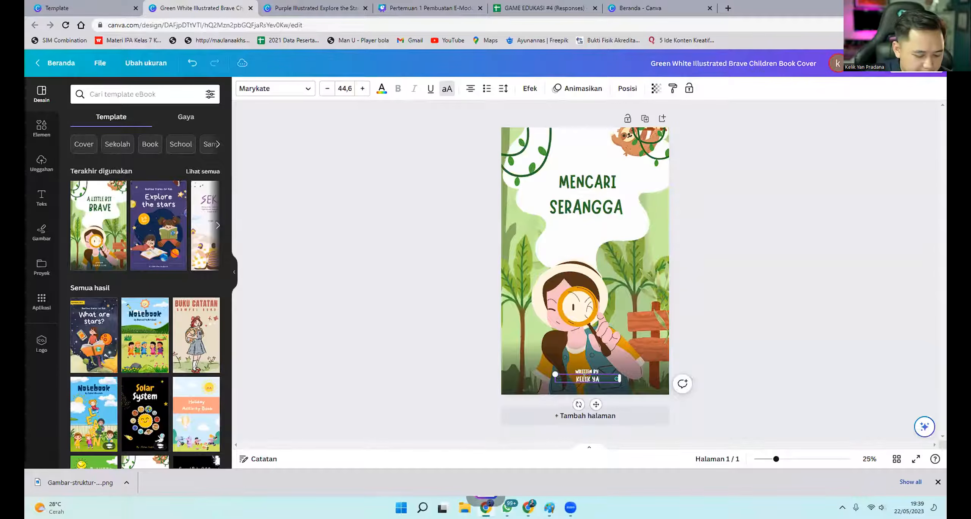
{"action": "type", "text": "N PRADANA"}
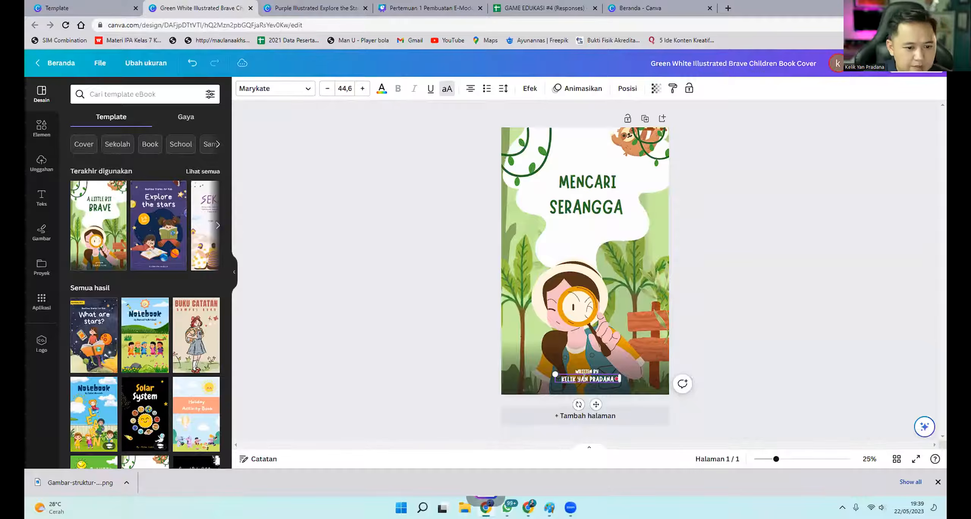
{"action": "left_click", "coordinate": [760, 343]}
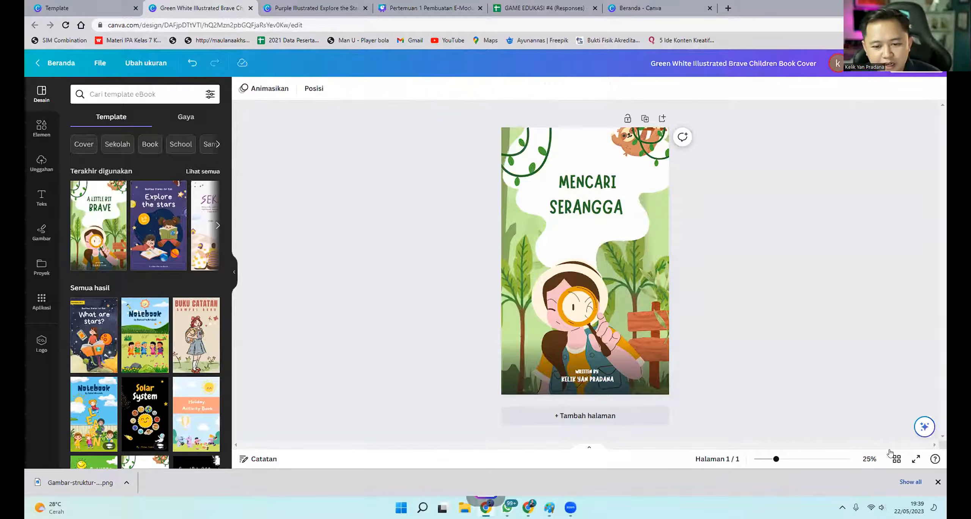
Preview the cover in full screen, then exit with Esc.
{"action": "left_click", "coordinate": [916, 459]}
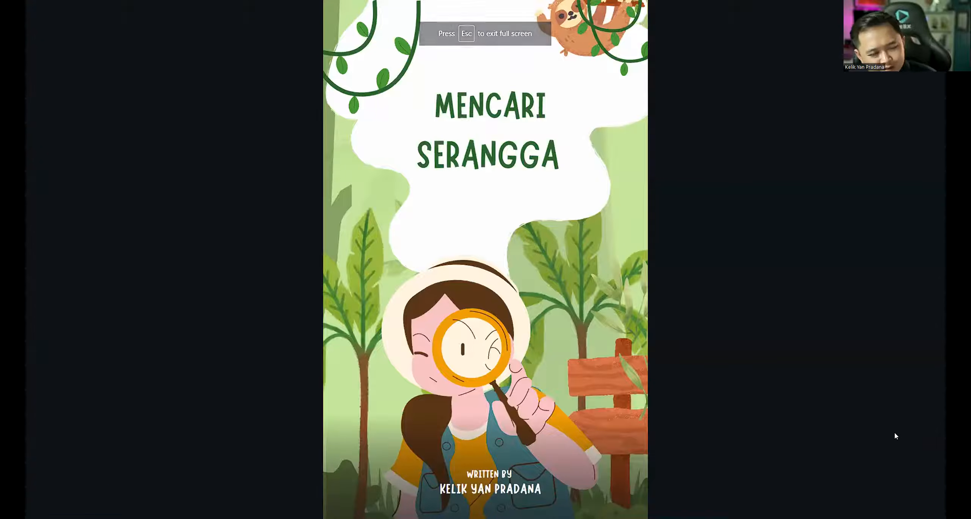
{"action": "left_click", "coordinate": [896, 436]}
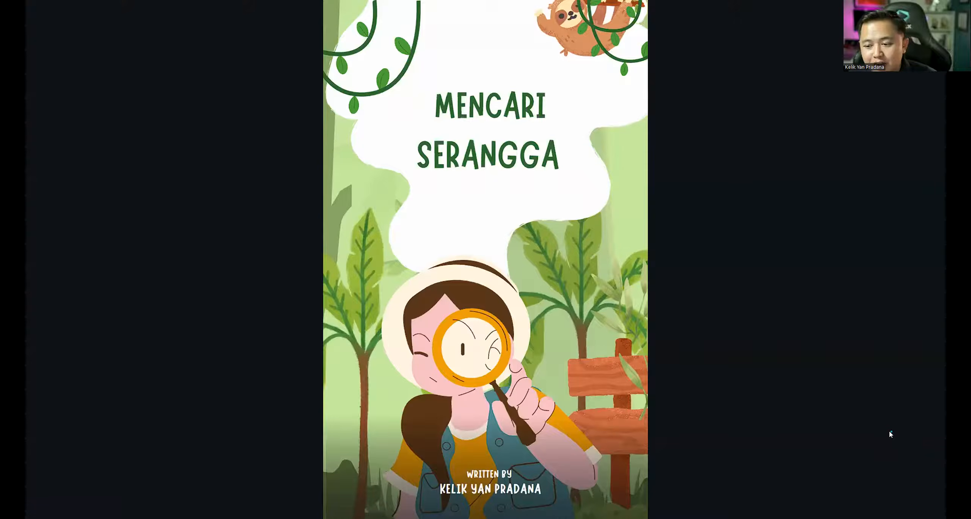
{"action": "key", "text": "Escape"}
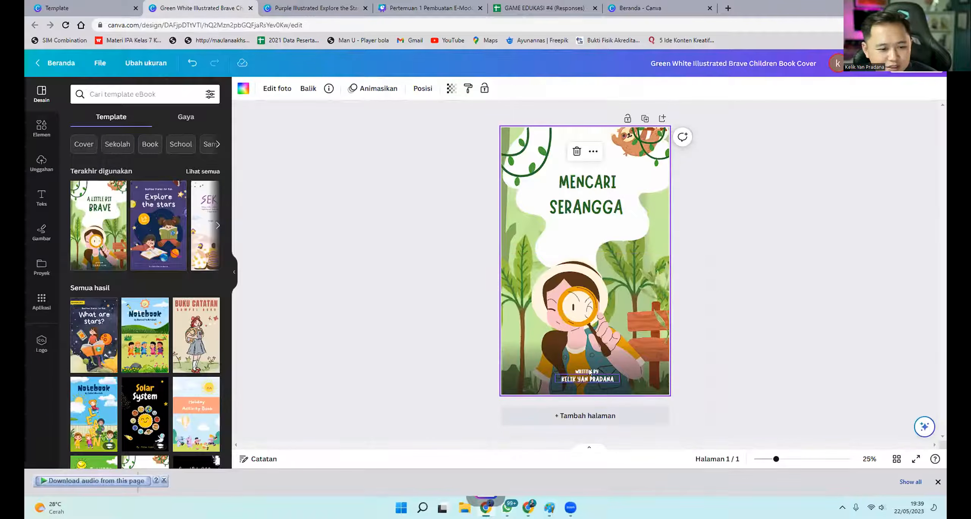
Change the credit label to 'Ditulis oleh', widen its box and place it slightly lower.
{"action": "double_click", "coordinate": [589, 369]}
{"action": "type", "text": "Di"}
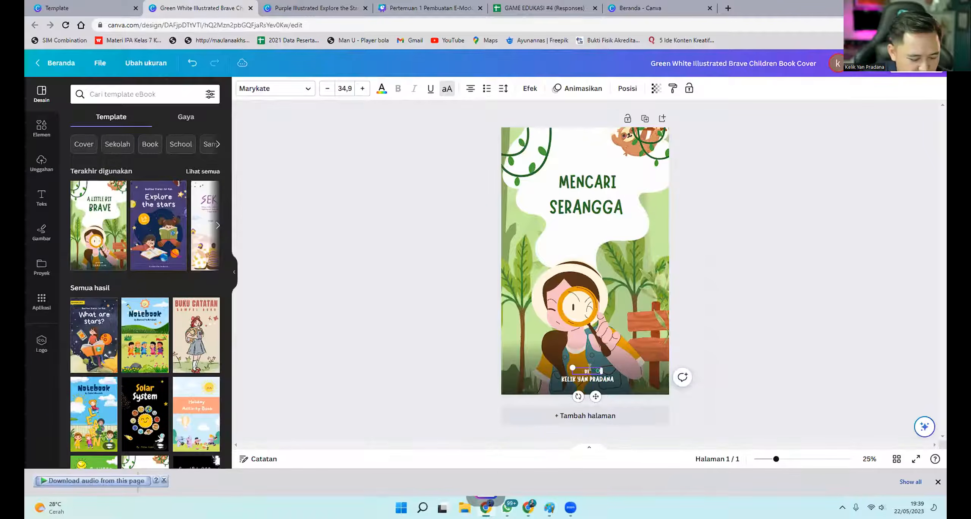
{"action": "type", "text": "tulis oleh"}
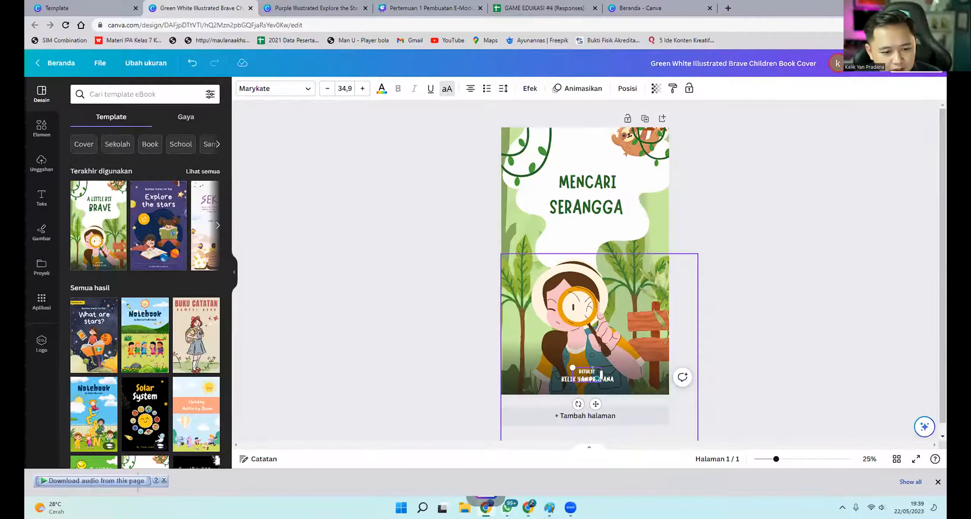
{"action": "left_click_drag", "start_coordinate": [605, 368], "coordinate": [586, 369]}
{"action": "left_click", "coordinate": [682, 379]}
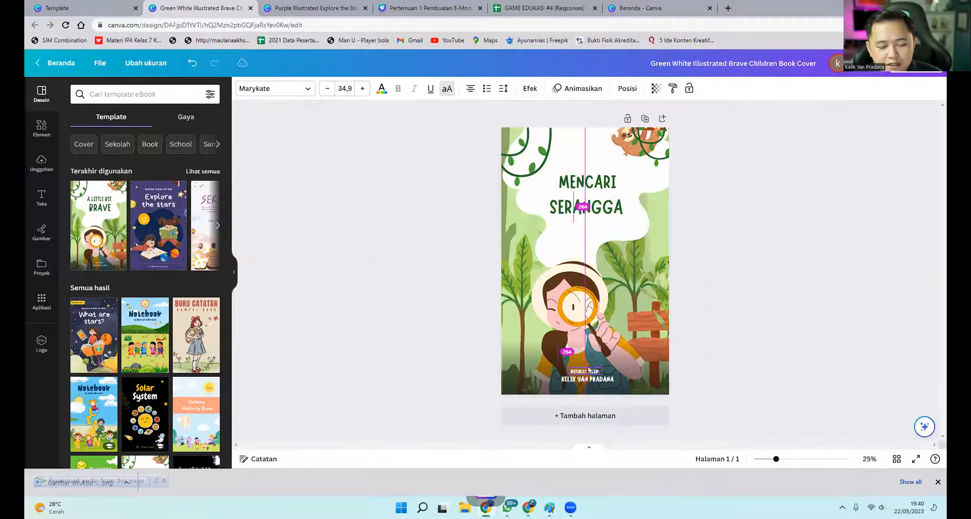
{"action": "left_click", "coordinate": [749, 361]}
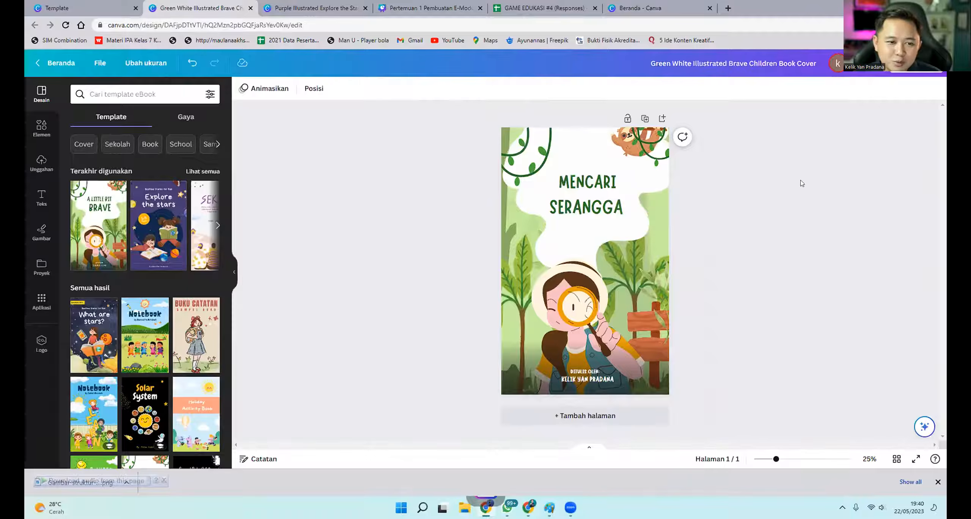
Open link access to anyone with the link and copy the collaboration link.
{"action": "left_click", "coordinate": [918, 62]}
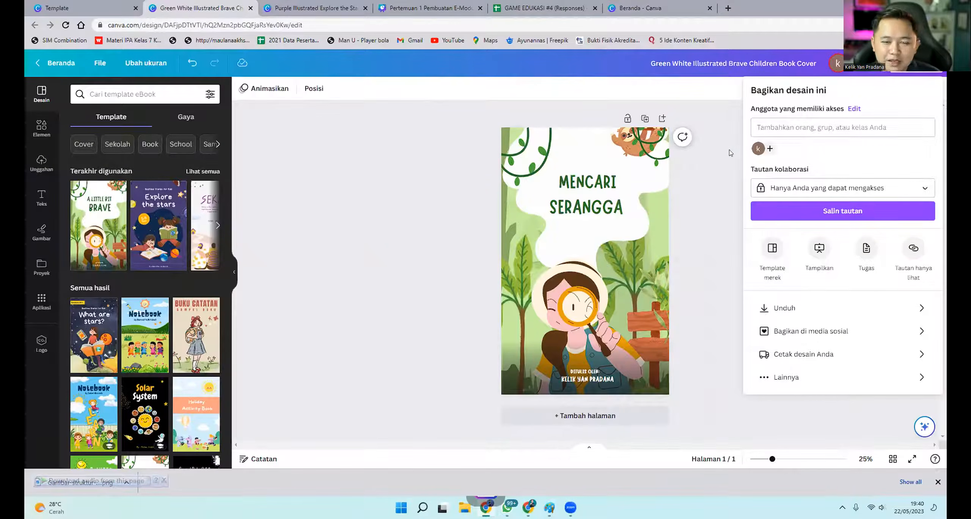
{"action": "left_click", "coordinate": [738, 153]}
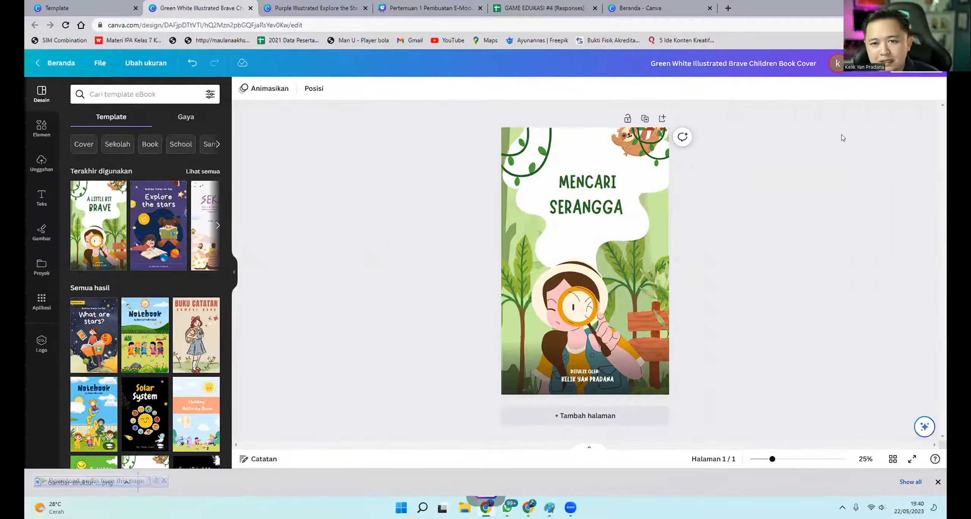
{"action": "left_click", "coordinate": [917, 70]}
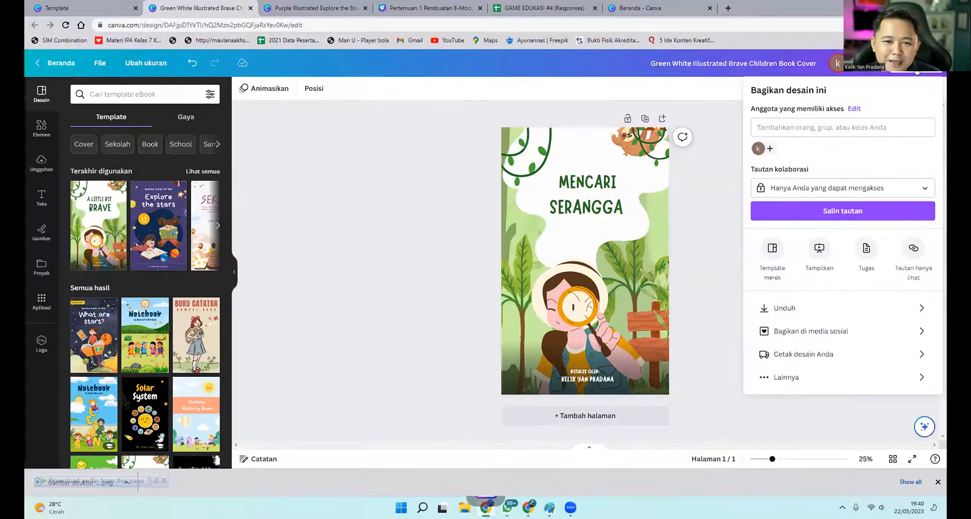
{"action": "left_click", "coordinate": [875, 186]}
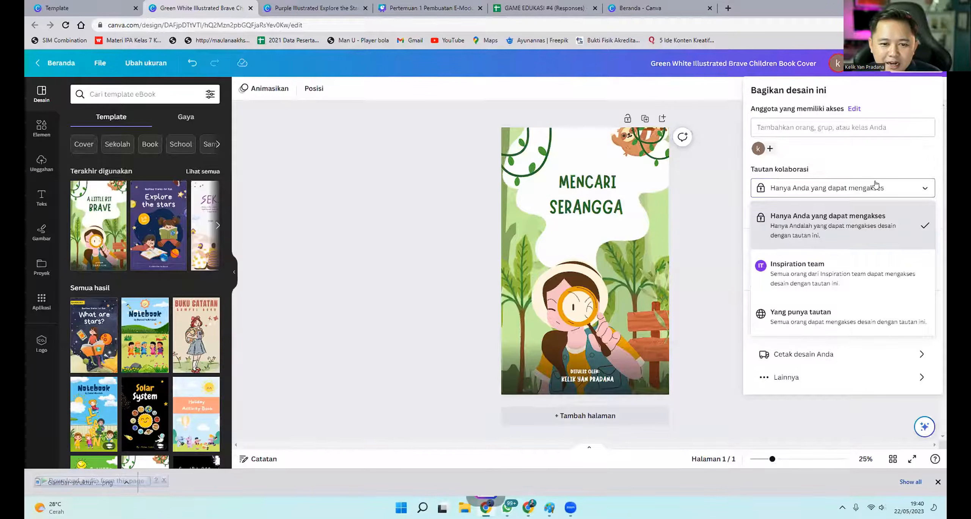
{"action": "left_click", "coordinate": [852, 185]}
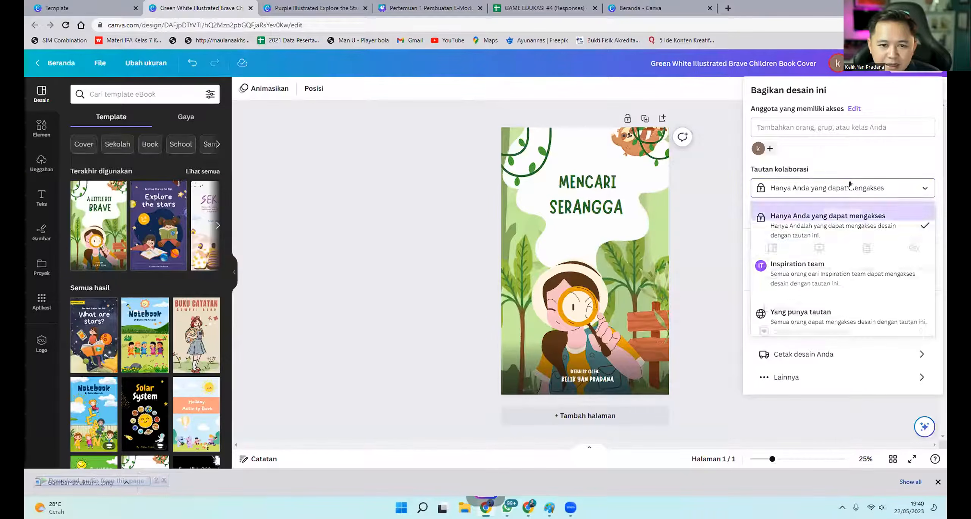
{"action": "left_click", "coordinate": [851, 186]}
{"action": "left_click", "coordinate": [802, 314]}
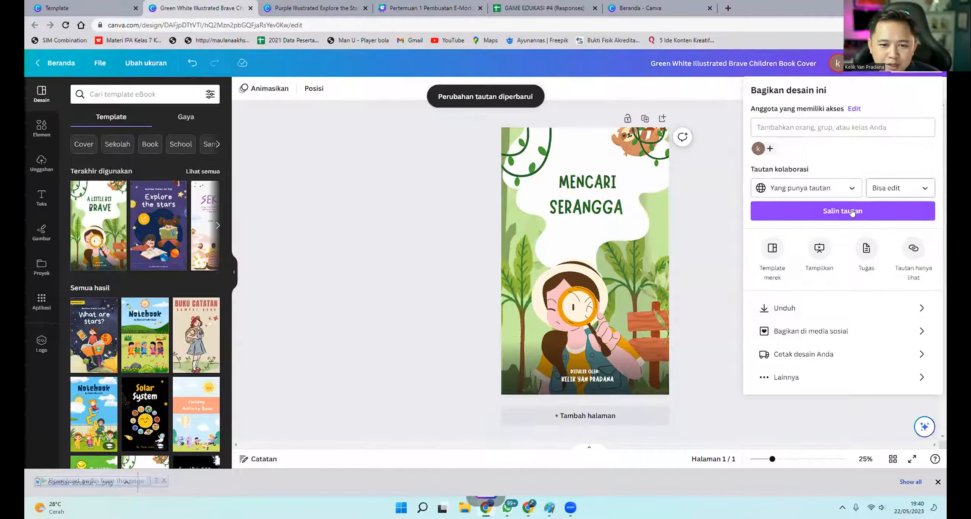
{"action": "left_click", "coordinate": [840, 211]}
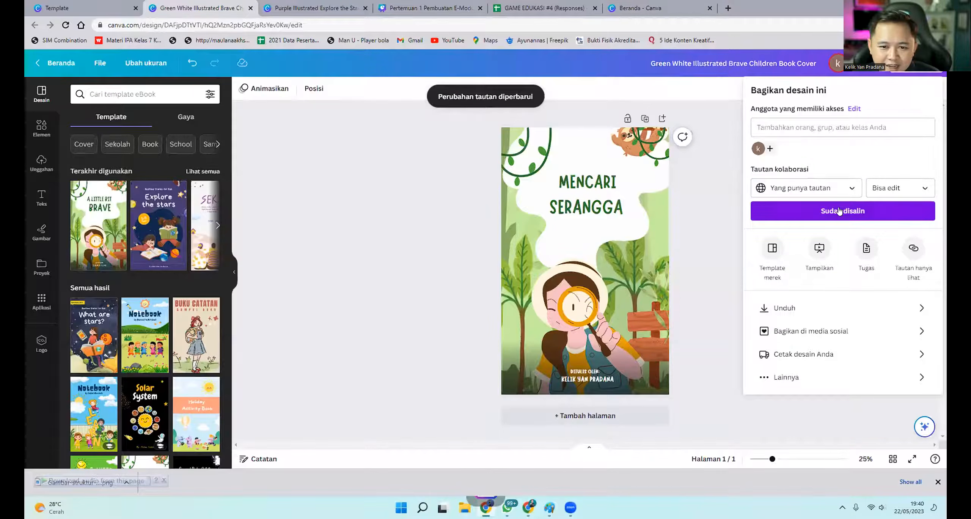
{"action": "left_click", "coordinate": [699, 242]}
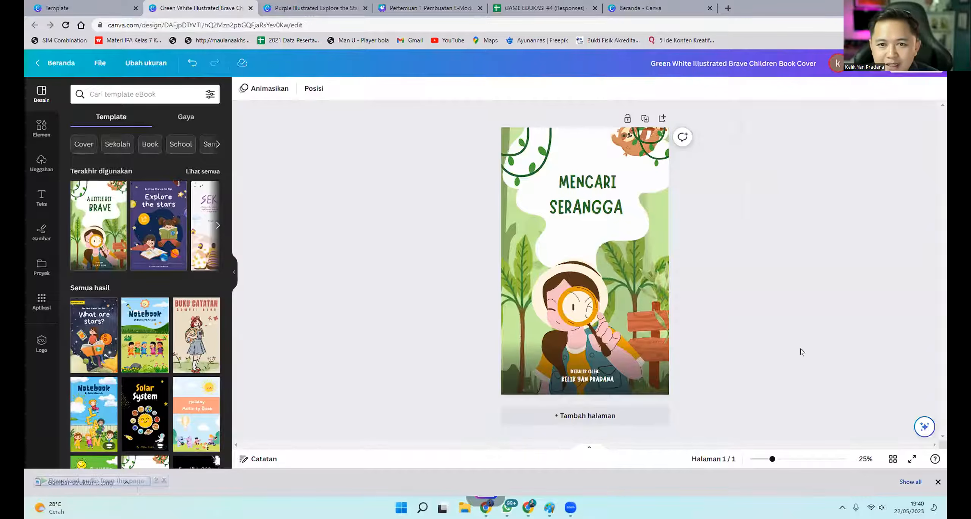
Confirm anyone-with-the-link access again and recopy the collaboration link.
{"action": "left_click", "coordinate": [942, 69]}
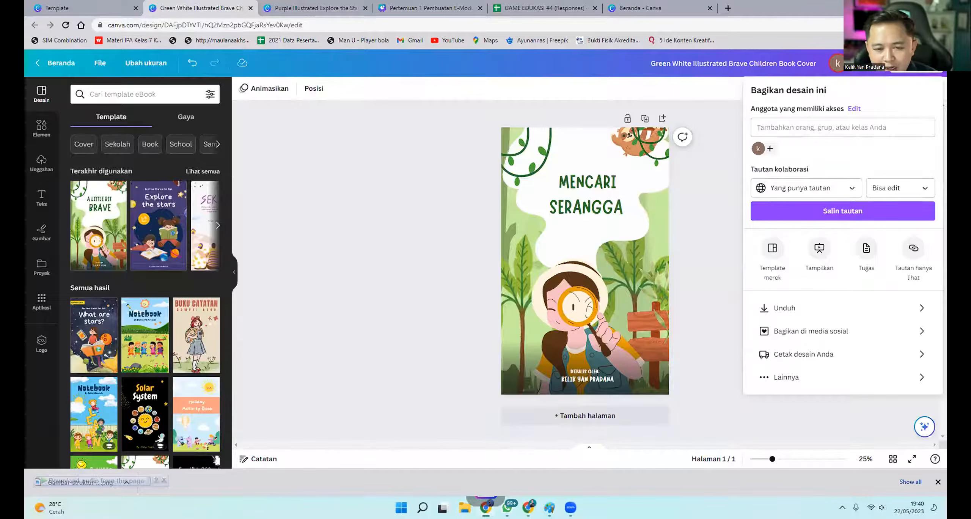
{"action": "left_click", "coordinate": [841, 189]}
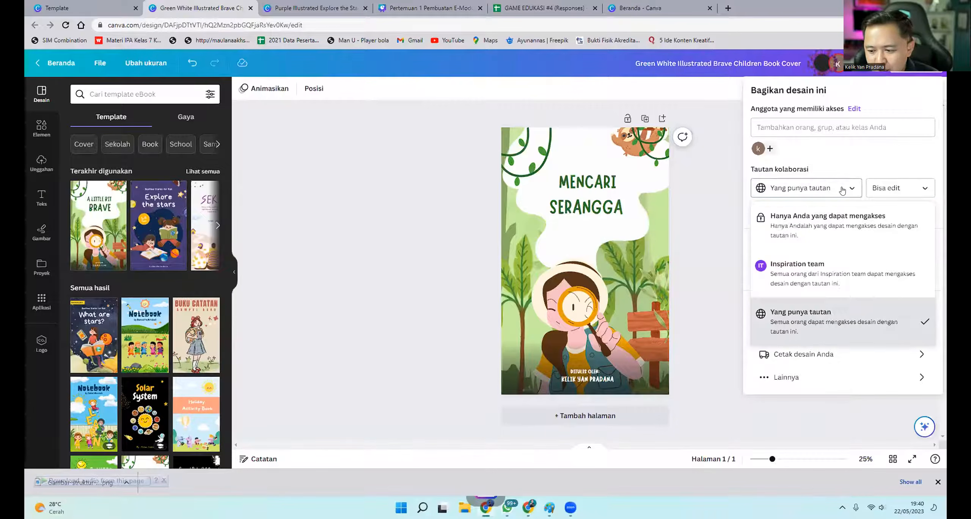
{"action": "left_click", "coordinate": [839, 322]}
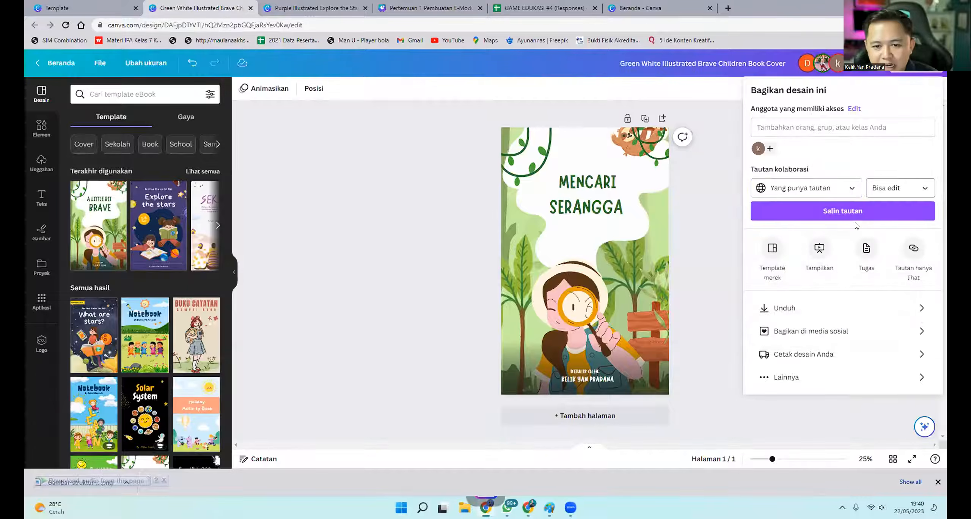
{"action": "left_click", "coordinate": [859, 220]}
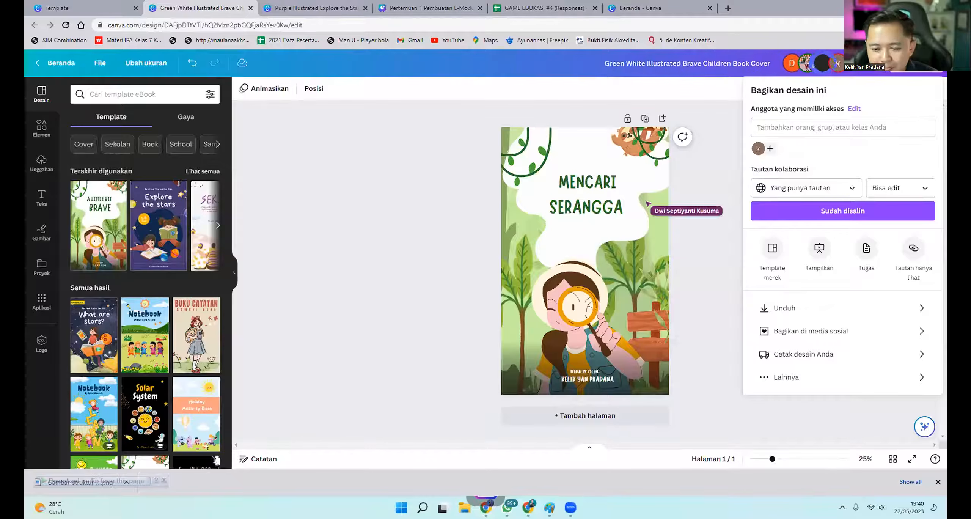
{"action": "left_click", "coordinate": [726, 274]}
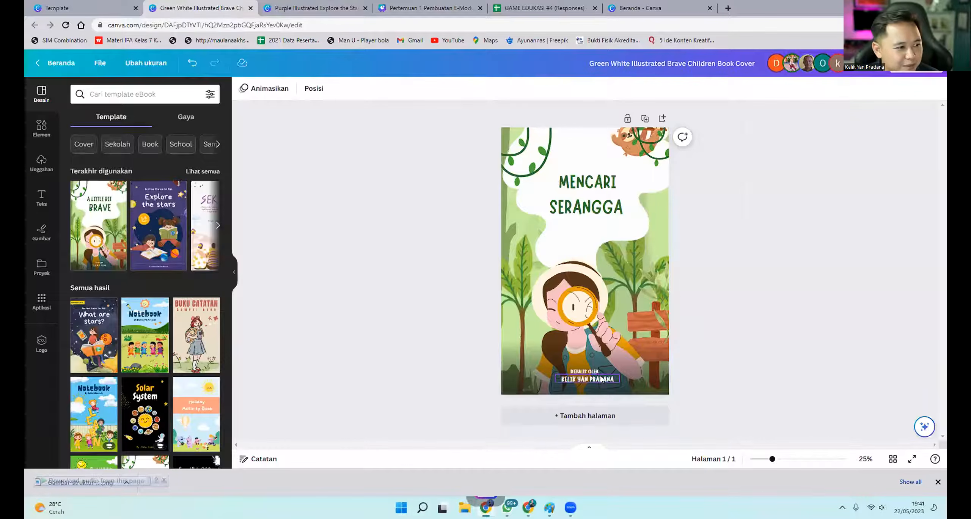
Add pages 2–4 with the Explore the Stars, Tata Surya and Let's Go Into Space covers.
{"action": "left_click", "coordinate": [601, 415]}
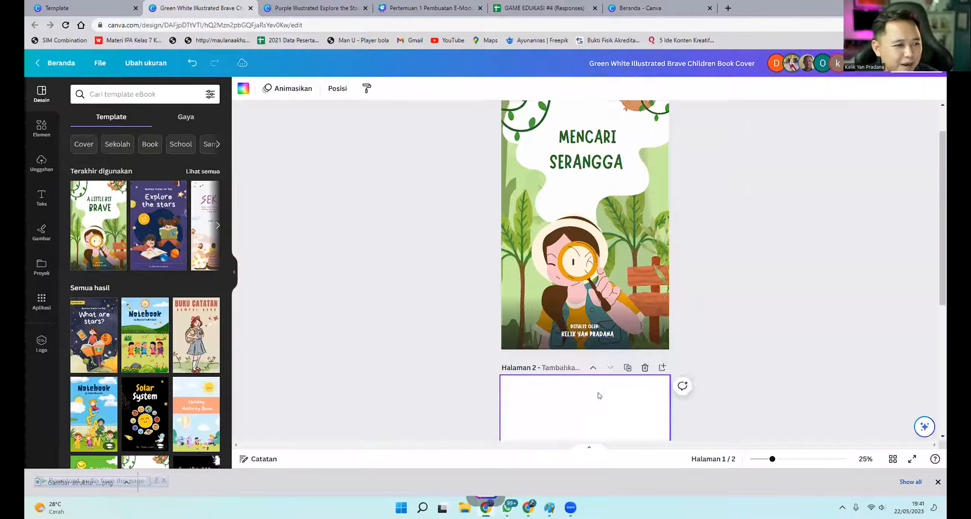
{"action": "left_click", "coordinate": [177, 184]}
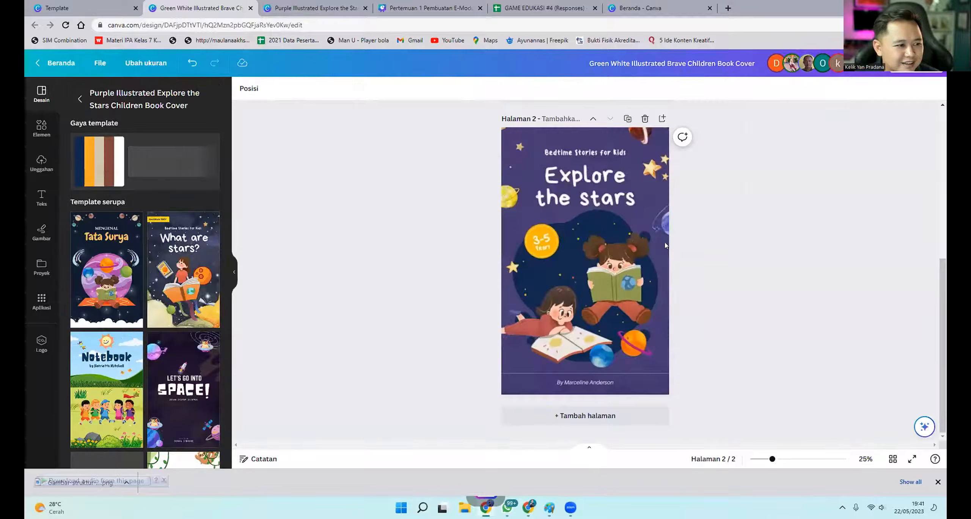
{"action": "left_click", "coordinate": [588, 415]}
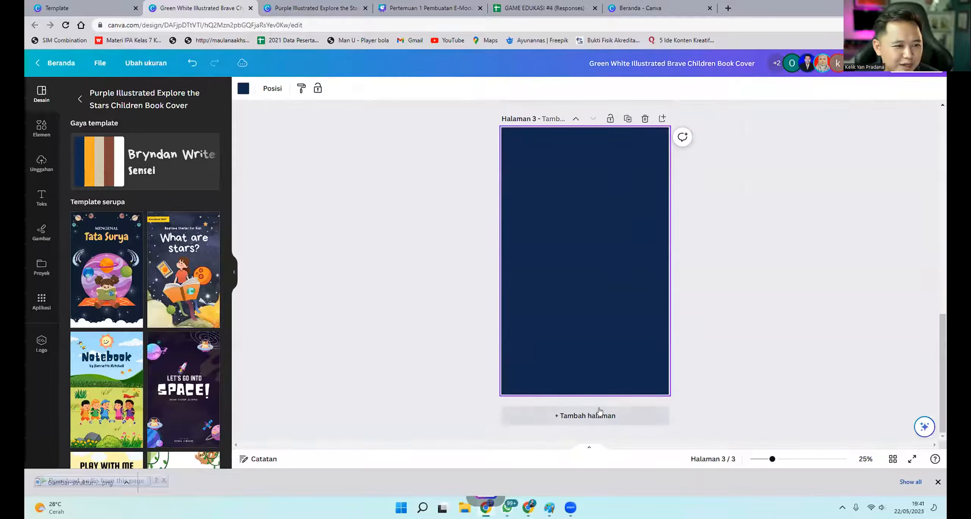
{"action": "left_click", "coordinate": [116, 281]}
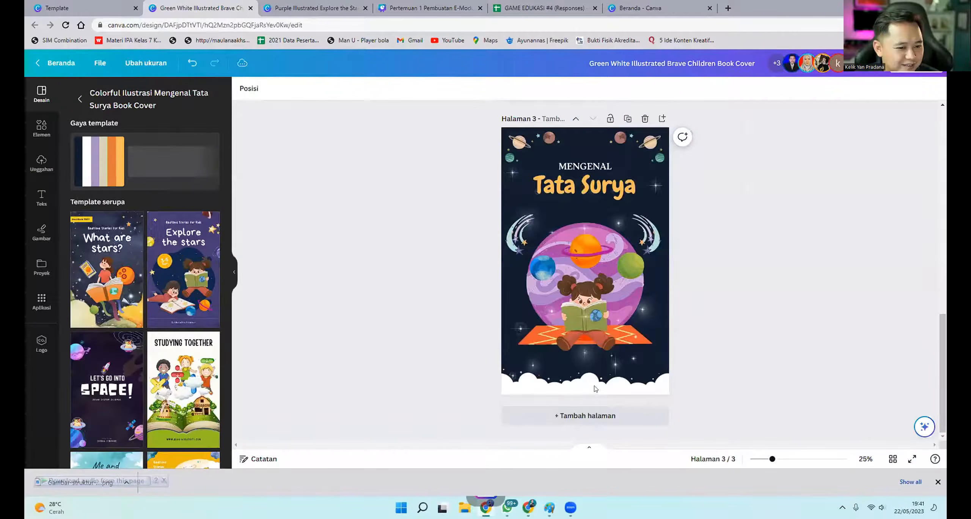
{"action": "left_click", "coordinate": [567, 411]}
{"action": "scroll", "coordinate": [96, 357], "scroll_direction": "down", "scroll_amount": 1}
{"action": "left_click", "coordinate": [97, 358]}
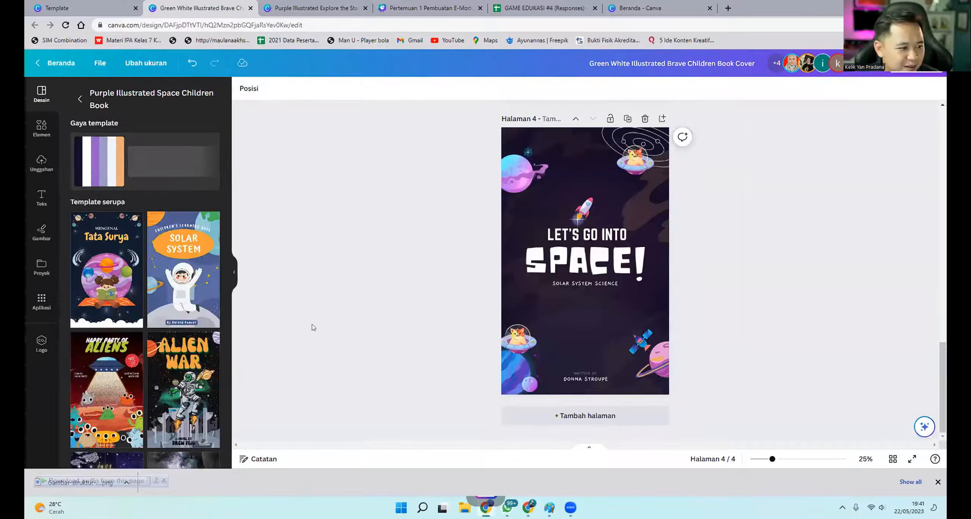
Add pages 5 and 6 with the Alien War and Science 101 covers.
{"action": "left_click", "coordinate": [604, 409]}
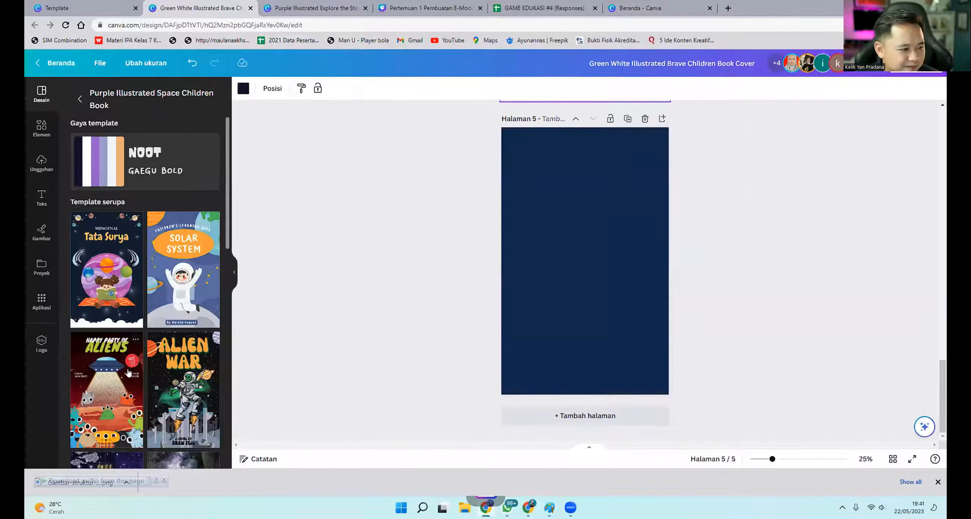
{"action": "left_click", "coordinate": [177, 372]}
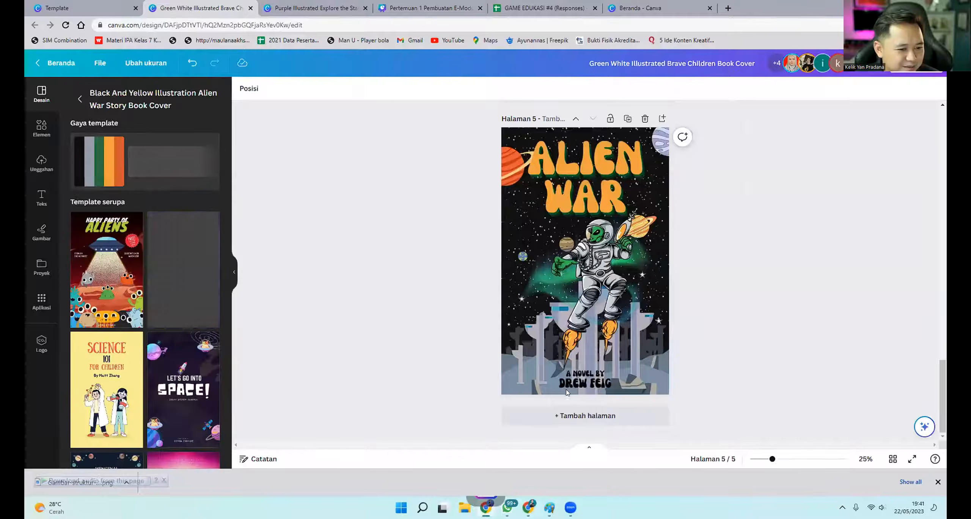
{"action": "left_click", "coordinate": [566, 413]}
{"action": "left_click", "coordinate": [133, 342]}
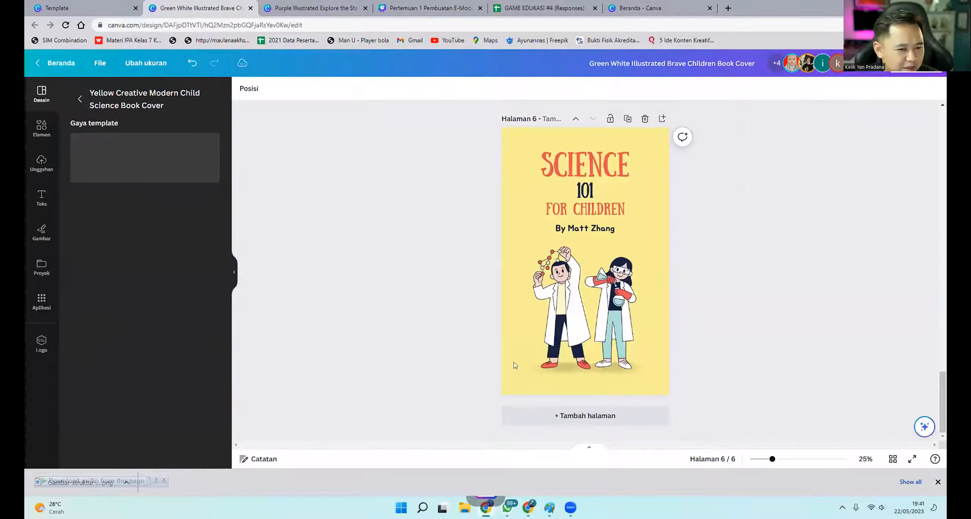
{"action": "scroll", "coordinate": [699, 349], "scroll_direction": "up", "scroll_amount": 15}
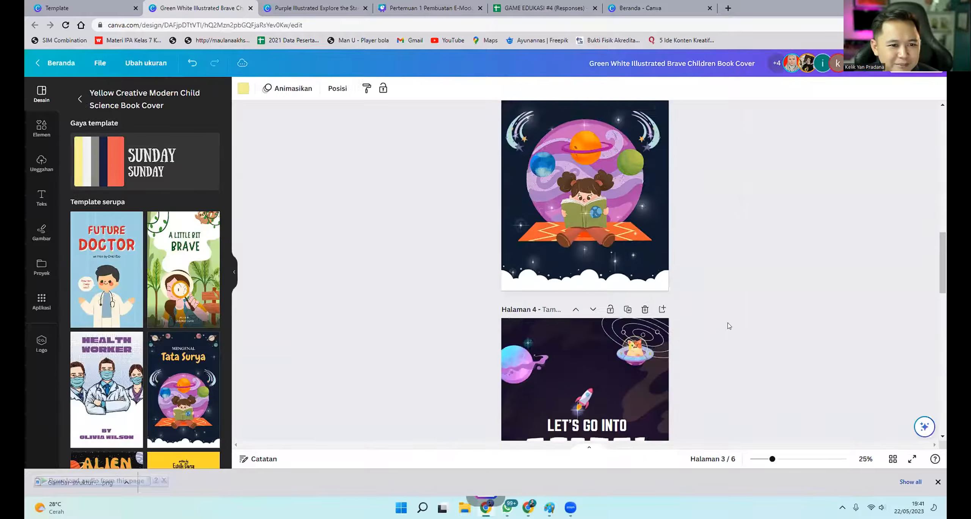
{"action": "scroll", "coordinate": [743, 269], "scroll_direction": "up", "scroll_amount": 10}
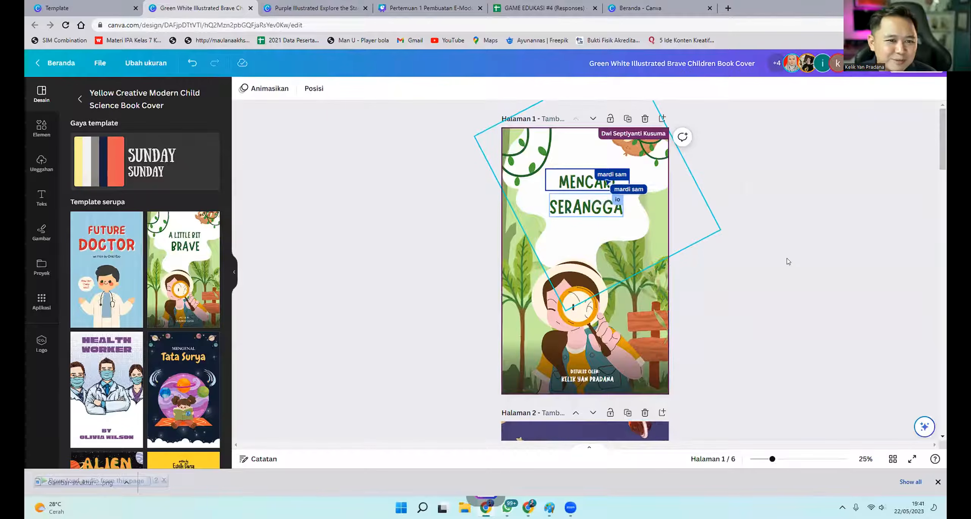
{"action": "scroll", "coordinate": [790, 261], "scroll_direction": "down", "scroll_amount": 5}
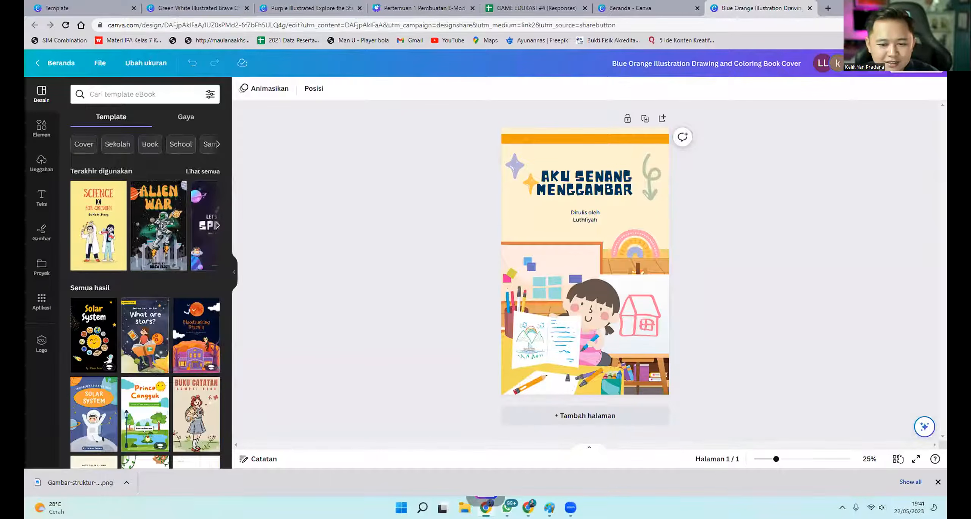
Present the Aku Senang Menggambar cover full screen, then exit with Esc.
{"action": "left_click", "coordinate": [915, 458]}
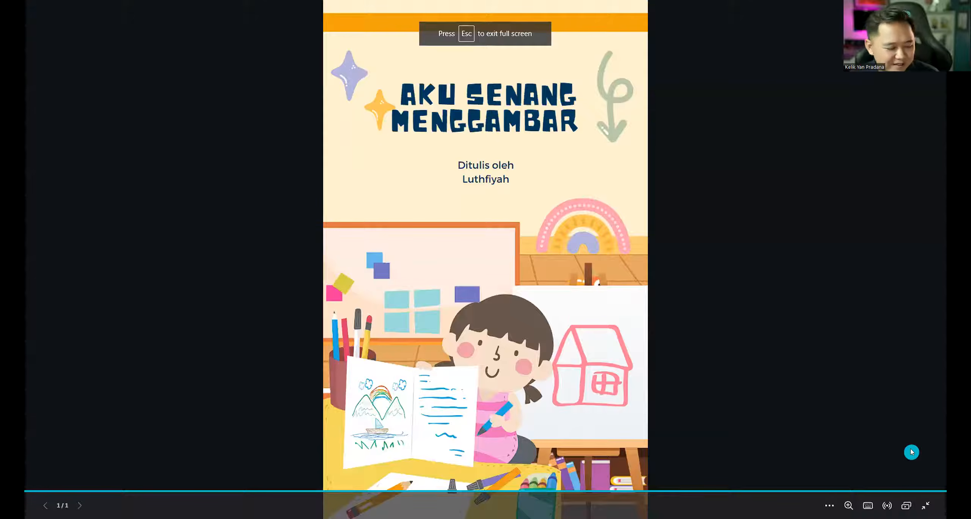
{"action": "key", "text": "Escape"}
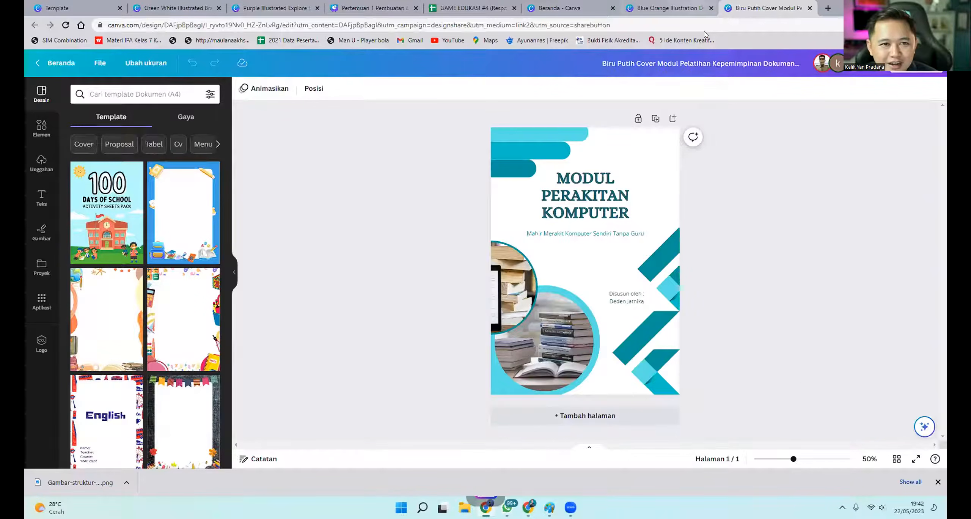
Shrink the AKU SENANG MENGGAMBAR title slightly and adjust the sparkle graphic.
{"action": "left_click", "coordinate": [668, 8]}
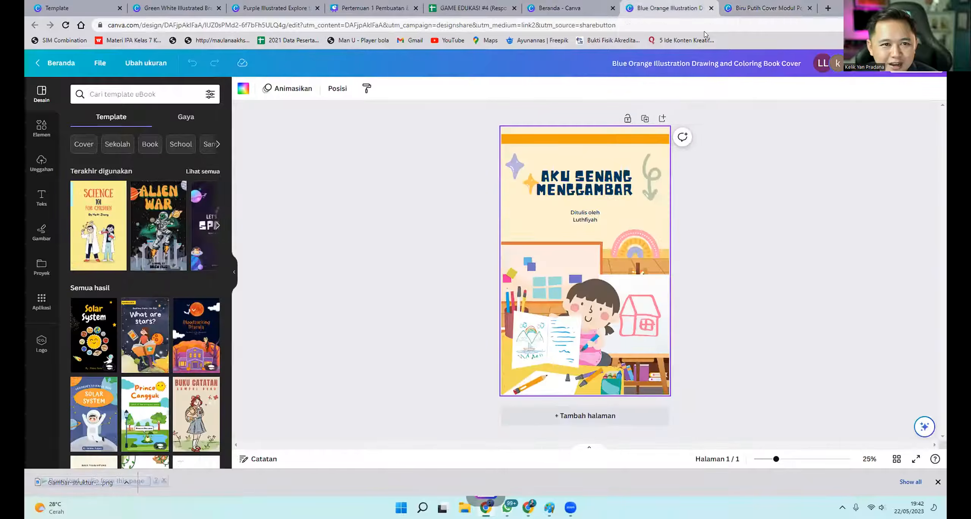
{"action": "left_click", "coordinate": [589, 16]}
{"action": "left_click", "coordinate": [678, 10]}
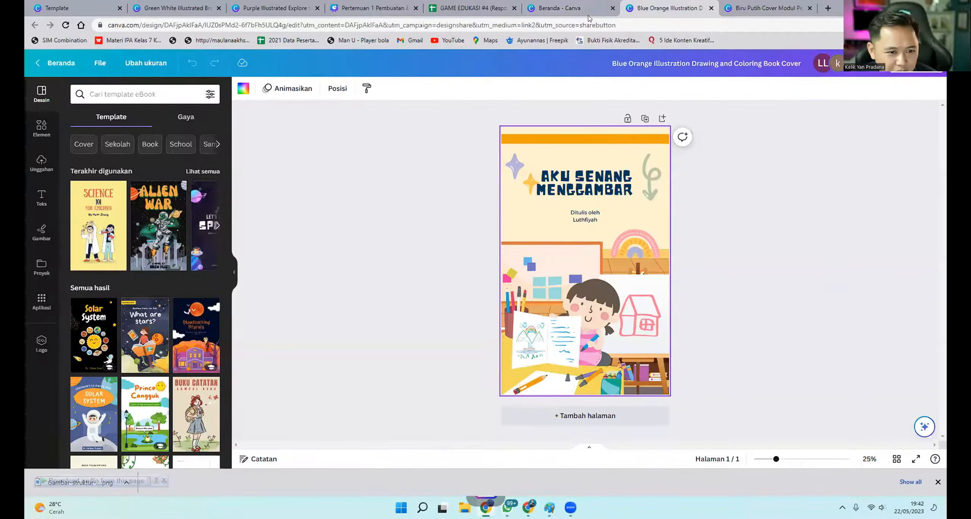
{"action": "left_click", "coordinate": [539, 193]}
{"action": "mouse_move", "coordinate": [531, 198]}
{"action": "left_mouse_down"}
{"action": "mouse_move", "coordinate": [539, 197]}
{"action": "mouse_move", "coordinate": [530, 181]}
{"action": "left_mouse_up"}
{"action": "left_click", "coordinate": [535, 190]}
{"action": "left_click", "coordinate": [720, 203]}
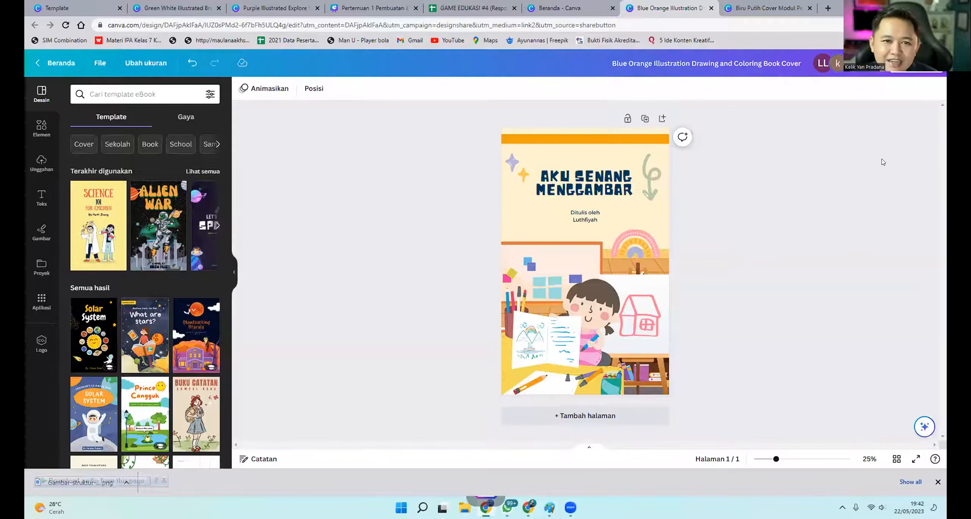
Inspect the Modul Perakitan Komputer and HAPPY KIDS designs, closing an access-denied page.
{"action": "left_click", "coordinate": [763, 5]}
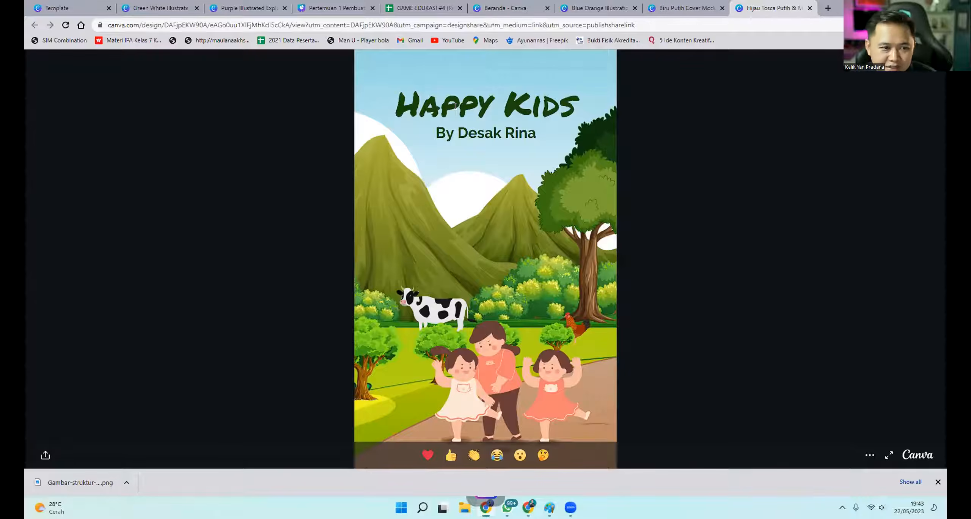
{"action": "left_click_drag", "start_coordinate": [456, 105], "coordinate": [492, 123]}
{"action": "left_click", "coordinate": [566, 150]}
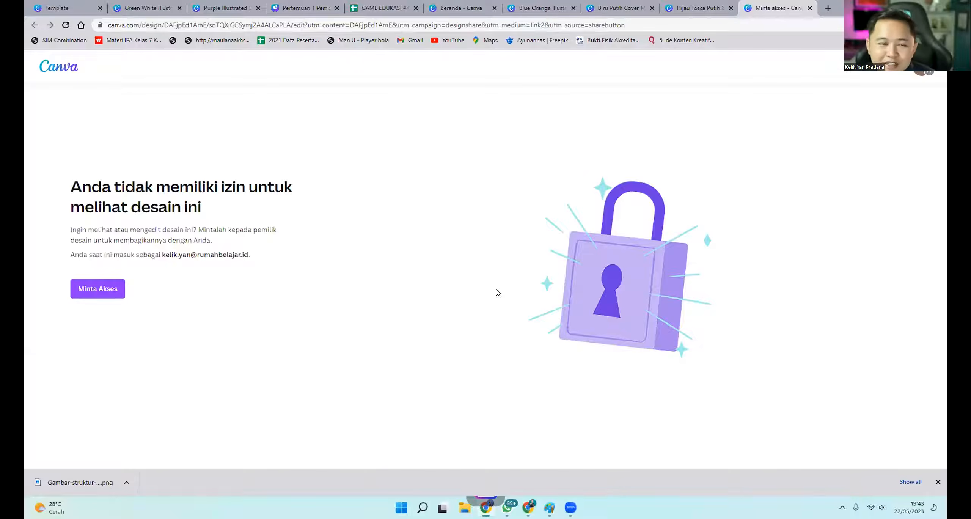
{"action": "left_click", "coordinate": [808, 8]}
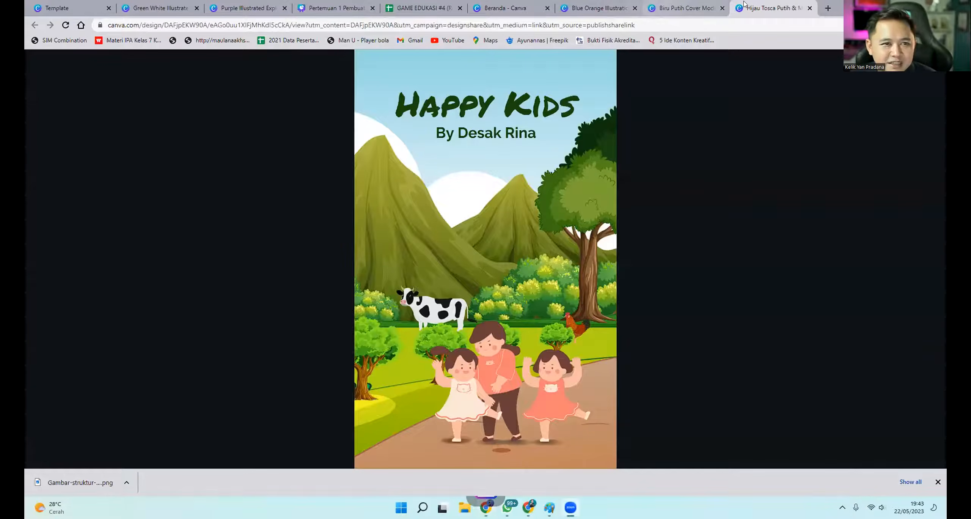
{"action": "left_click", "coordinate": [649, 9]}
{"action": "left_click", "coordinate": [489, 8]}
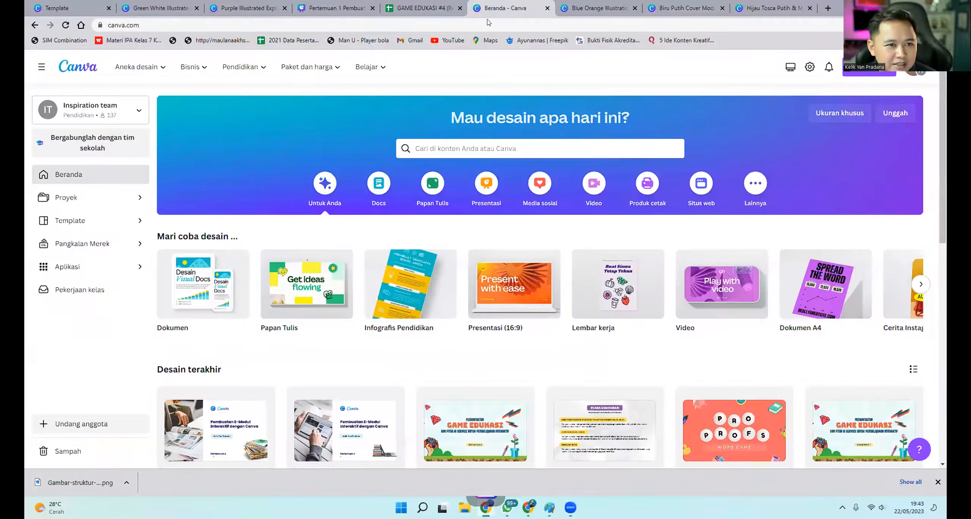
{"action": "left_click", "coordinate": [600, 8]}
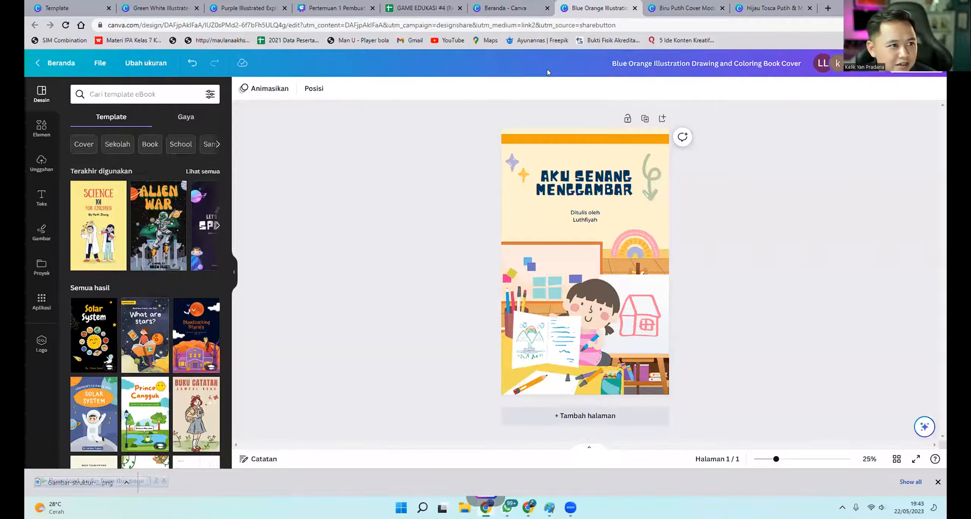
Browse the Planet Mars, Kuraih Bintang and shared example covers, then close all other tabs.
{"action": "left_click", "coordinate": [249, 8]}
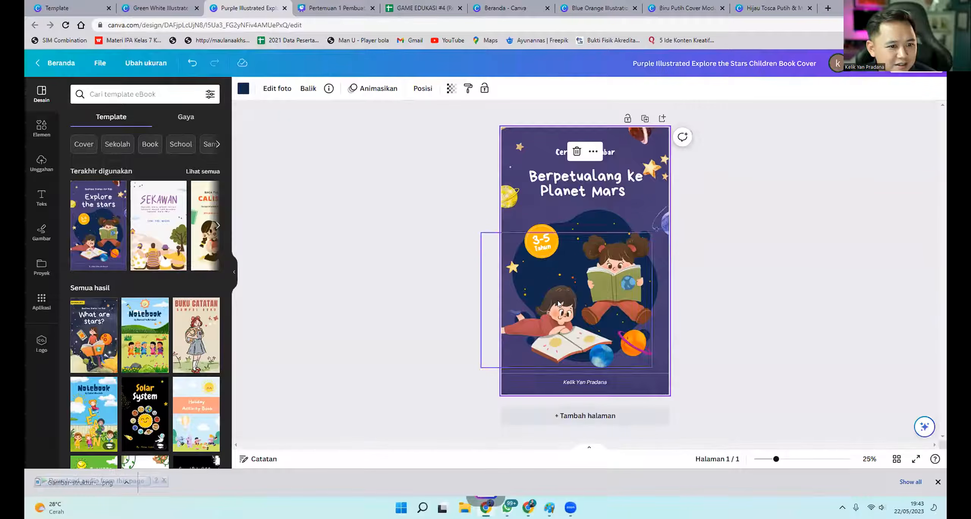
{"action": "left_click", "coordinate": [159, 8]}
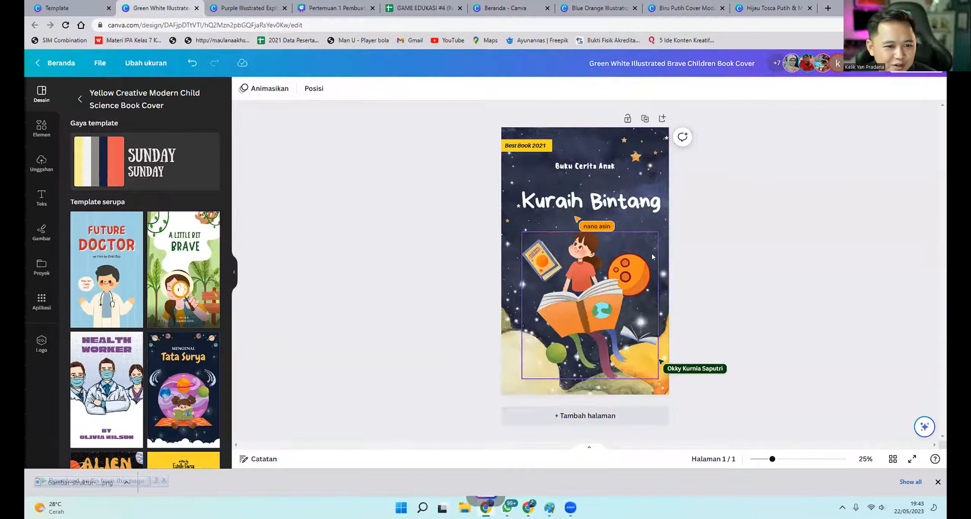
{"action": "left_click", "coordinate": [72, 5]}
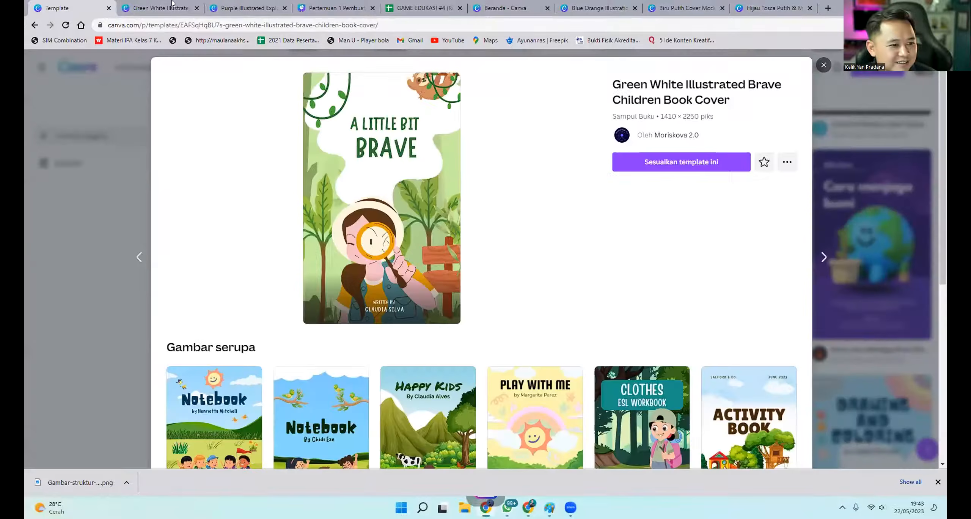
{"action": "left_click", "coordinate": [242, 6]}
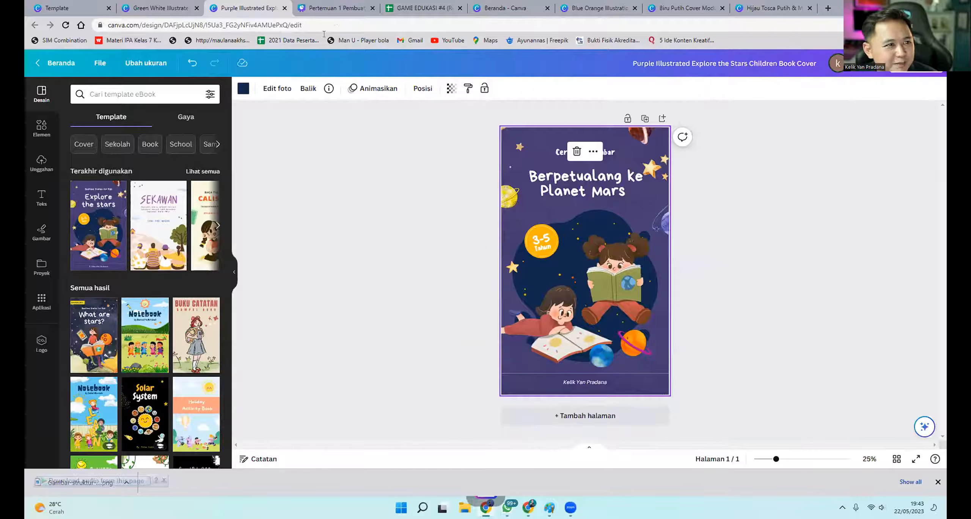
{"action": "left_click", "coordinate": [722, 386]}
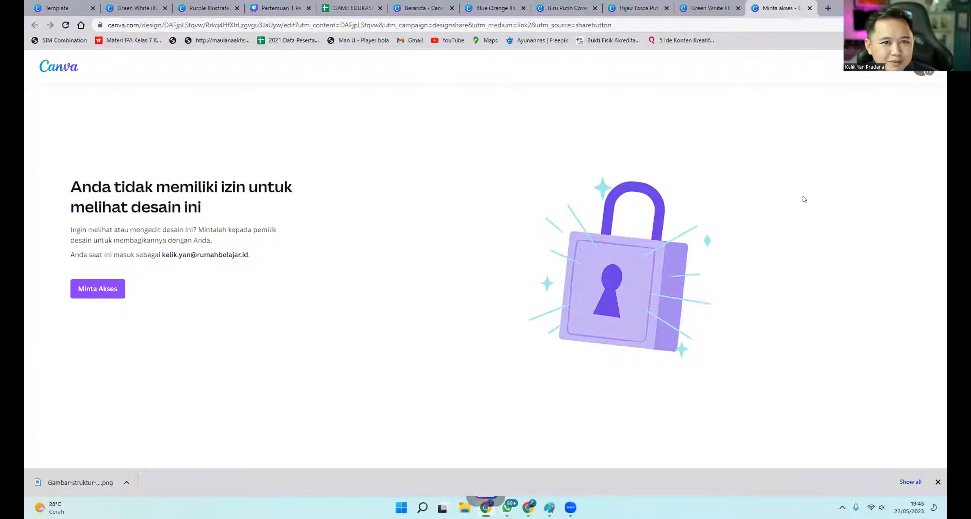
{"action": "left_click", "coordinate": [702, 15]}
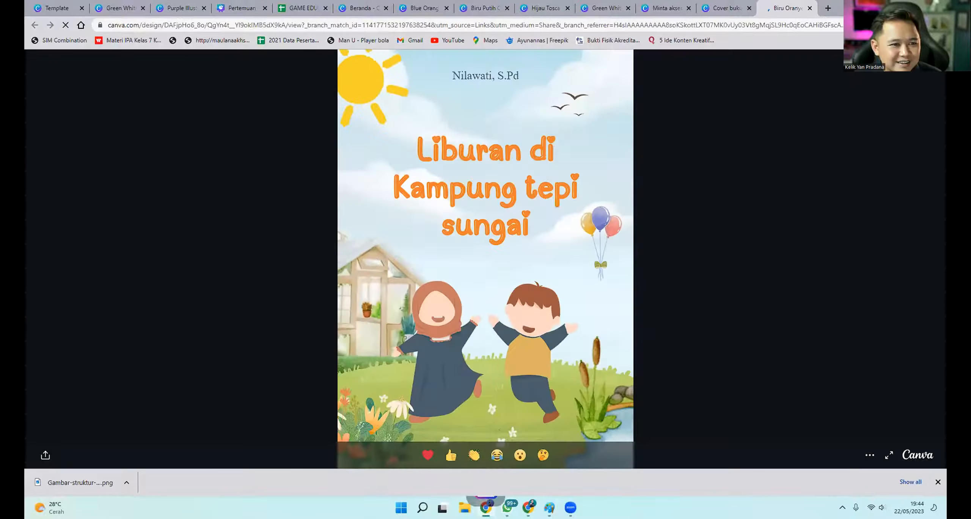
{"action": "left_click", "coordinate": [57, 8]}
{"action": "right_click", "coordinate": [48, 7]}
{"action": "left_click", "coordinate": [94, 152]}
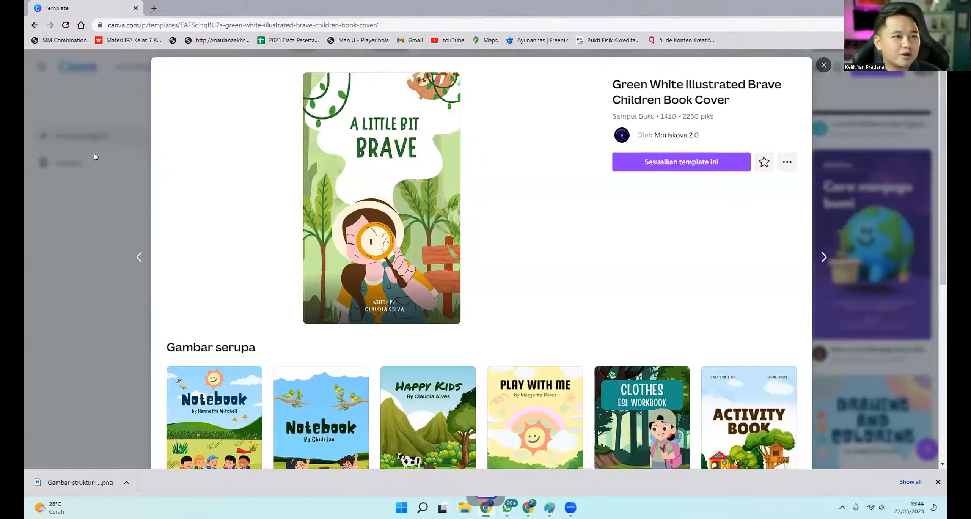
Close the template preview, return to the Canva home page and clear the old 'sampul buku' search.
{"action": "left_click", "coordinate": [899, 216]}
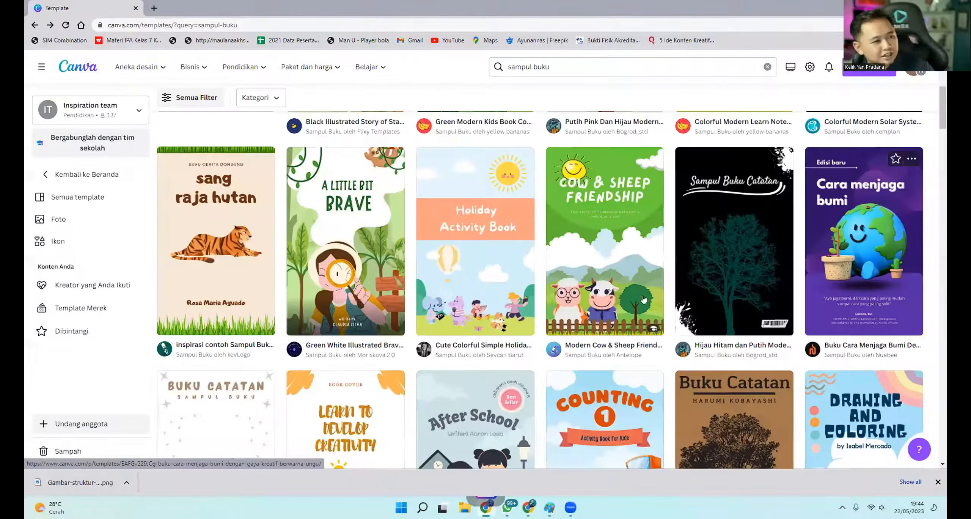
{"action": "scroll", "coordinate": [342, 266], "scroll_direction": "up", "scroll_amount": 5}
{"action": "left_click", "coordinate": [82, 68]}
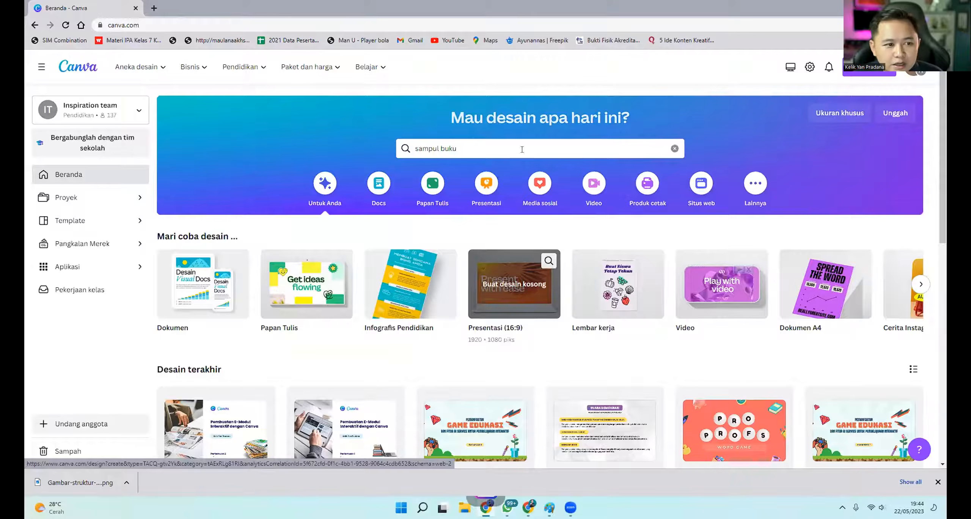
{"action": "key", "text": "ctrl+a"}
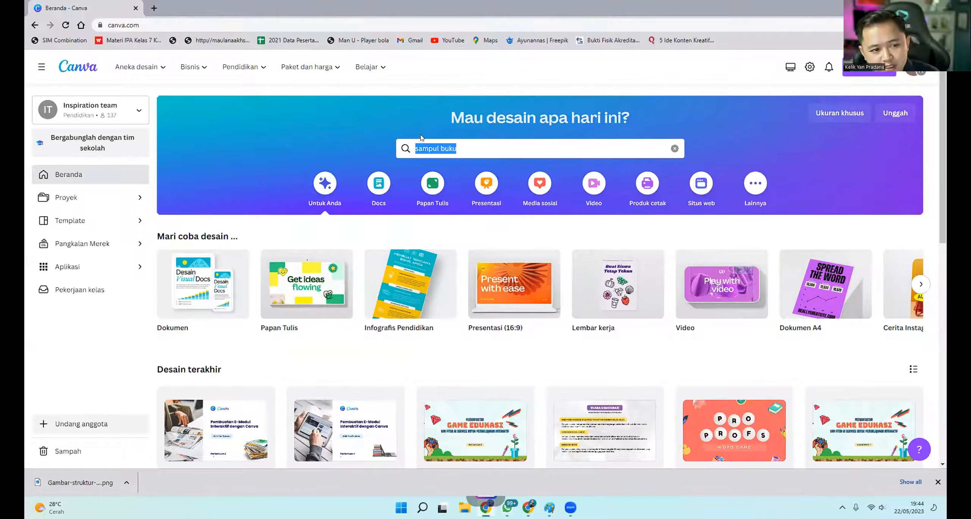
{"action": "key", "text": "BackSpace"}
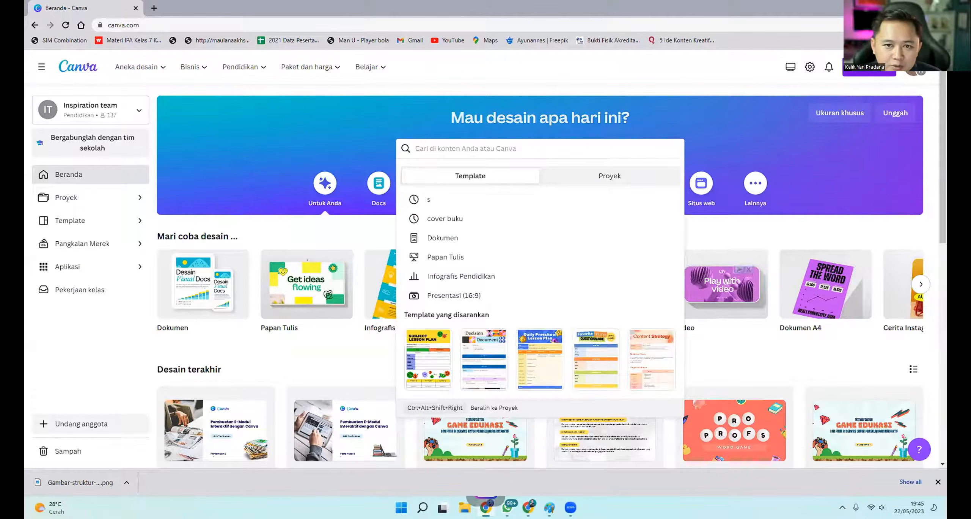
Create a new blank Dokumen A4 design by searching 'a4'.
{"action": "left_click", "coordinate": [867, 73]}
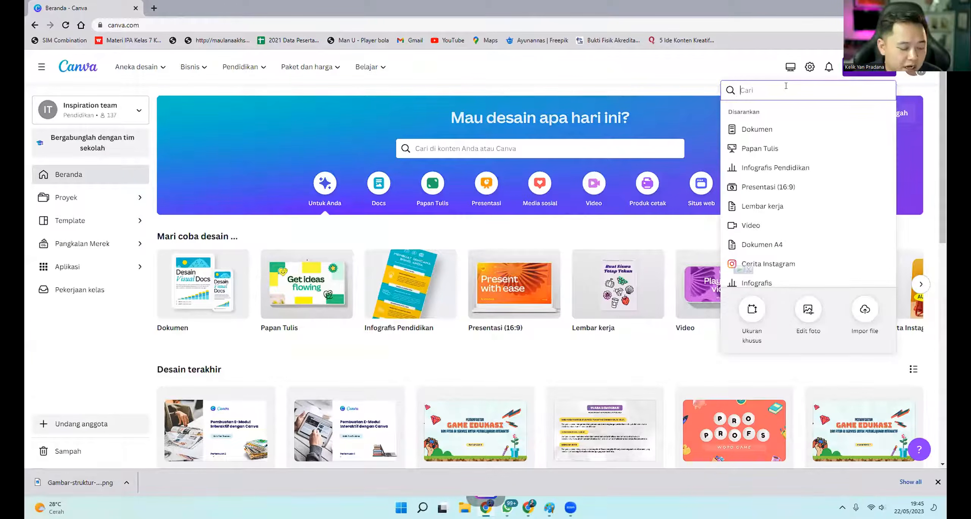
{"action": "type", "text": "a4"}
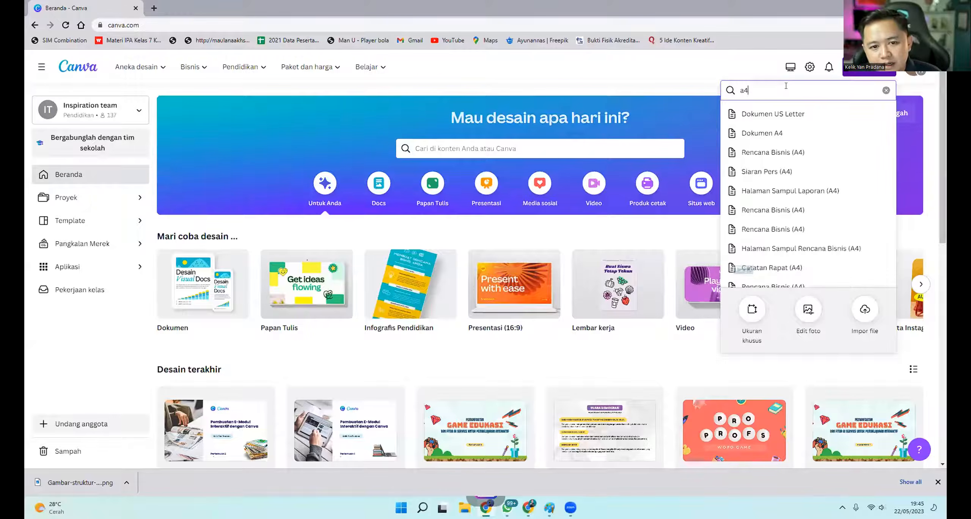
{"action": "left_click", "coordinate": [766, 135]}
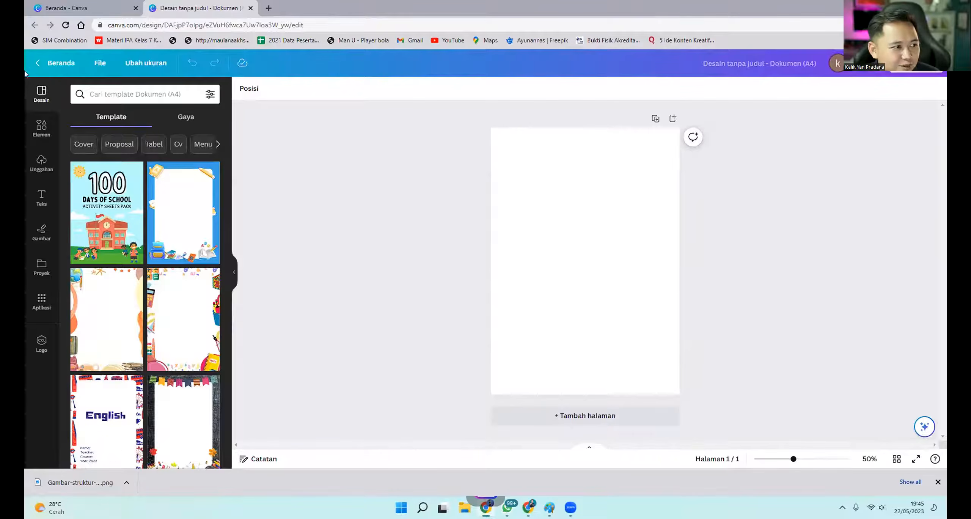
{"action": "mouse_move", "coordinate": [38, 71]}
{"action": "left_mouse_down"}
{"action": "mouse_move", "coordinate": [56, 69]}
{"action": "mouse_move", "coordinate": [63, 104]}
{"action": "mouse_move", "coordinate": [56, 206]}
{"action": "left_mouse_up"}
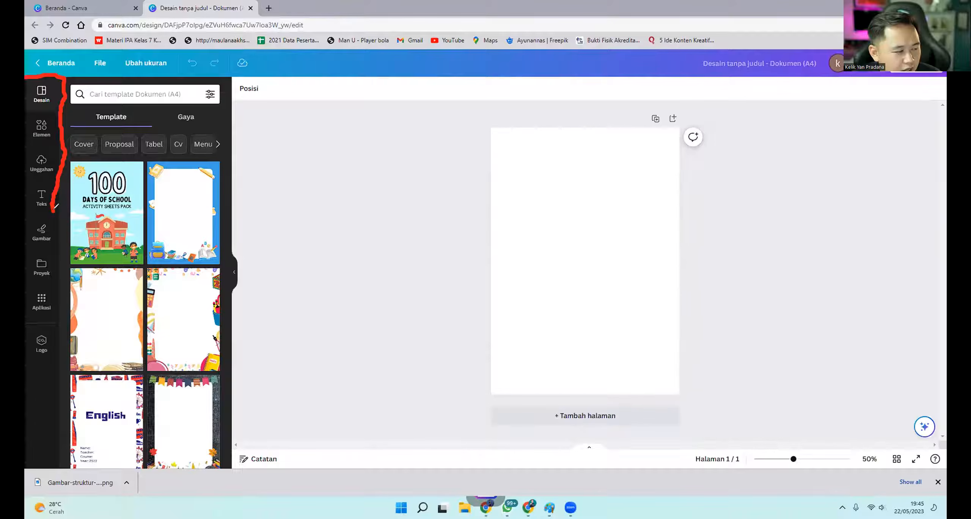
{"action": "left_click", "coordinate": [393, 9]}
{"action": "mouse_move", "coordinate": [30, 249]}
{"action": "left_mouse_down"}
{"action": "mouse_move", "coordinate": [52, 251]}
{"action": "mouse_move", "coordinate": [57, 237]}
{"action": "mouse_move", "coordinate": [65, 93]}
{"action": "mouse_move", "coordinate": [63, 72]}
{"action": "mouse_move", "coordinate": [38, 68]}
{"action": "mouse_move", "coordinate": [26, 121]}
{"action": "mouse_move", "coordinate": [27, 208]}
{"action": "mouse_move", "coordinate": [57, 208]}
{"action": "left_mouse_up"}
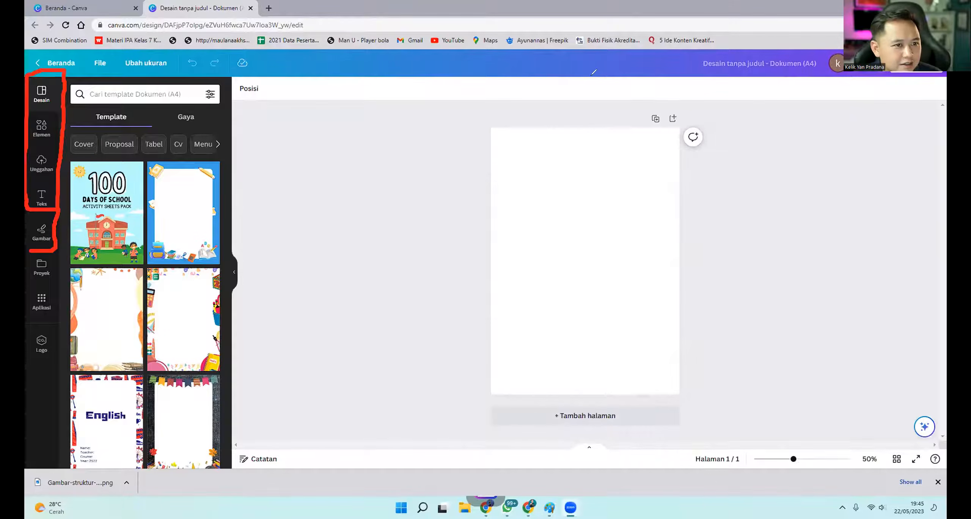
{"action": "left_click", "coordinate": [46, 241]}
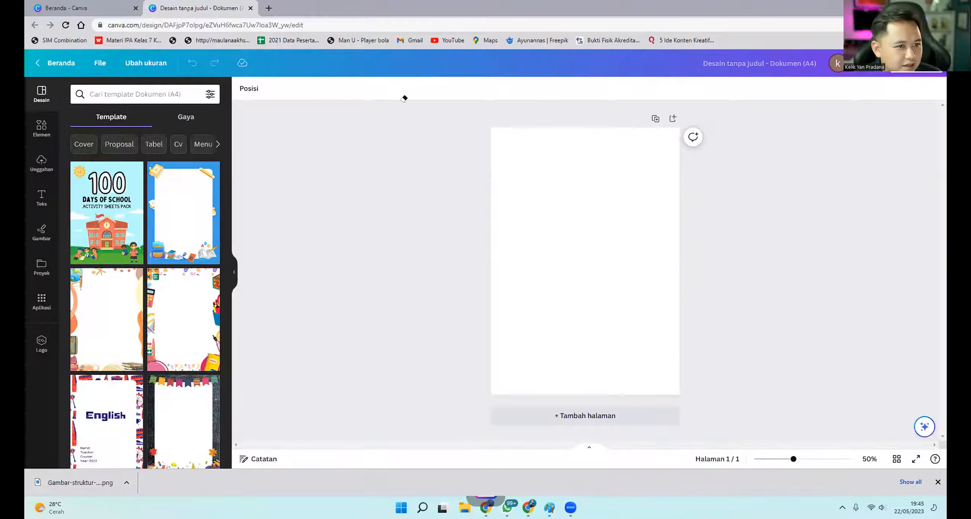
{"action": "left_click", "coordinate": [404, 99]}
{"action": "mouse_move", "coordinate": [26, 213]}
{"action": "left_mouse_down"}
{"action": "mouse_move", "coordinate": [52, 208]}
{"action": "mouse_move", "coordinate": [58, 186]}
{"action": "mouse_move", "coordinate": [59, 78]}
{"action": "mouse_move", "coordinate": [36, 73]}
{"action": "mouse_move", "coordinate": [28, 74]}
{"action": "mouse_move", "coordinate": [26, 208]}
{"action": "left_mouse_up"}
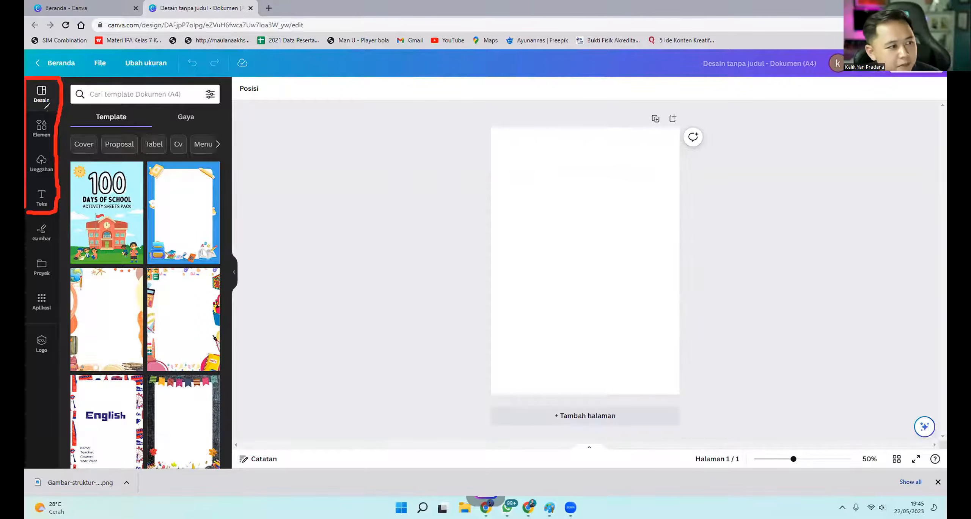
{"action": "mouse_move", "coordinate": [31, 104]}
{"action": "left_mouse_down"}
{"action": "mouse_move", "coordinate": [53, 111]}
{"action": "mouse_move", "coordinate": [61, 91]}
{"action": "mouse_move", "coordinate": [38, 64]}
{"action": "left_mouse_up"}
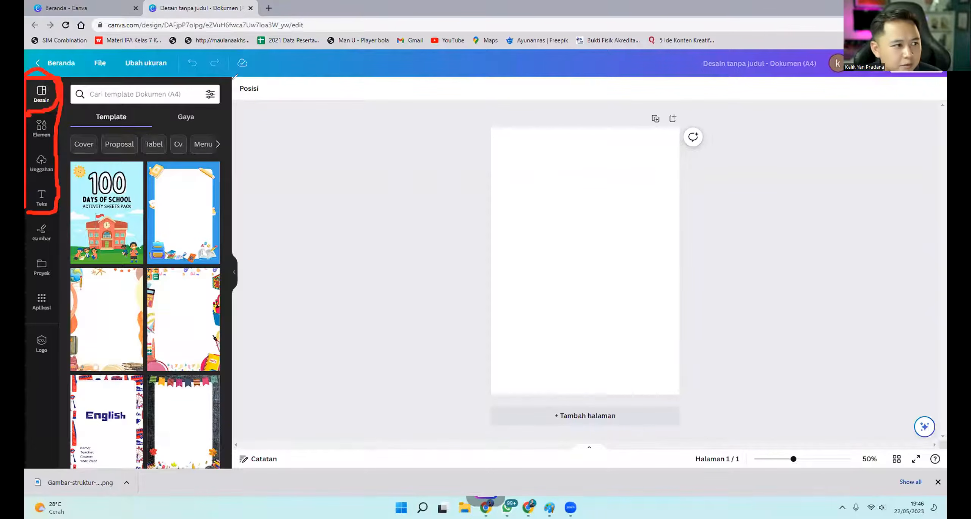
{"action": "left_click", "coordinate": [122, 95]}
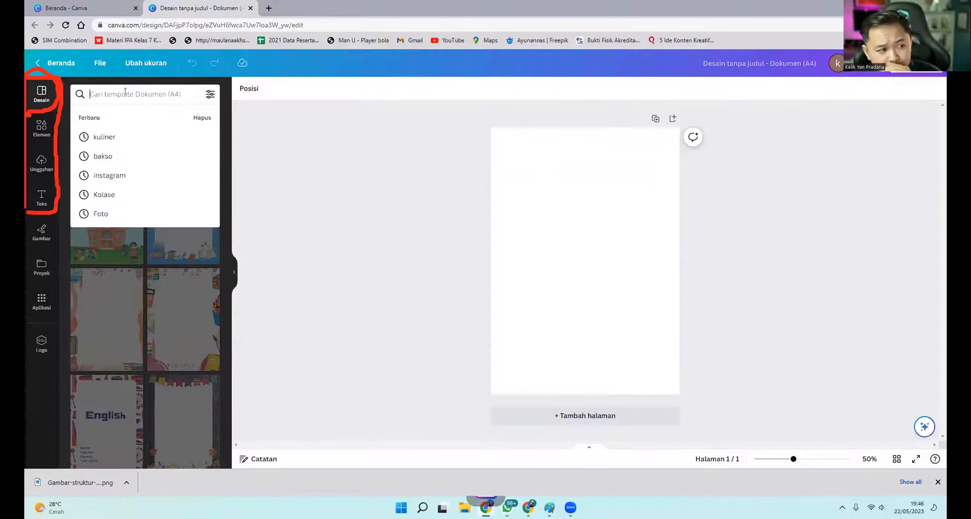
{"action": "left_click", "coordinate": [121, 78]}
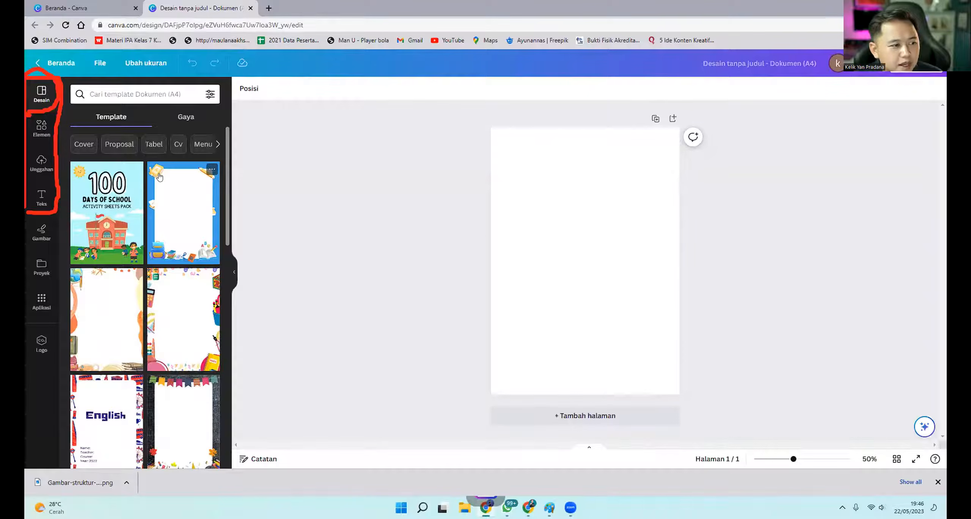
{"action": "scroll", "coordinate": [176, 206], "scroll_direction": "down", "scroll_amount": 3}
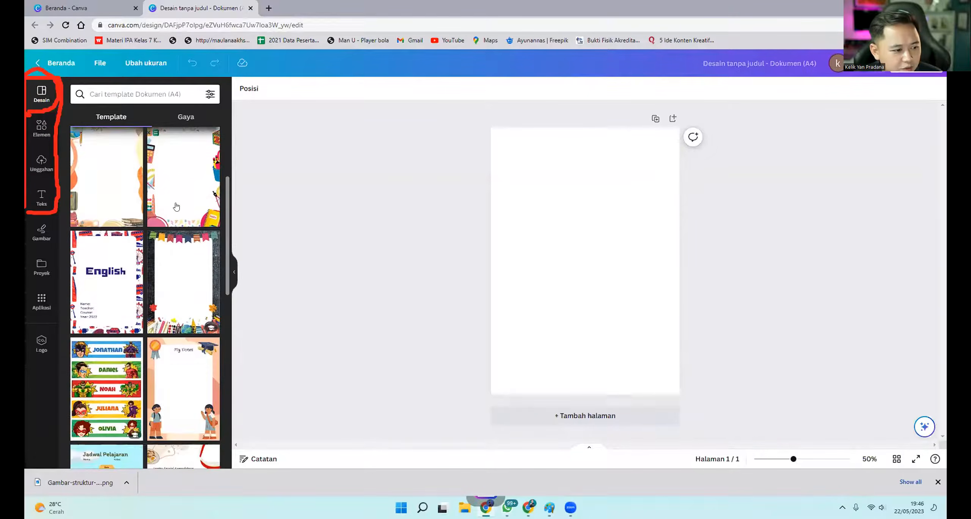
{"action": "scroll", "coordinate": [176, 206], "scroll_direction": "up", "scroll_amount": 3}
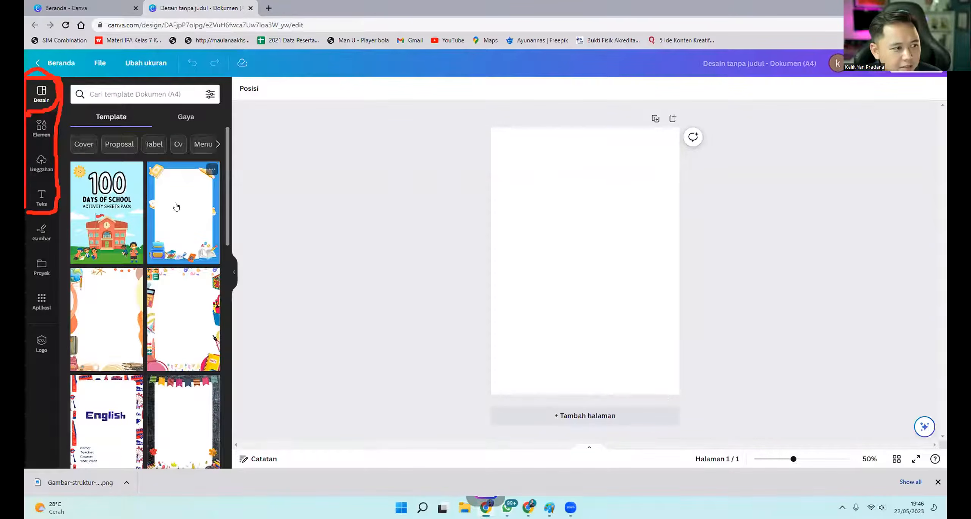
{"action": "scroll", "coordinate": [176, 206], "scroll_direction": "down", "scroll_amount": 10}
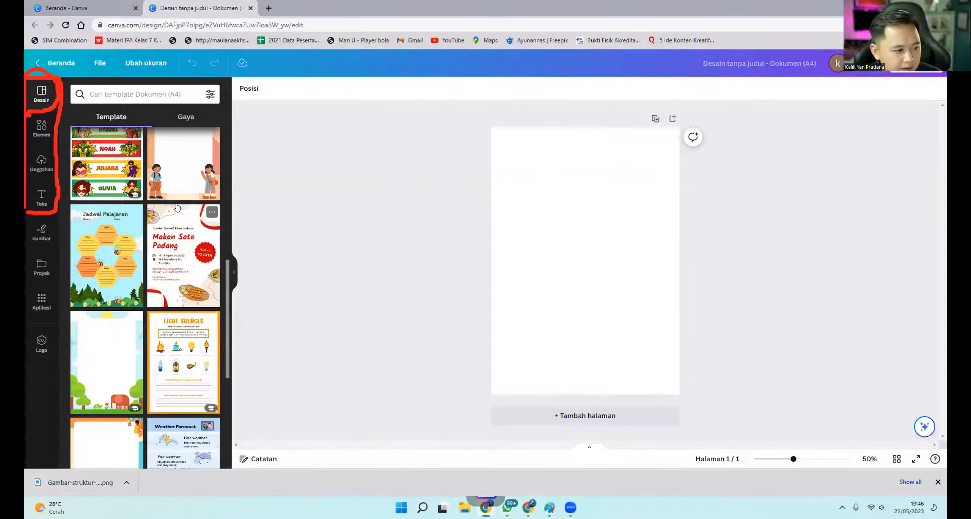
Apply the Flat Cloudy Sunny Blank Page Border template to the A4 page.
{"action": "left_click", "coordinate": [85, 353]}
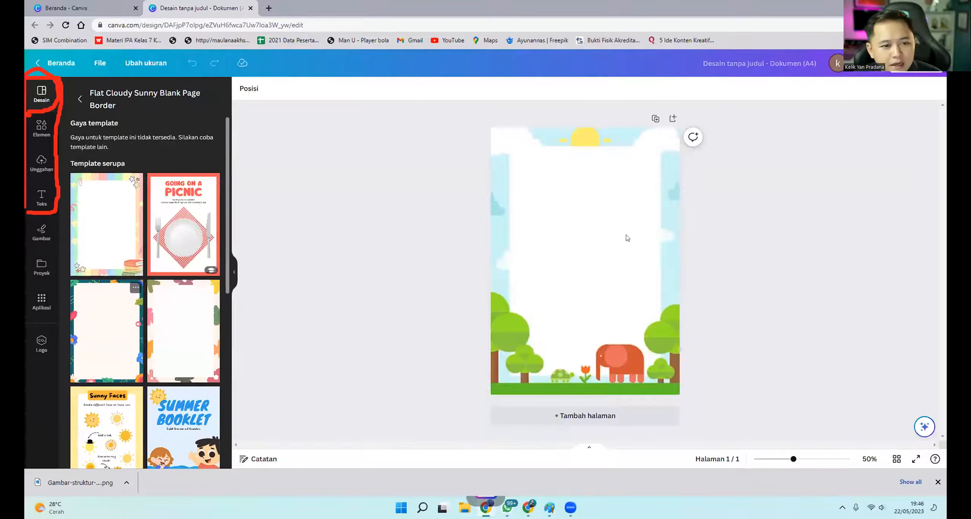
{"action": "left_click", "coordinate": [629, 243]}
{"action": "left_click", "coordinate": [822, 288]}
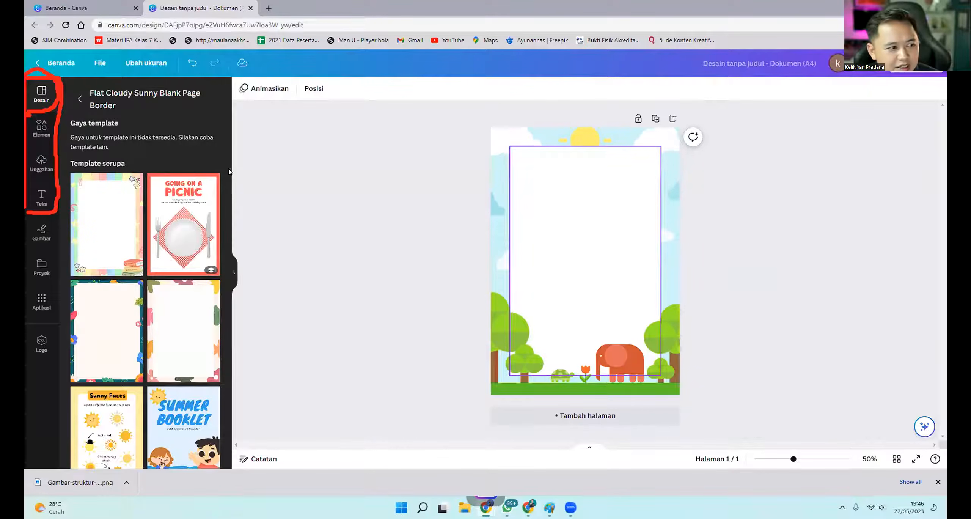
Search templates for 'makanan', then clear that search to restore the default suggestions.
{"action": "left_click", "coordinate": [80, 99]}
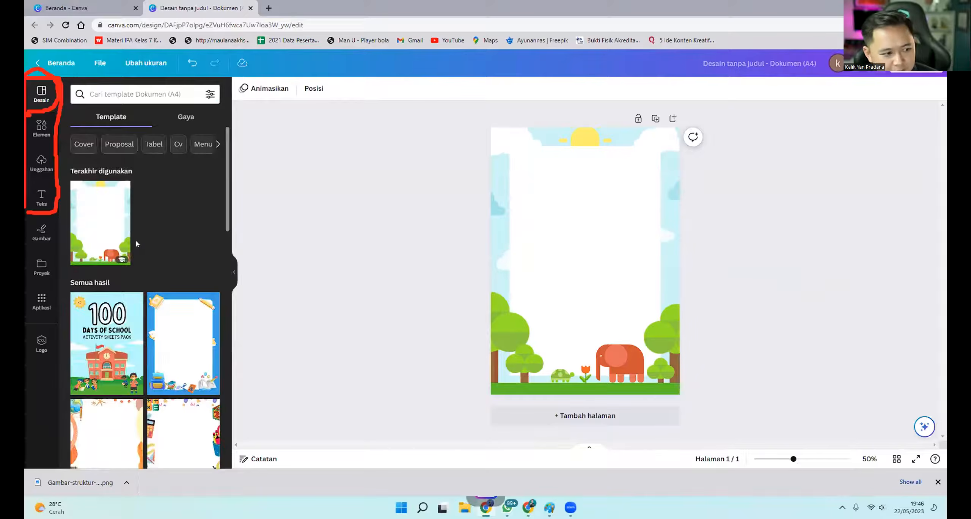
{"action": "left_click", "coordinate": [128, 92]}
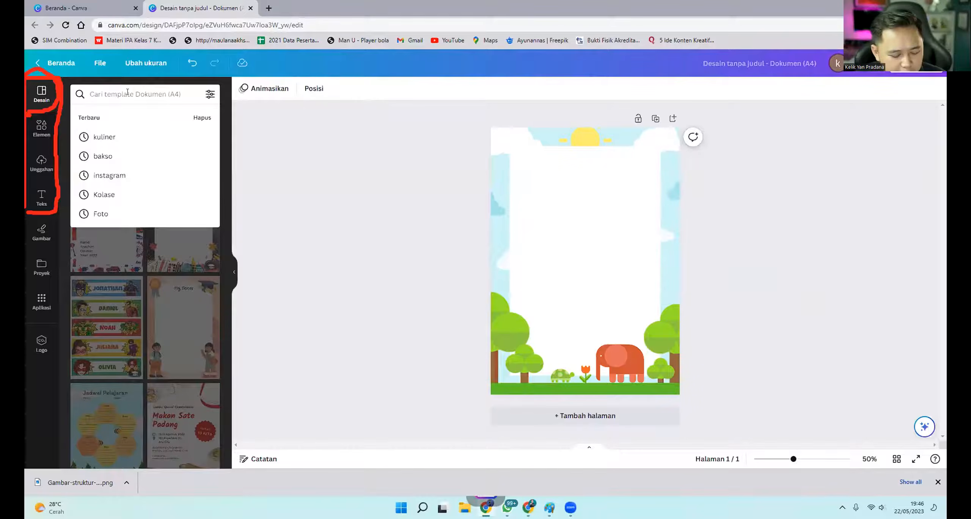
{"action": "type", "text": "mak"}
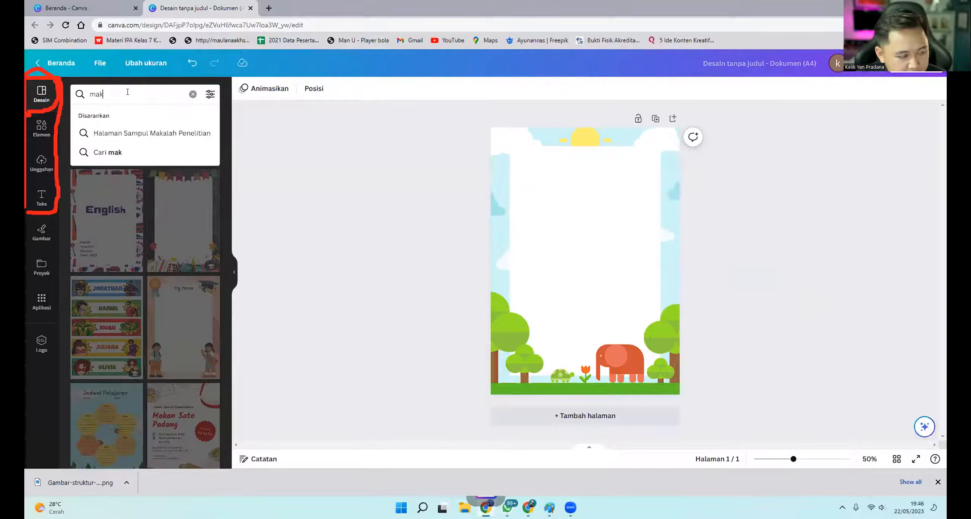
{"action": "type", "text": "anan"}
{"action": "key", "text": "Return"}
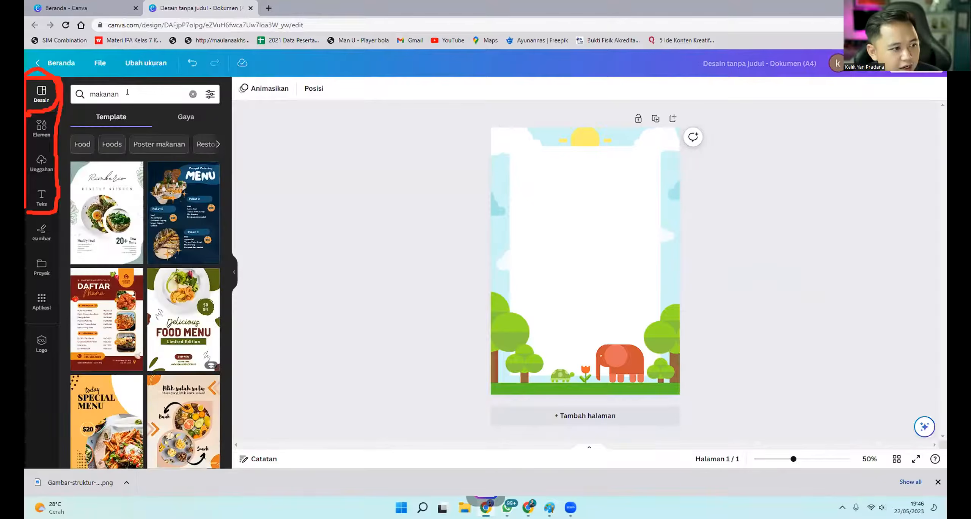
{"action": "scroll", "coordinate": [143, 260], "scroll_direction": "down", "scroll_amount": 4}
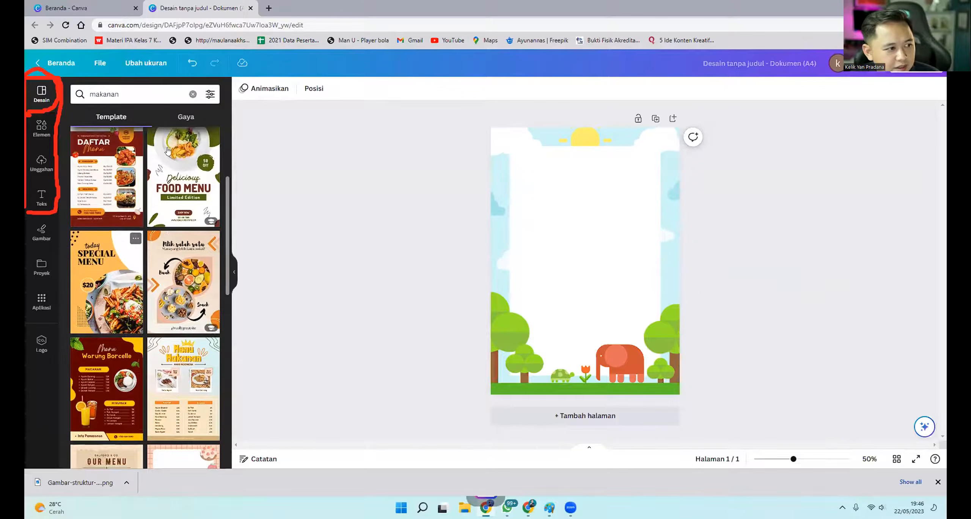
{"action": "left_click", "coordinate": [193, 94]}
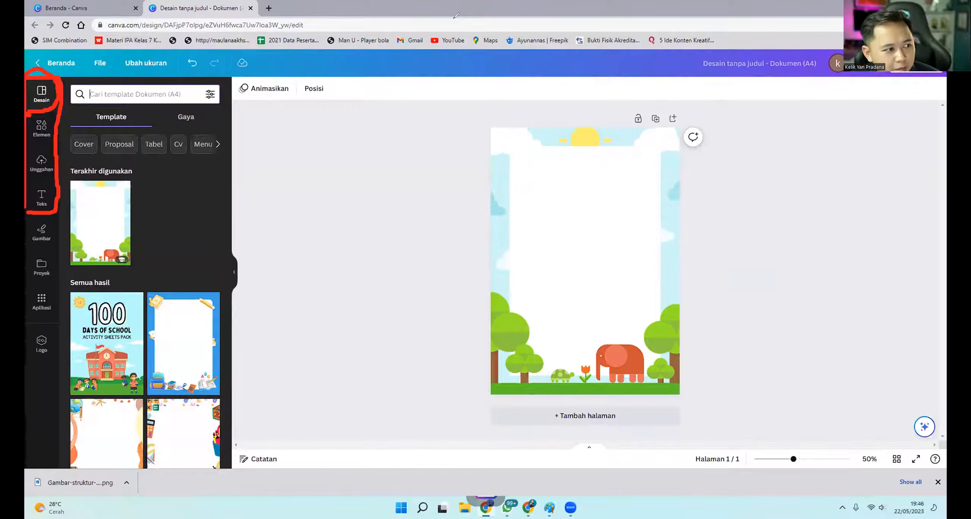
{"action": "left_click_drag", "start_coordinate": [54, 107], "coordinate": [35, 135]}
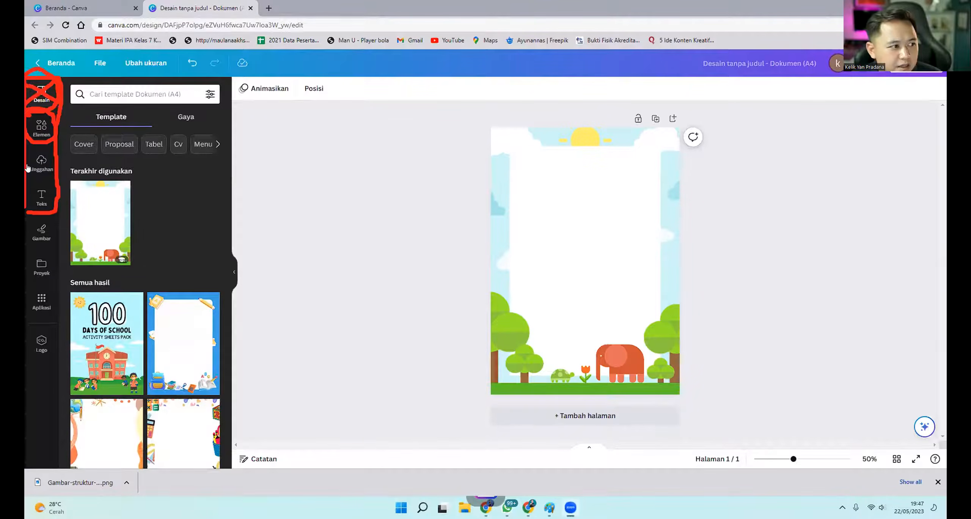
Search Elements for 'hewan'.
{"action": "left_click", "coordinate": [38, 133]}
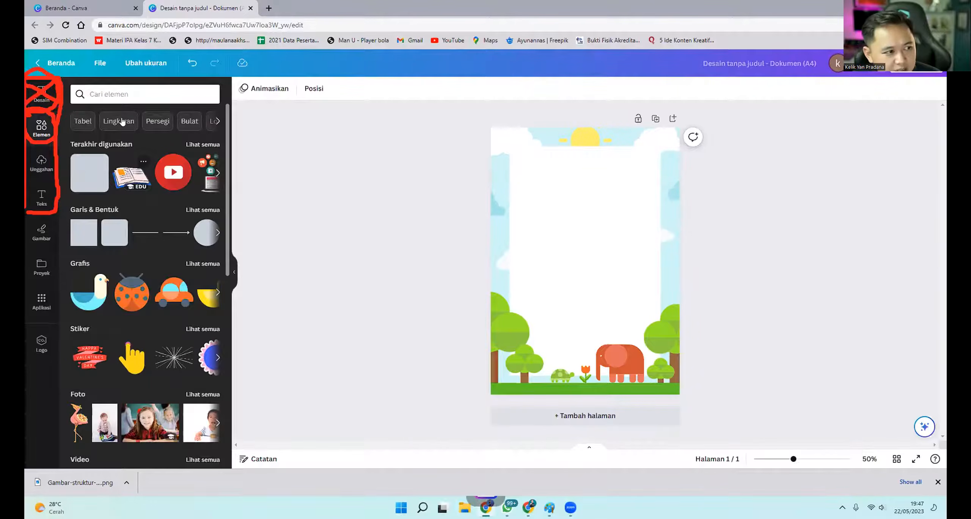
{"action": "left_click", "coordinate": [128, 92]}
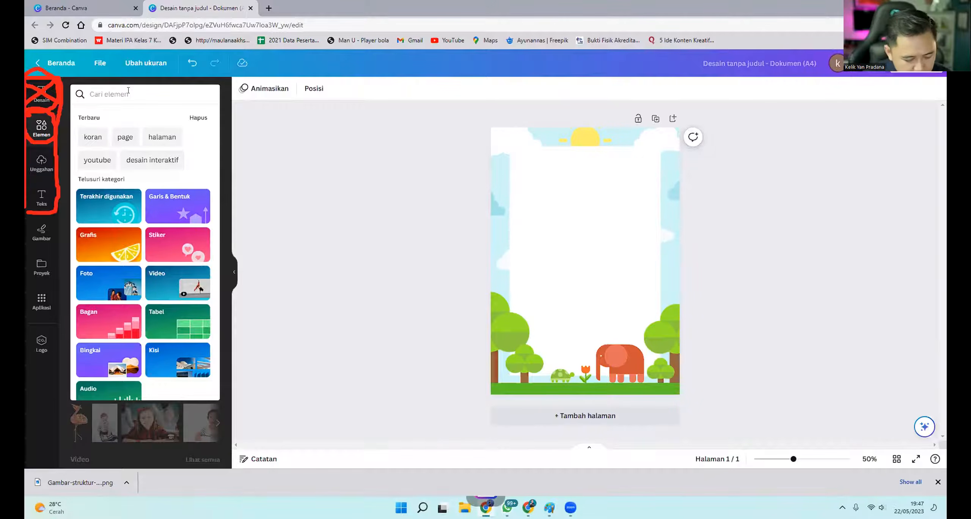
{"action": "type", "text": "hewan"}
{"action": "key", "text": "Return"}
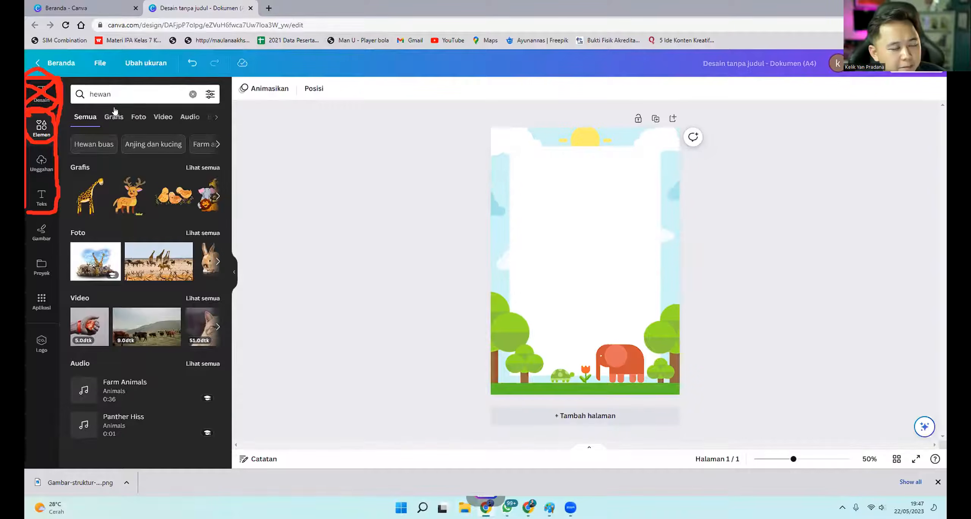
Check the Foto, Video, Audio, Bingkai and chart results for 'hewan', then return to Grafis.
{"action": "left_click", "coordinate": [107, 118]}
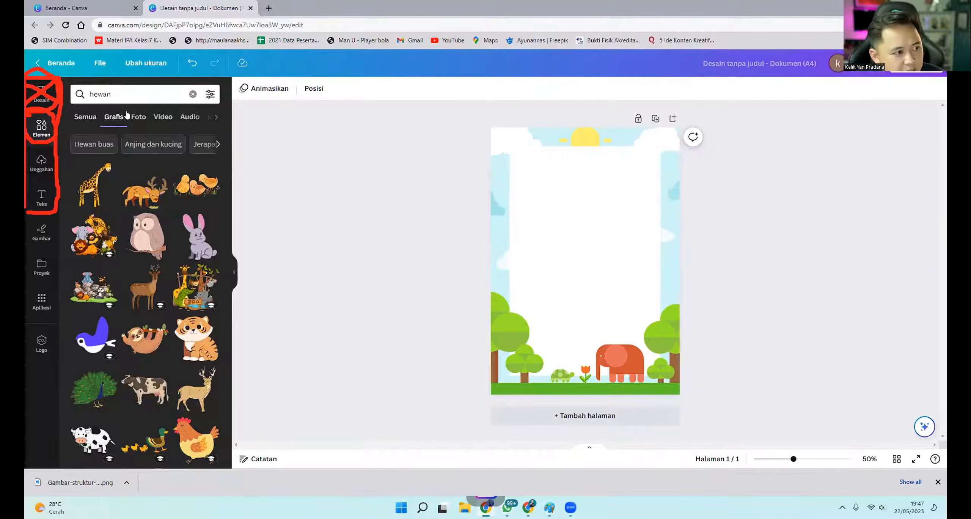
{"action": "left_click", "coordinate": [138, 117]}
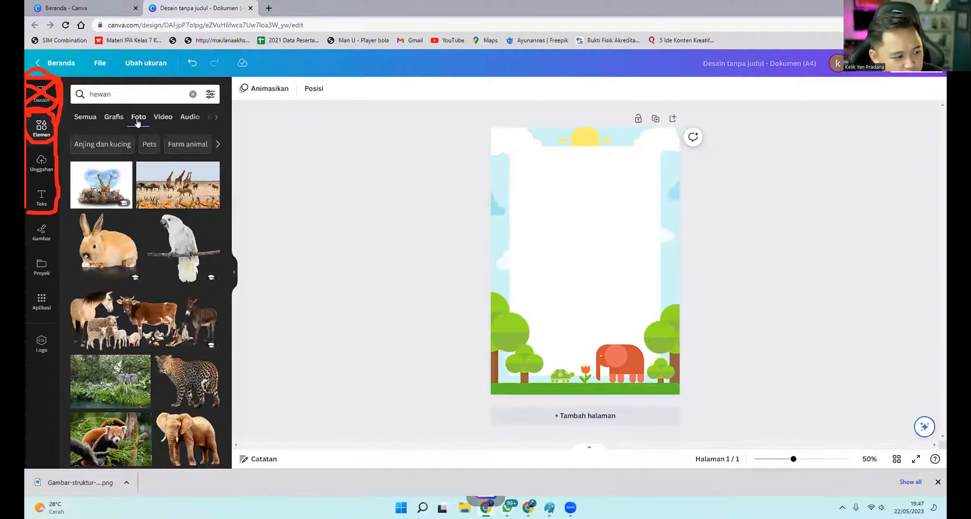
{"action": "left_click", "coordinate": [159, 117]}
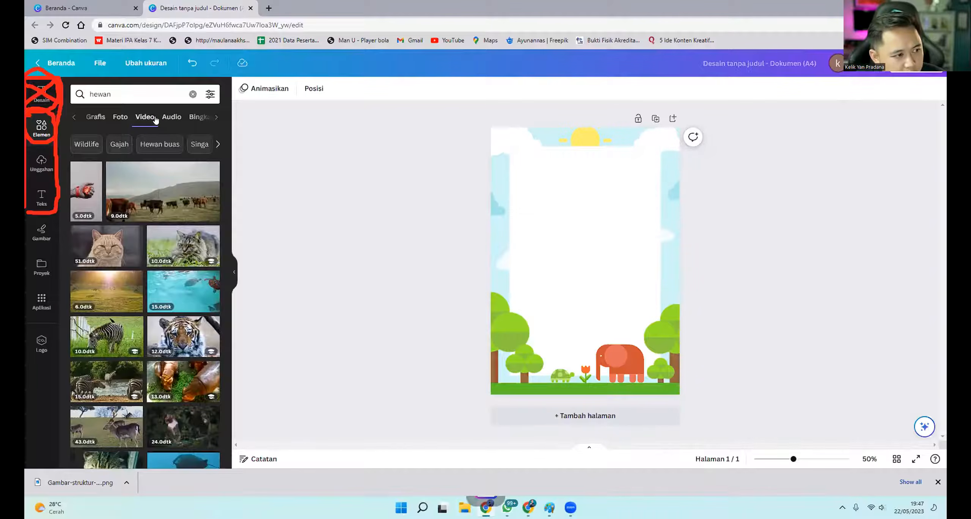
{"action": "left_click", "coordinate": [173, 119]}
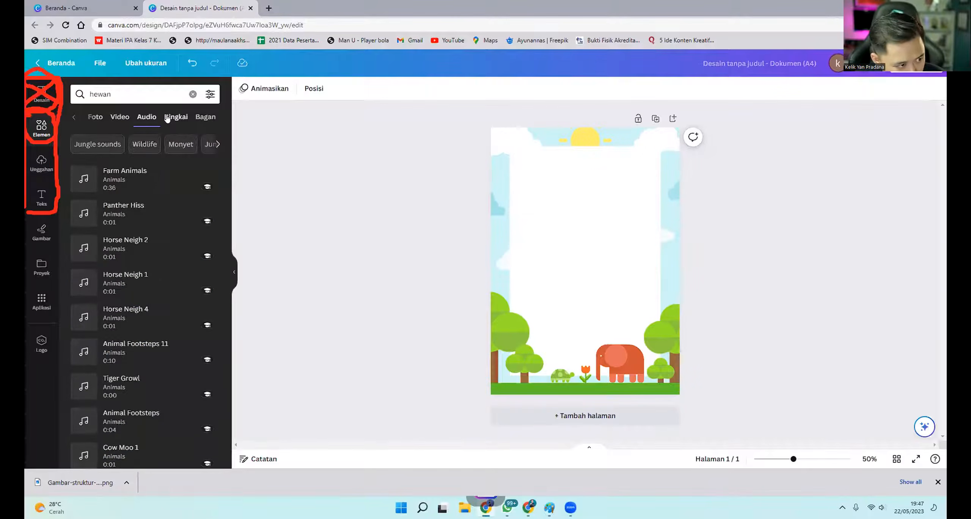
{"action": "left_click", "coordinate": [172, 118]}
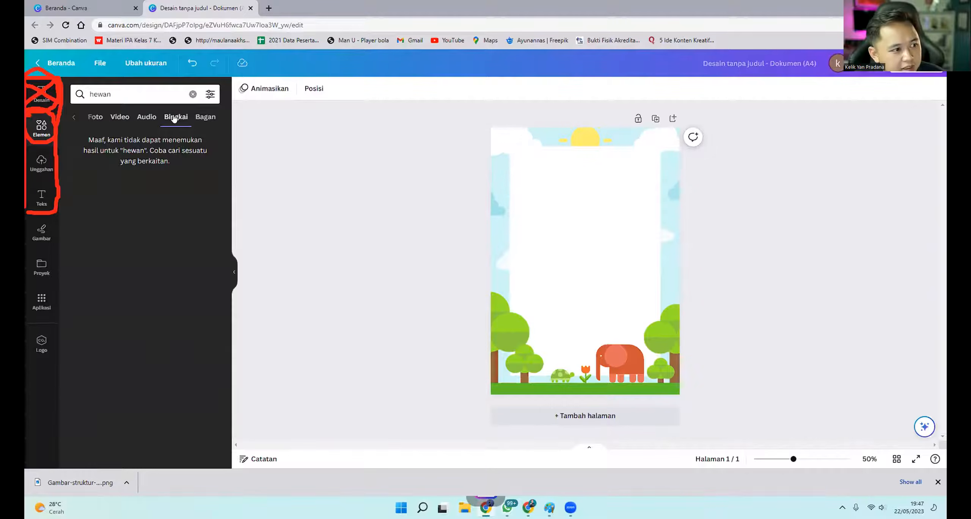
{"action": "left_click", "coordinate": [200, 118]}
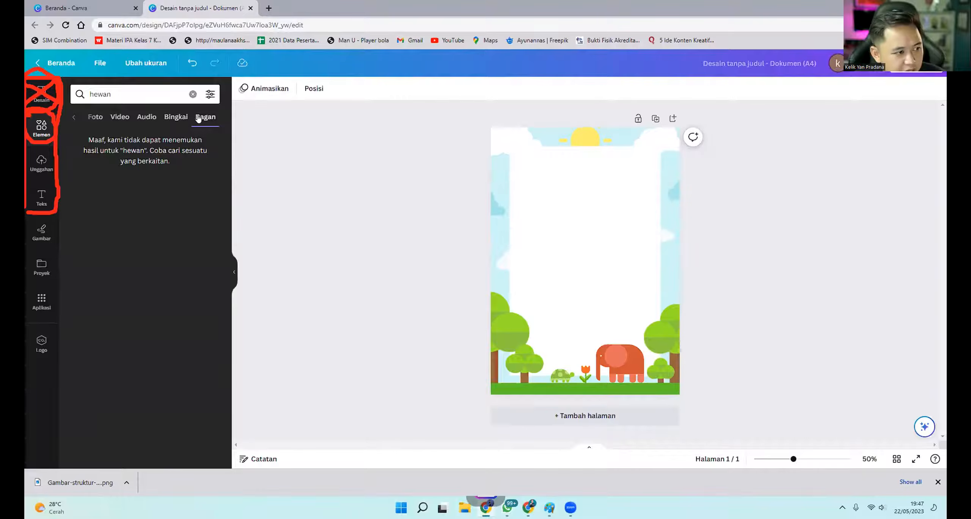
{"action": "left_click", "coordinate": [96, 118]}
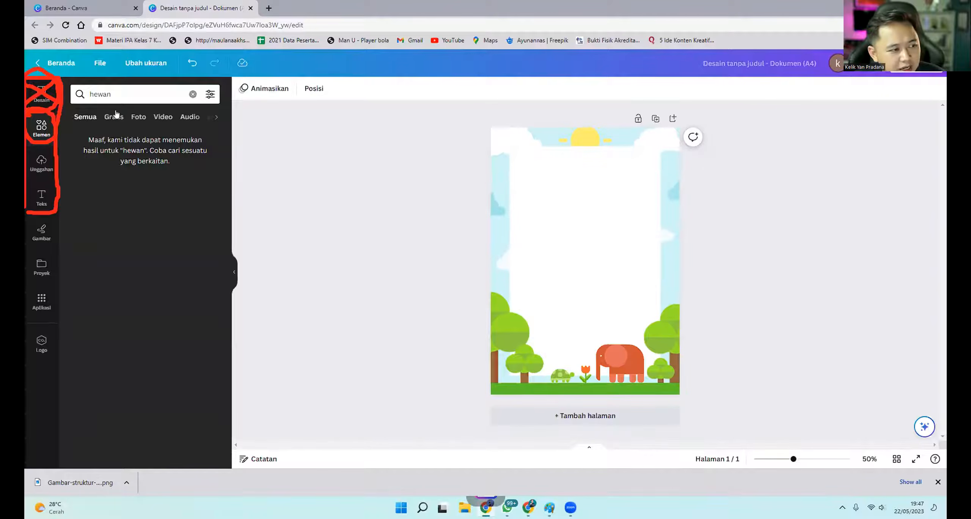
{"action": "left_click", "coordinate": [114, 116]}
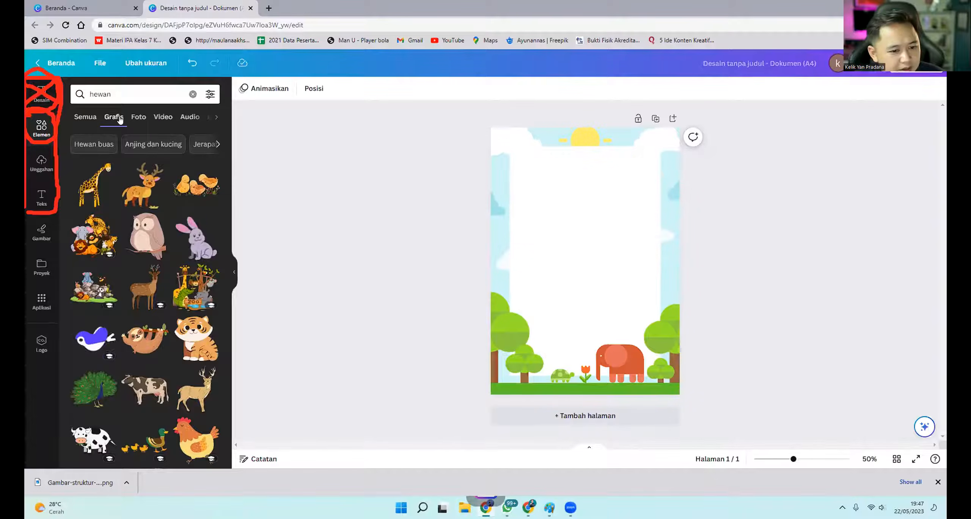
Browse down the animal graphics results and select the orange elephant on the page.
{"action": "scroll", "coordinate": [138, 184], "scroll_direction": "down", "scroll_amount": 7}
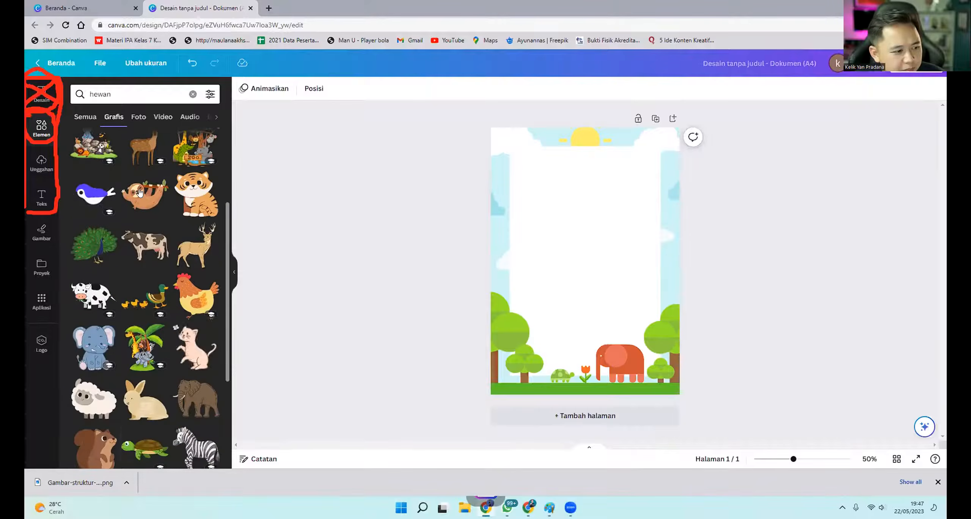
{"action": "scroll", "coordinate": [140, 193], "scroll_direction": "down", "scroll_amount": 2}
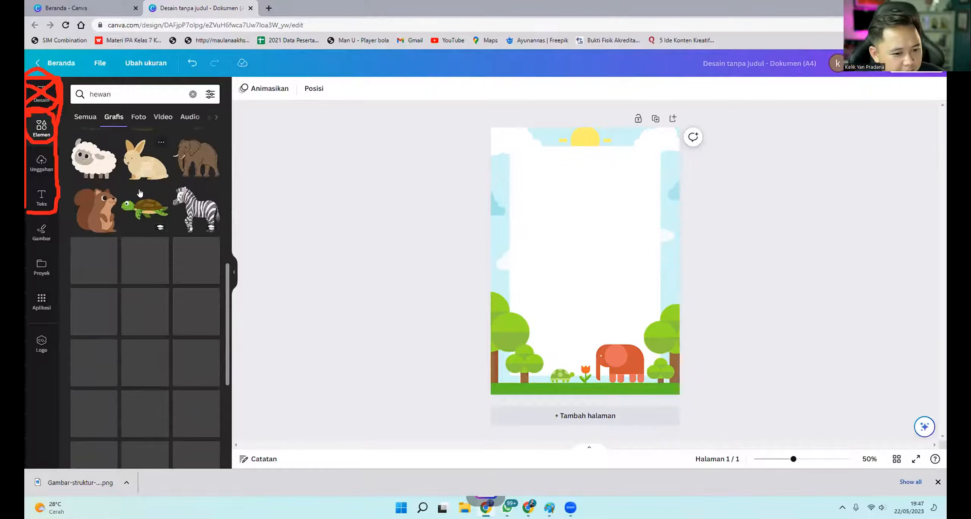
{"action": "scroll", "coordinate": [140, 192], "scroll_direction": "down", "scroll_amount": 2}
{"action": "scroll", "coordinate": [140, 192], "scroll_direction": "down", "scroll_amount": 1}
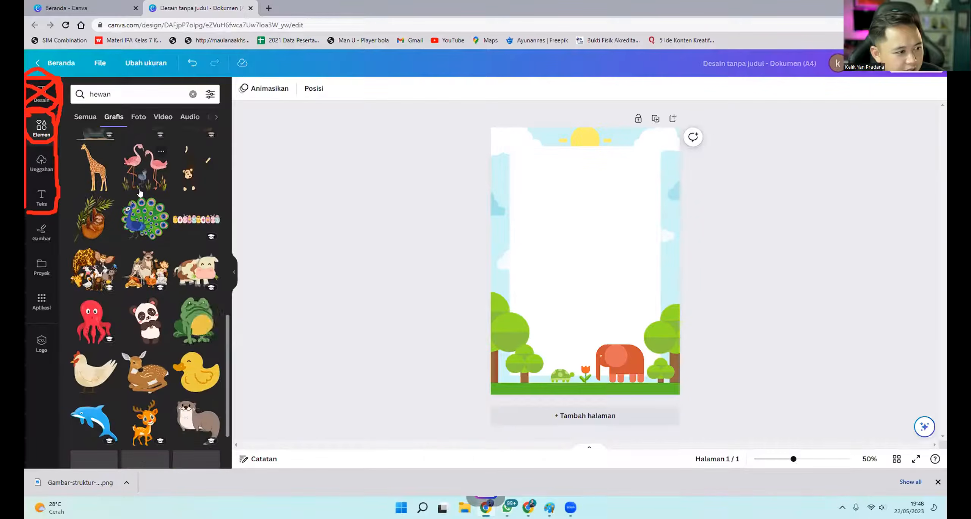
{"action": "scroll", "coordinate": [140, 192], "scroll_direction": "down", "scroll_amount": 2}
{"action": "scroll", "coordinate": [140, 192], "scroll_direction": "down", "scroll_amount": 6}
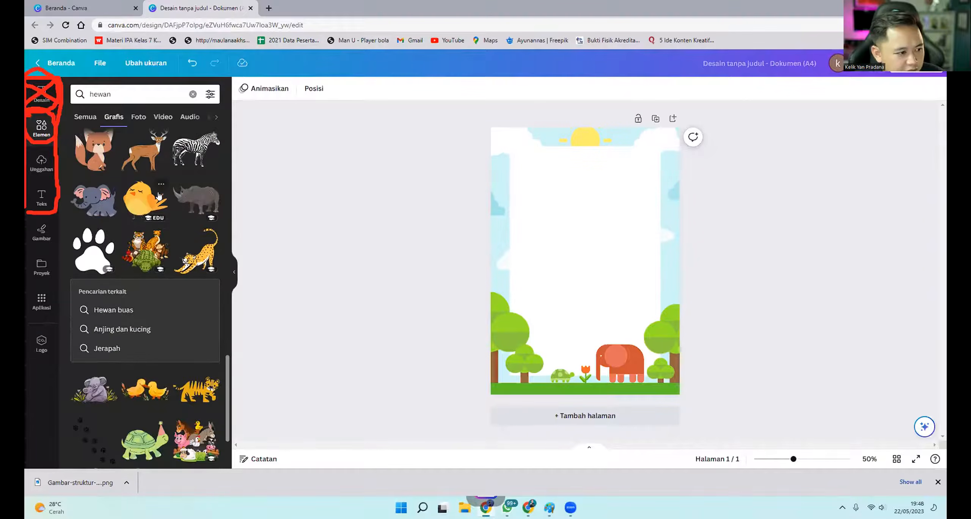
{"action": "scroll", "coordinate": [159, 196], "scroll_direction": "down", "scroll_amount": 5}
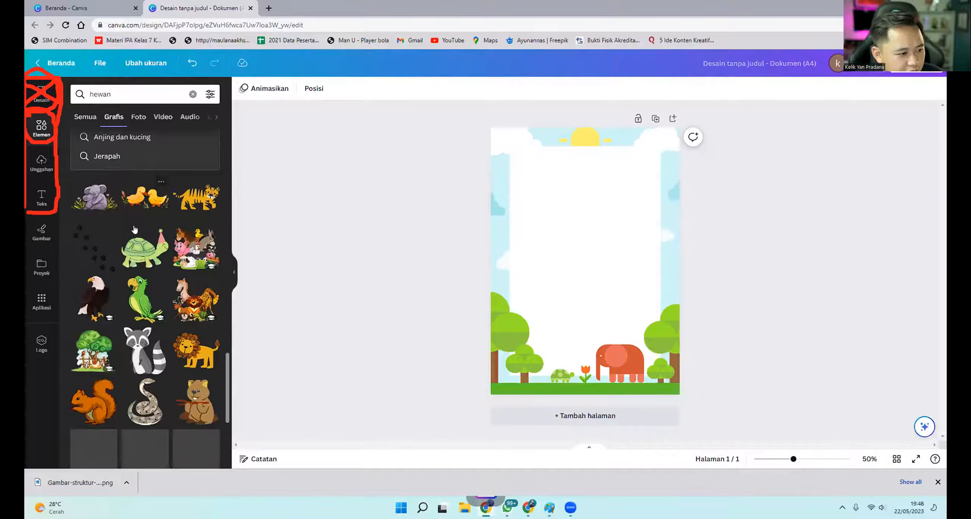
{"action": "scroll", "coordinate": [134, 229], "scroll_direction": "down", "scroll_amount": 5}
{"action": "scroll", "coordinate": [134, 229], "scroll_direction": "down", "scroll_amount": 4}
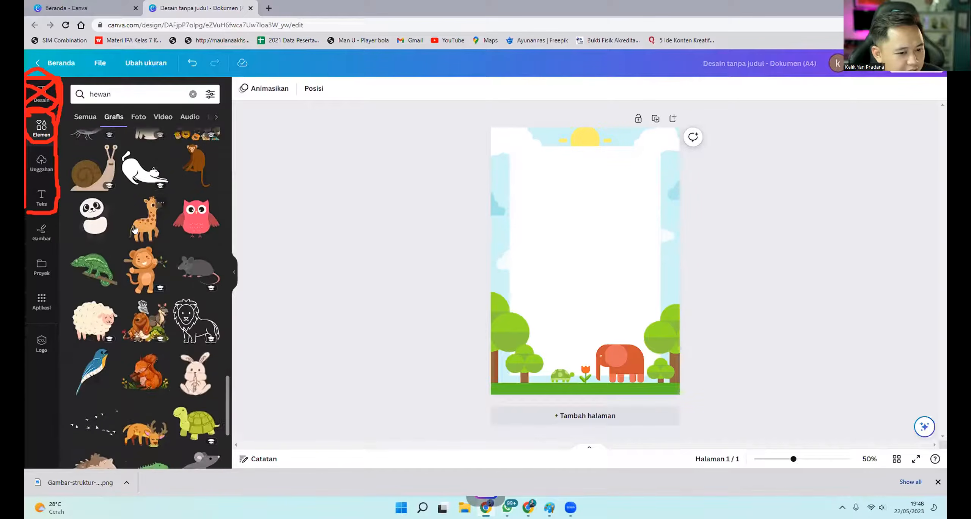
{"action": "scroll", "coordinate": [134, 229], "scroll_direction": "down", "scroll_amount": 5}
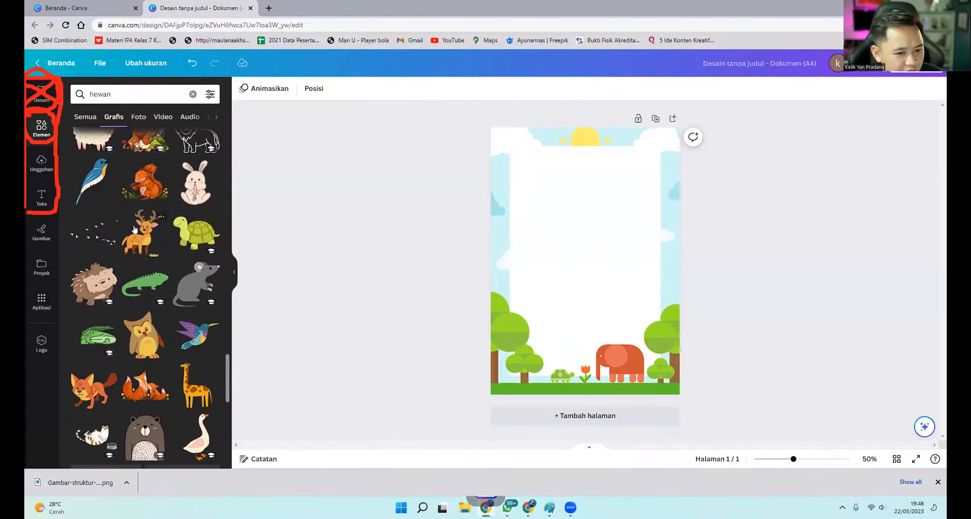
{"action": "scroll", "coordinate": [134, 229], "scroll_direction": "down", "scroll_amount": 3}
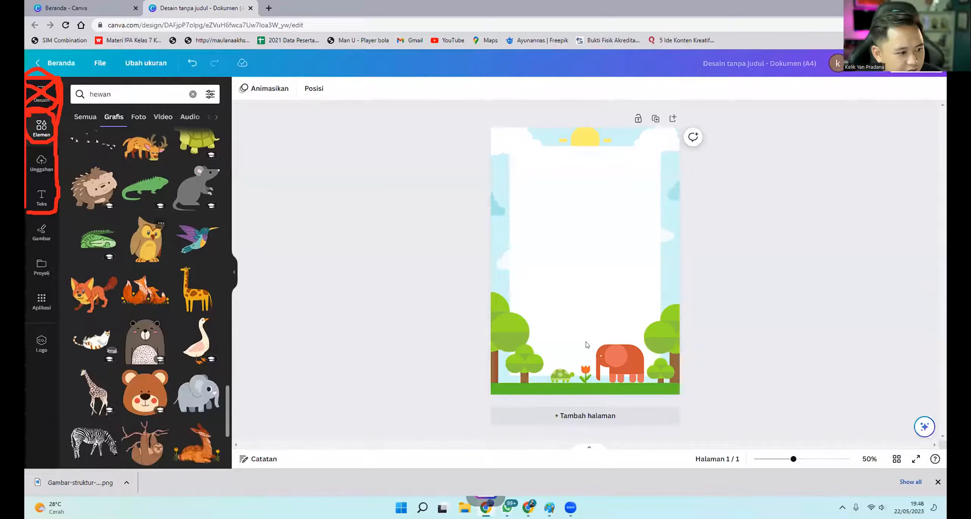
{"action": "left_click", "coordinate": [603, 359]}
Delete the orange elephant and the small turtle and tulip from the page.
{"action": "key", "text": "Delete"}
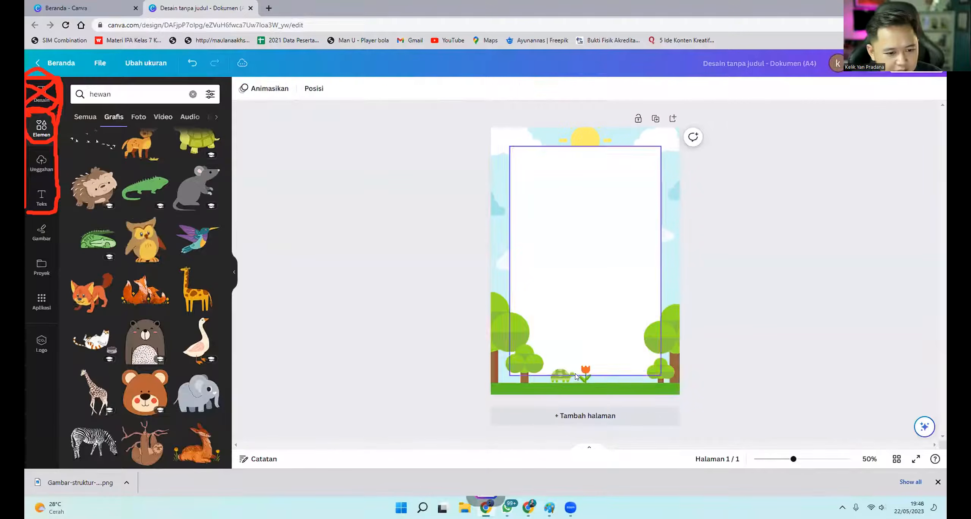
{"action": "left_click", "coordinate": [566, 374]}
{"action": "key", "text": "Delete"}
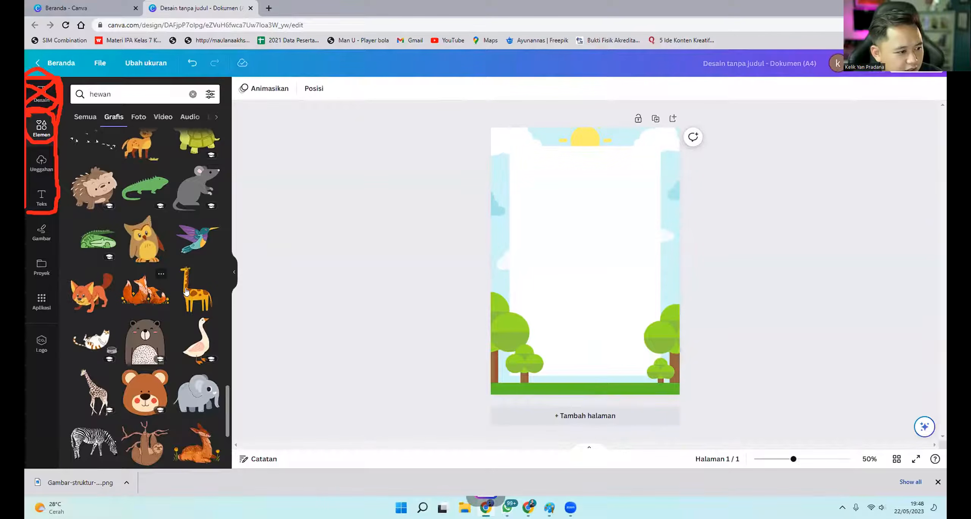
Add the cartoon giraffe at the page bottom and shrink it onto the grass.
{"action": "left_click_drag", "start_coordinate": [587, 272], "coordinate": [589, 345]}
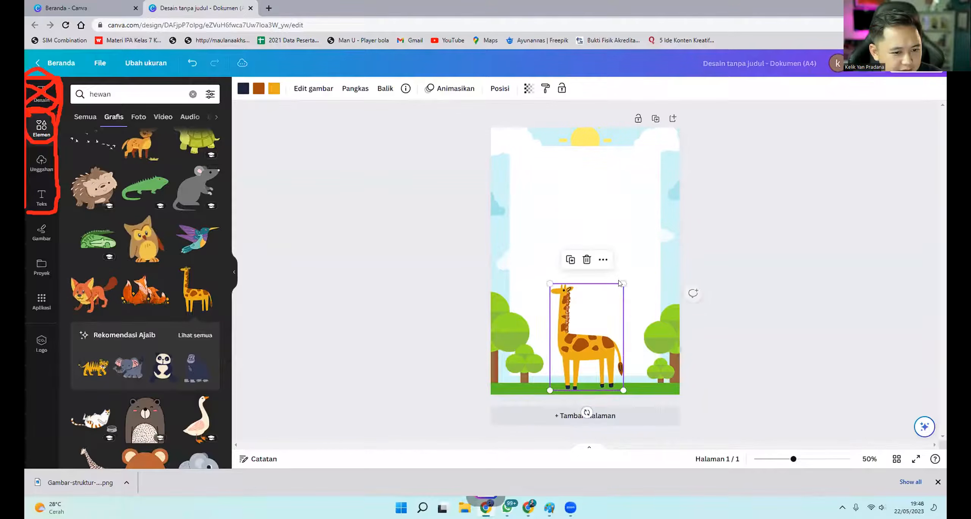
{"action": "left_click_drag", "start_coordinate": [600, 308], "coordinate": [561, 356]}
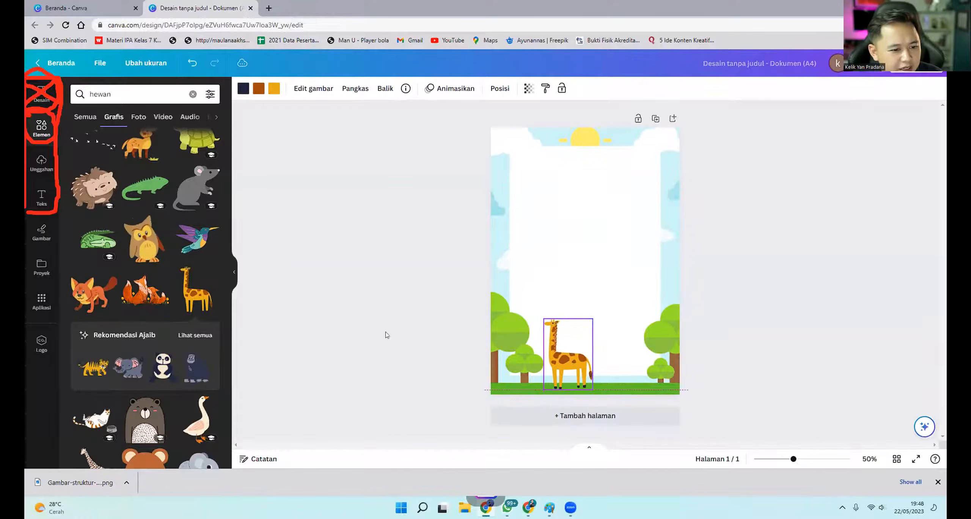
{"action": "left_click", "coordinate": [356, 341]}
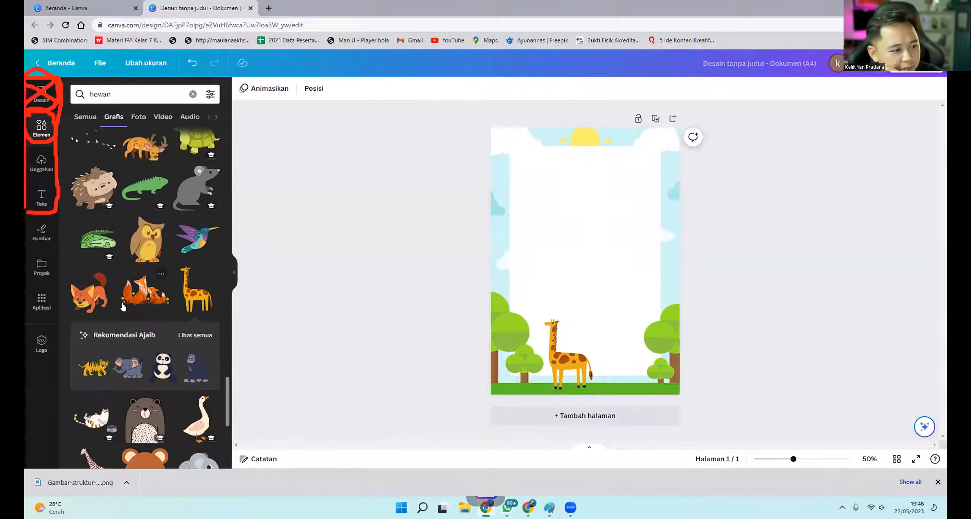
Browse further down the graphics results and select the search term to replace it.
{"action": "scroll", "coordinate": [125, 305], "scroll_direction": "down", "scroll_amount": 3}
{"action": "scroll", "coordinate": [126, 306], "scroll_direction": "down", "scroll_amount": 2}
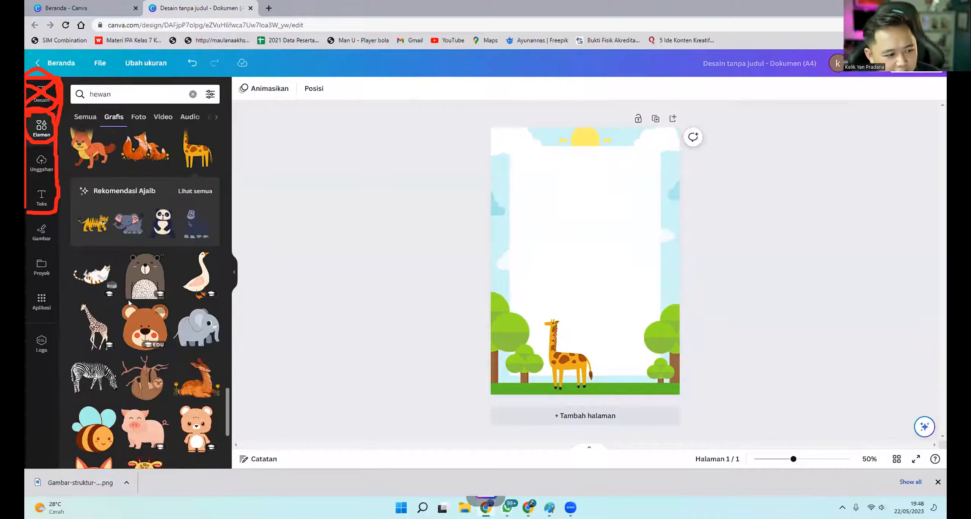
{"action": "scroll", "coordinate": [129, 305], "scroll_direction": "down", "scroll_amount": 2}
{"action": "scroll", "coordinate": [131, 307], "scroll_direction": "down", "scroll_amount": 5}
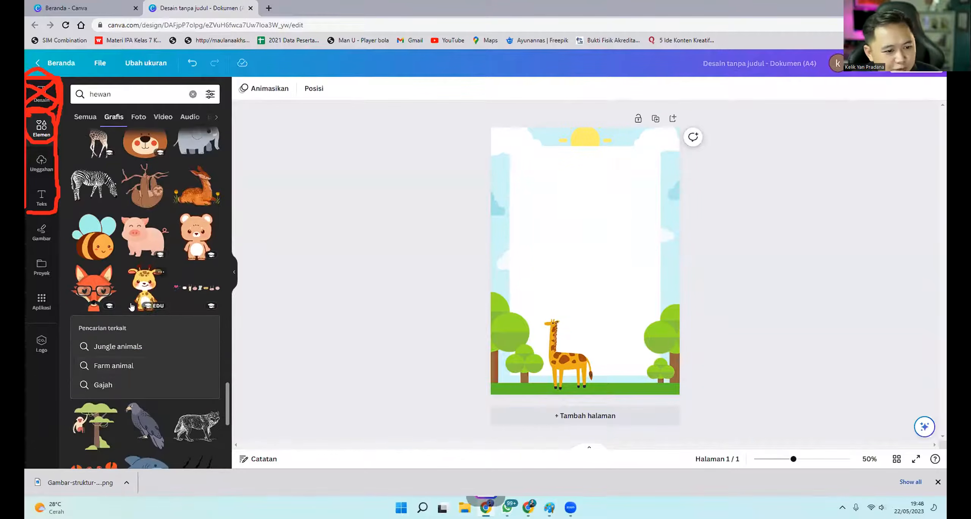
{"action": "scroll", "coordinate": [132, 305], "scroll_direction": "down", "scroll_amount": 2}
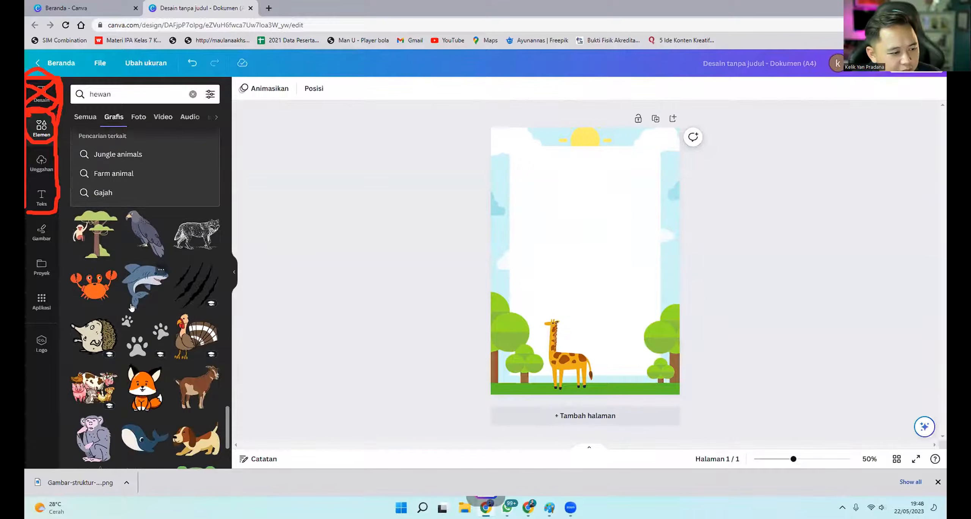
{"action": "scroll", "coordinate": [131, 306], "scroll_direction": "down", "scroll_amount": 2}
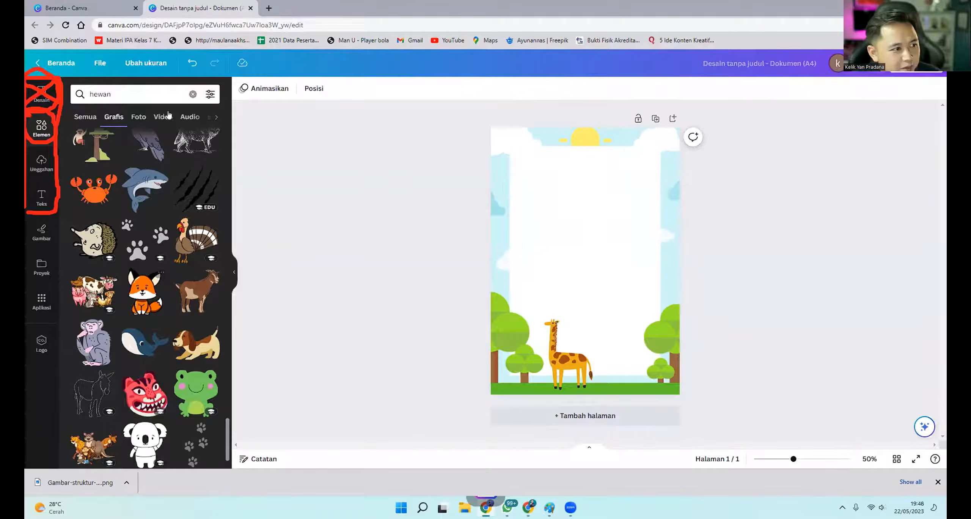
{"action": "left_click_drag", "start_coordinate": [146, 97], "coordinate": [90, 91]}
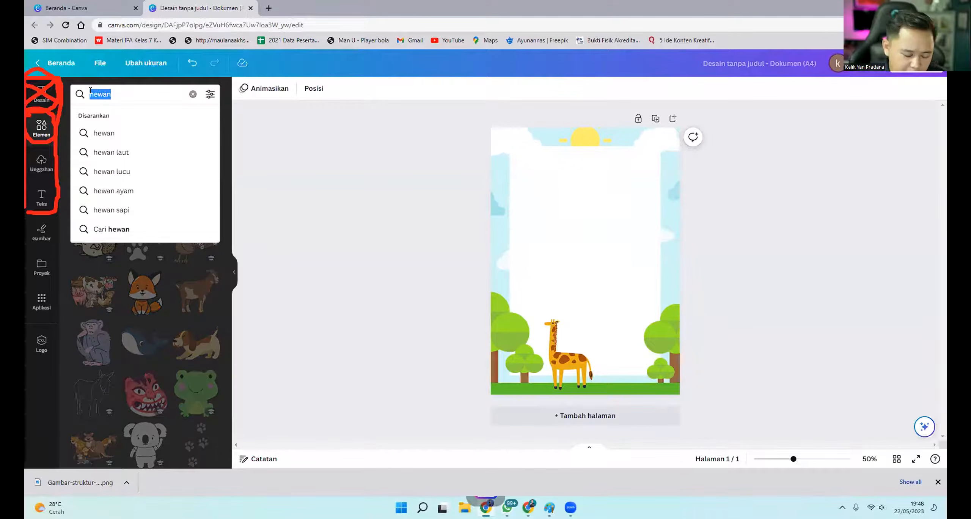
Search graphics for 'burung' and place a small yellow bird above the trees.
{"action": "type", "text": "burung"}
{"action": "key", "text": "Return"}
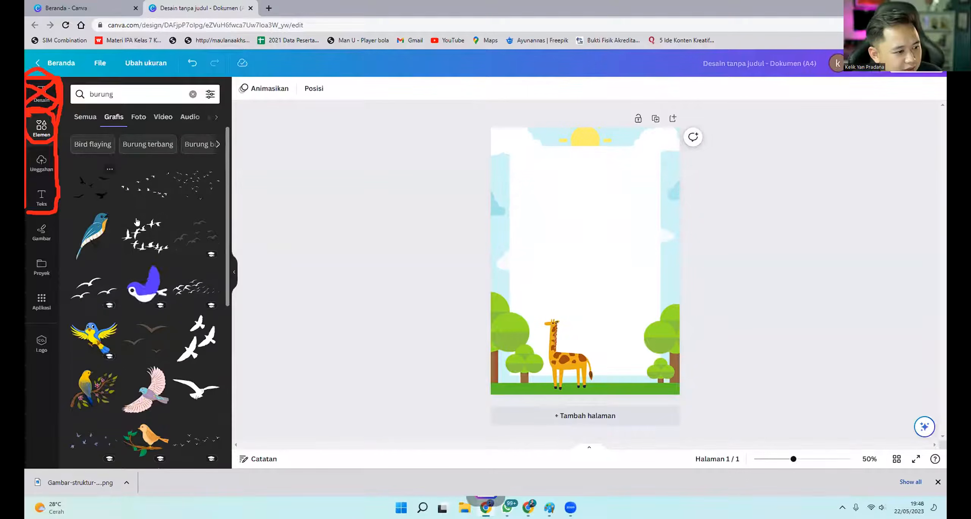
{"action": "scroll", "coordinate": [162, 305], "scroll_direction": "down", "scroll_amount": 3}
{"action": "scroll", "coordinate": [161, 305], "scroll_direction": "down", "scroll_amount": 2}
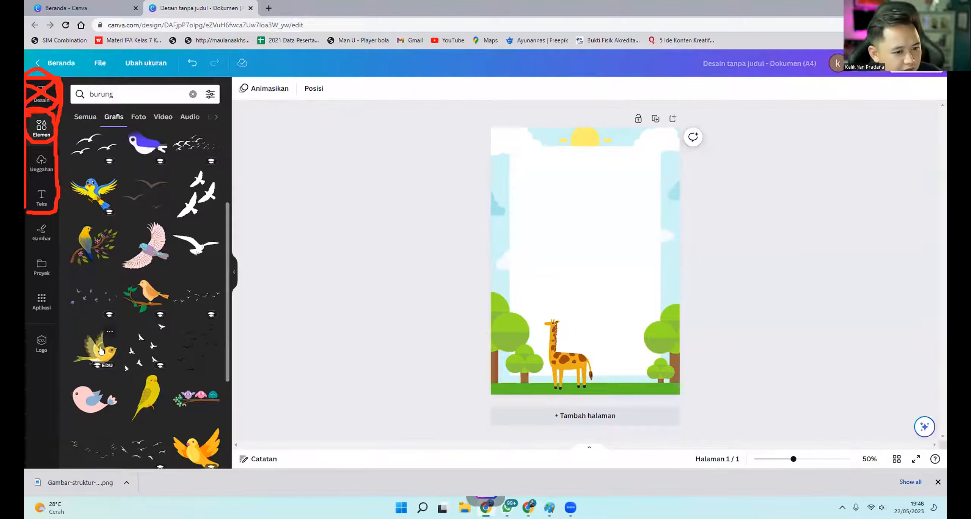
{"action": "left_click", "coordinate": [106, 344]}
{"action": "left_click_drag", "start_coordinate": [622, 232], "coordinate": [447, 284]}
{"action": "left_click", "coordinate": [411, 287]}
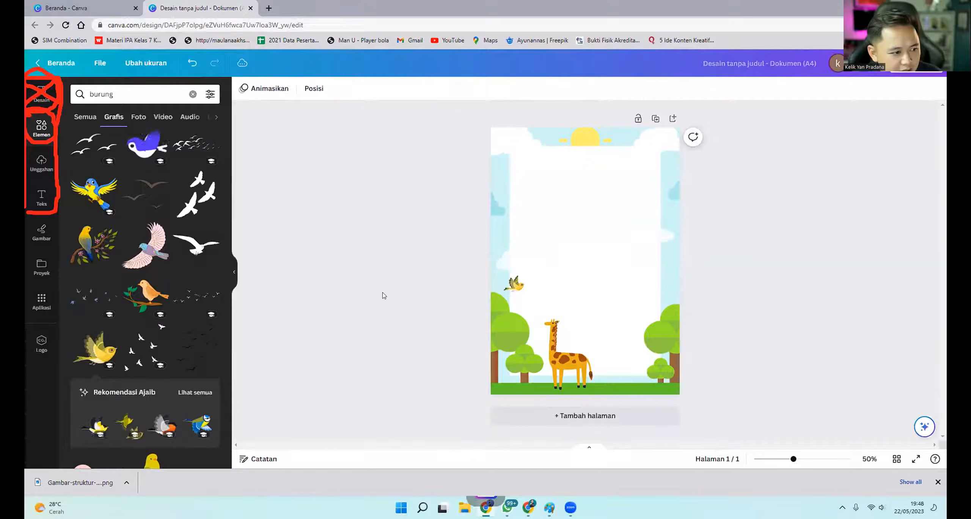
{"action": "scroll", "coordinate": [124, 297], "scroll_direction": "down", "scroll_amount": 7}
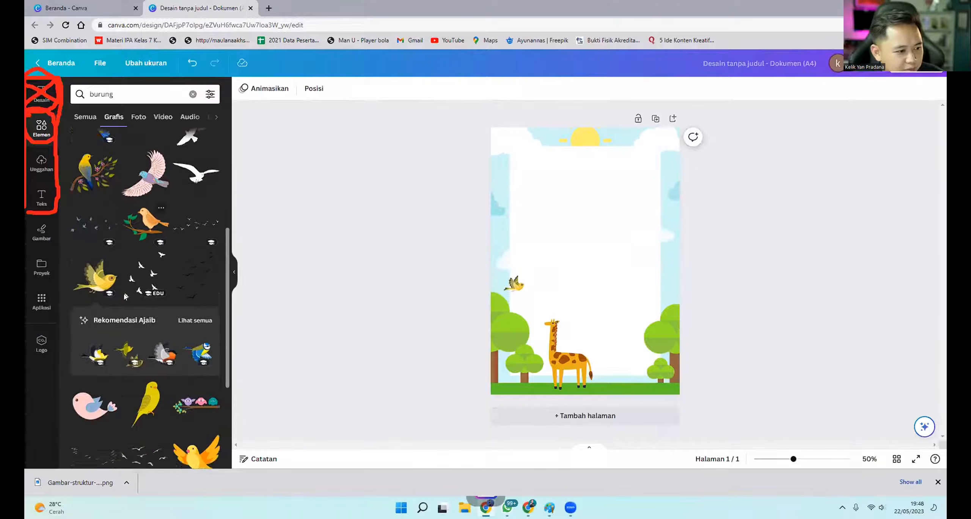
{"action": "scroll", "coordinate": [124, 297], "scroll_direction": "down", "scroll_amount": 1}
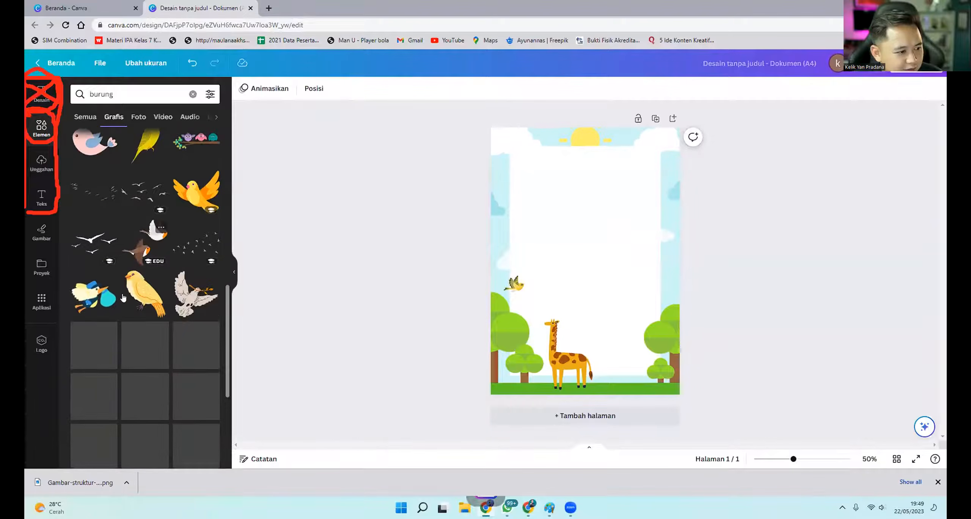
{"action": "scroll", "coordinate": [129, 299], "scroll_direction": "down", "scroll_amount": 1}
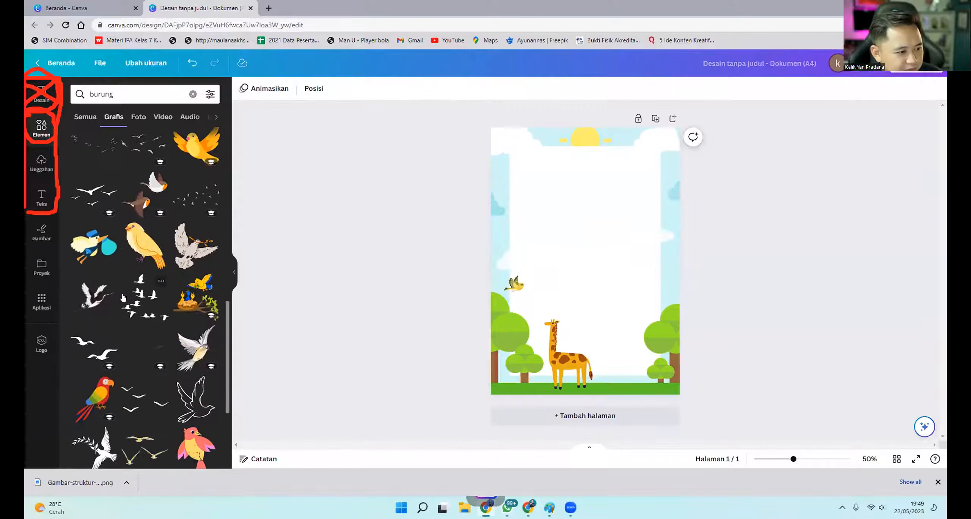
Add the flock-of-birds graphic, recolour it grey and move it to the top-right corner.
{"action": "left_click", "coordinate": [151, 299]}
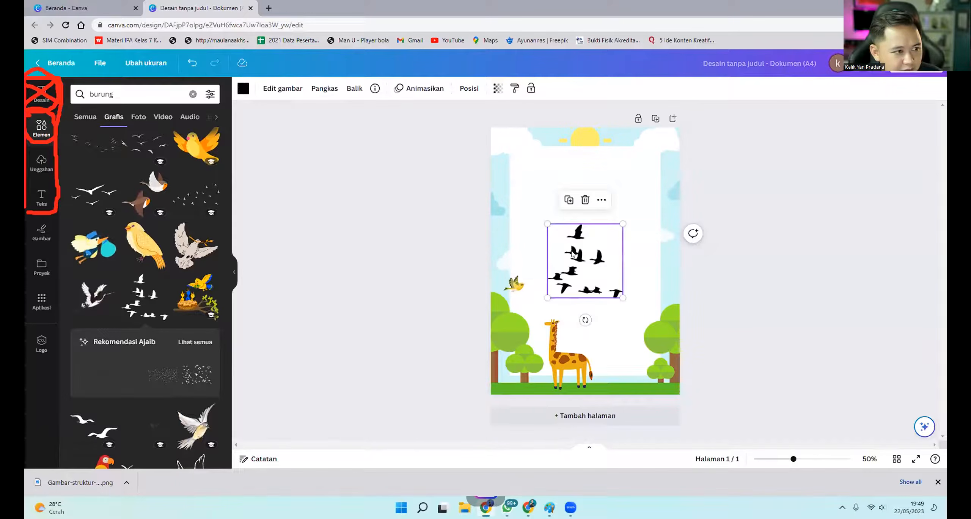
{"action": "left_click", "coordinate": [243, 90]}
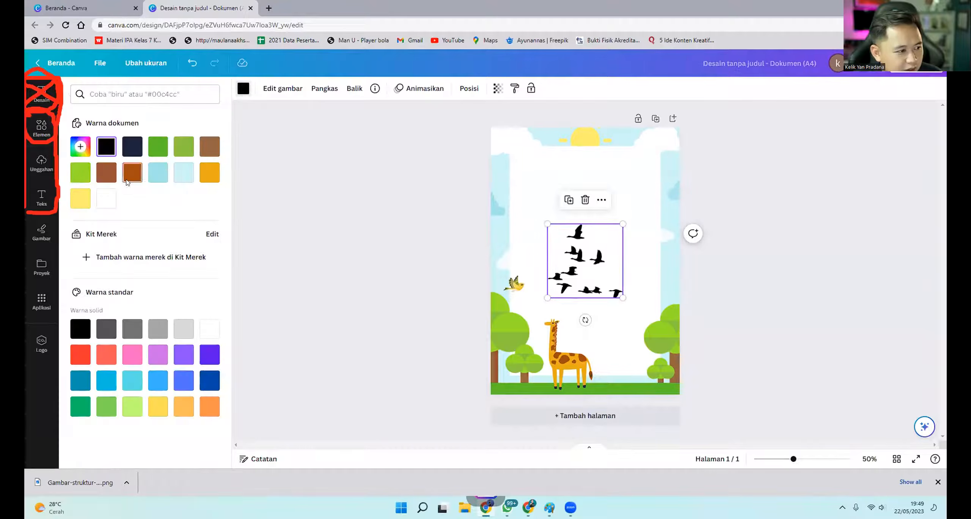
{"action": "left_click", "coordinate": [108, 198]}
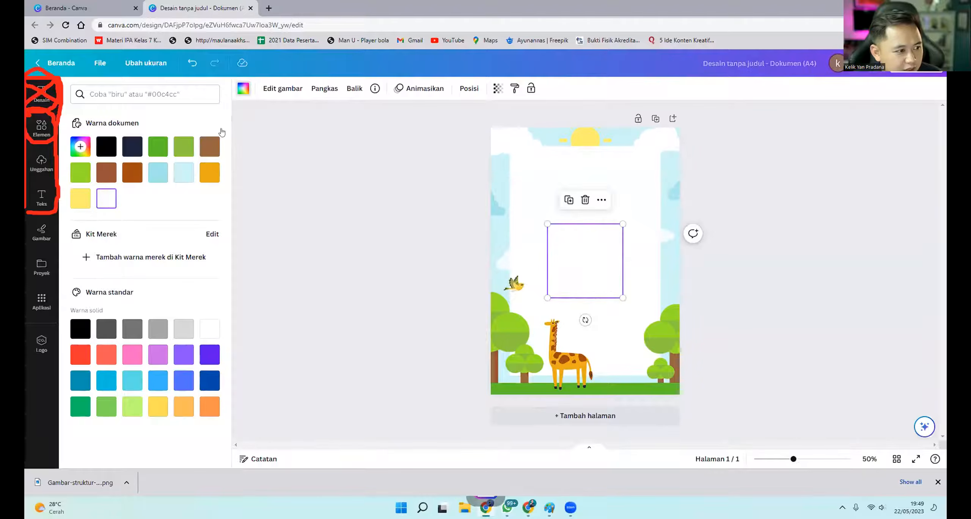
{"action": "left_click", "coordinate": [159, 330]}
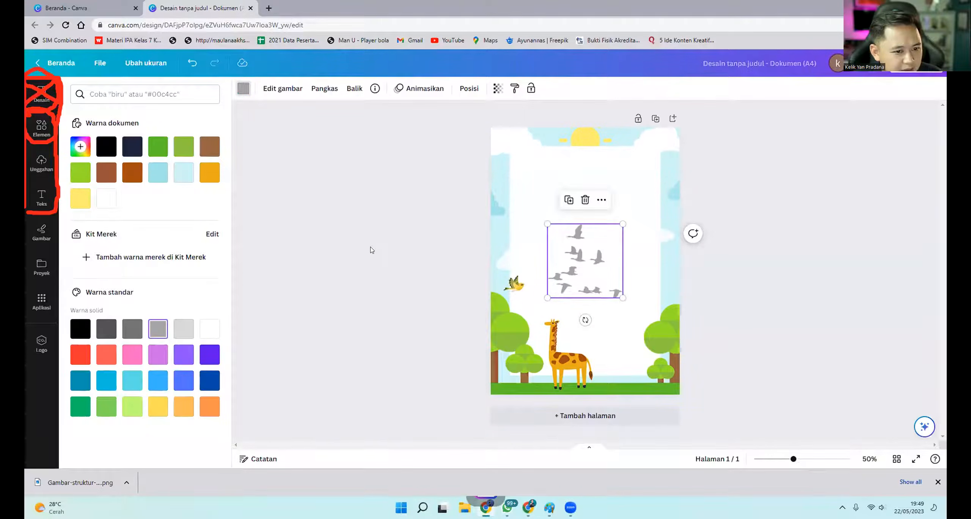
{"action": "left_click", "coordinate": [370, 249]}
{"action": "left_click_drag", "start_coordinate": [591, 256], "coordinate": [669, 162]}
{"action": "left_click", "coordinate": [755, 227]}
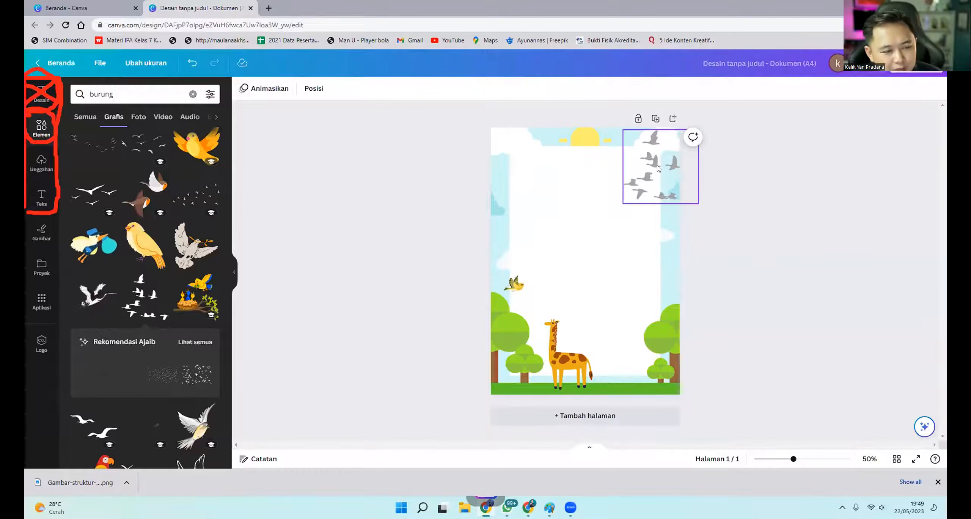
Search elements for 'bingkai' and place a circle frame in the page centre above the giraffe.
{"action": "left_click", "coordinate": [192, 94]}
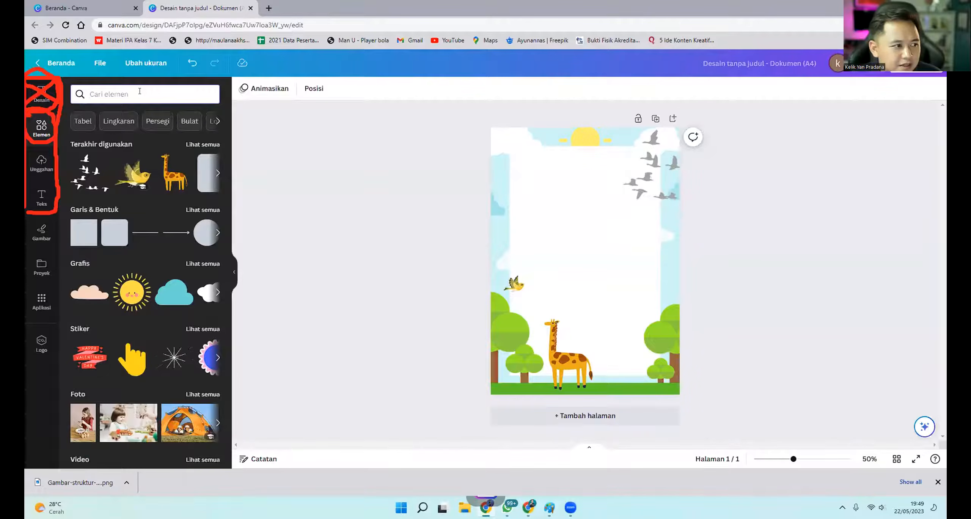
{"action": "type", "text": "bingkai"}
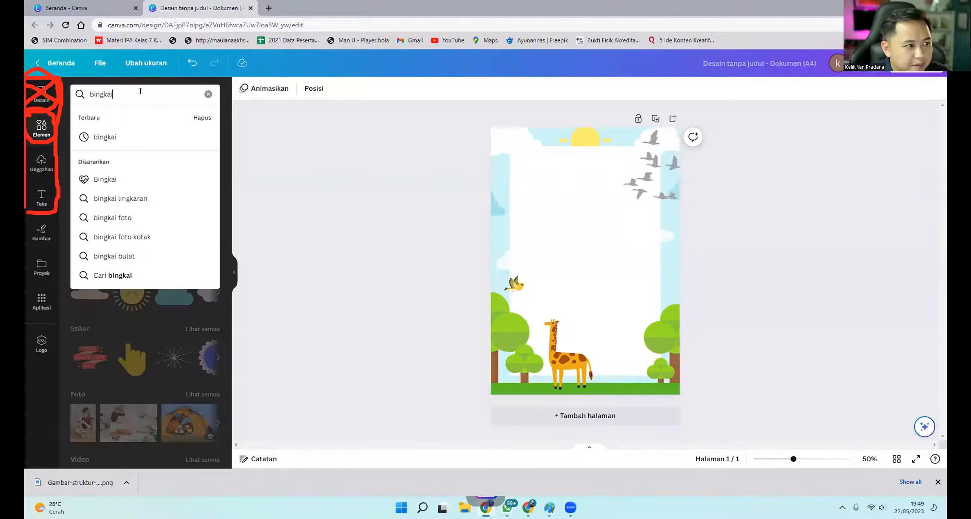
{"action": "key", "text": "Return"}
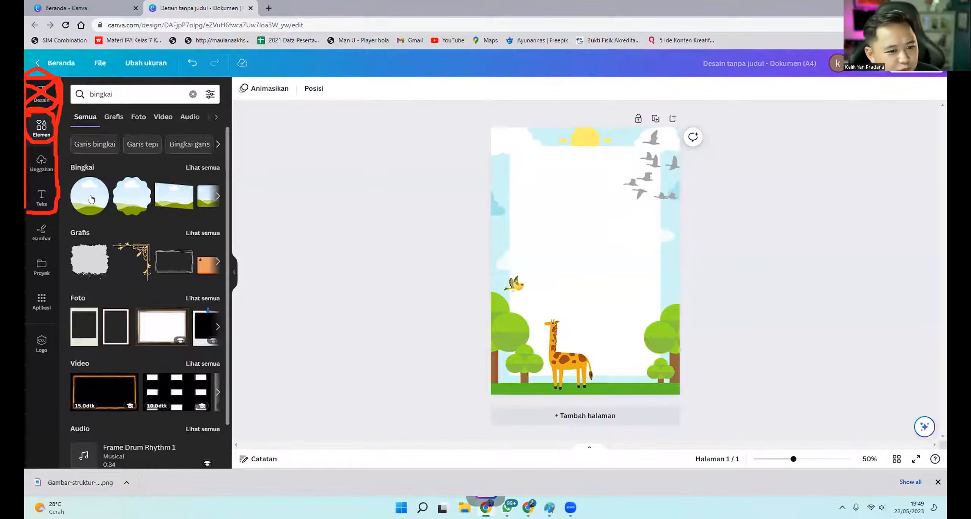
{"action": "left_click", "coordinate": [83, 204]}
{"action": "left_click_drag", "start_coordinate": [575, 246], "coordinate": [574, 247]}
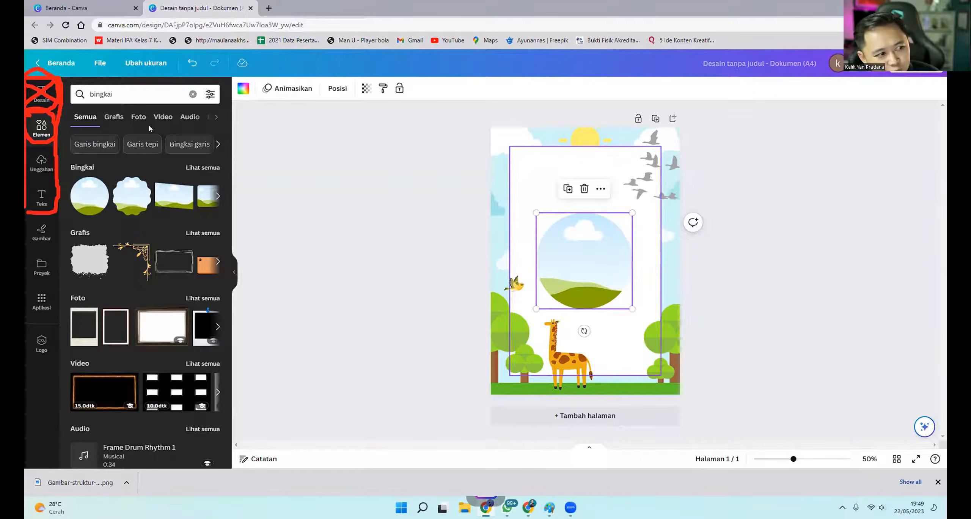
Search 'hewan' photos, try the rabbit photo in the circle frame, then undo and delete it.
{"action": "left_click", "coordinate": [137, 118]}
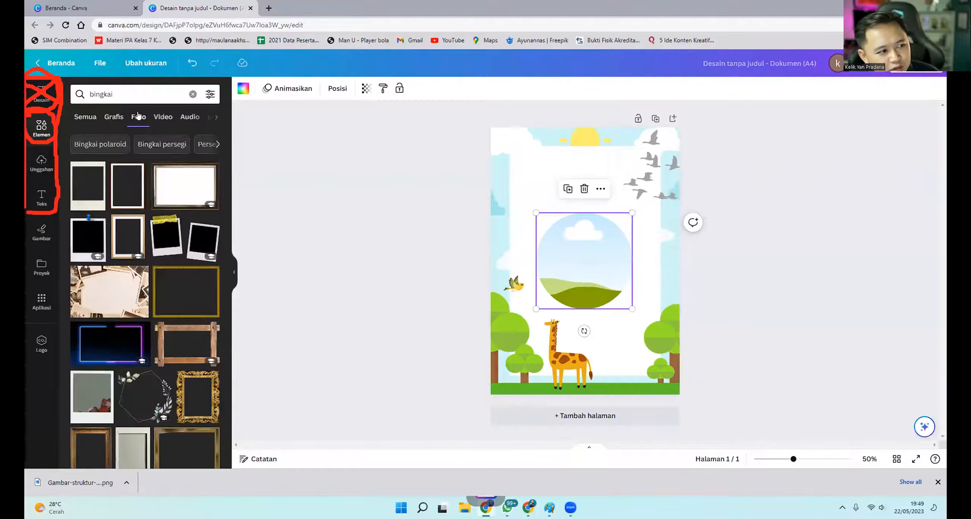
{"action": "left_click", "coordinate": [193, 94]}
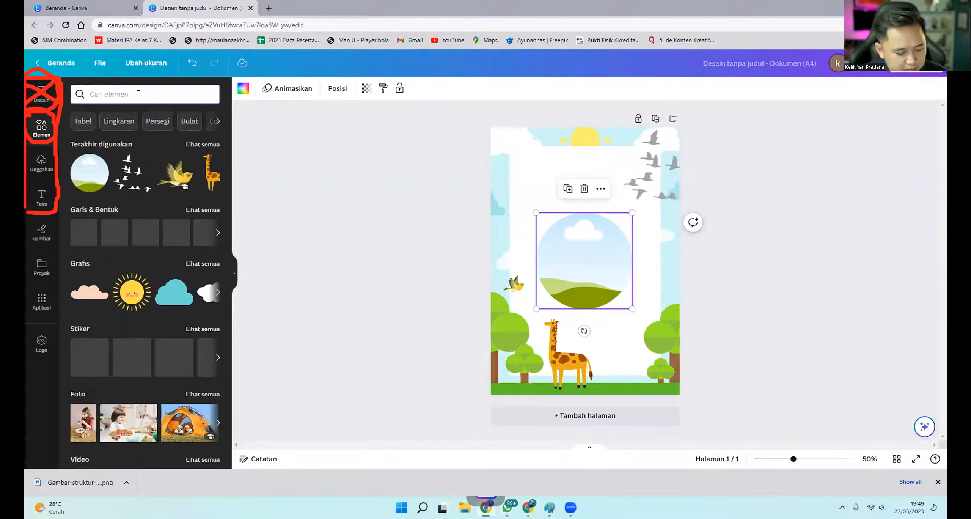
{"action": "type", "text": "hewan"}
{"action": "key", "text": "Return"}
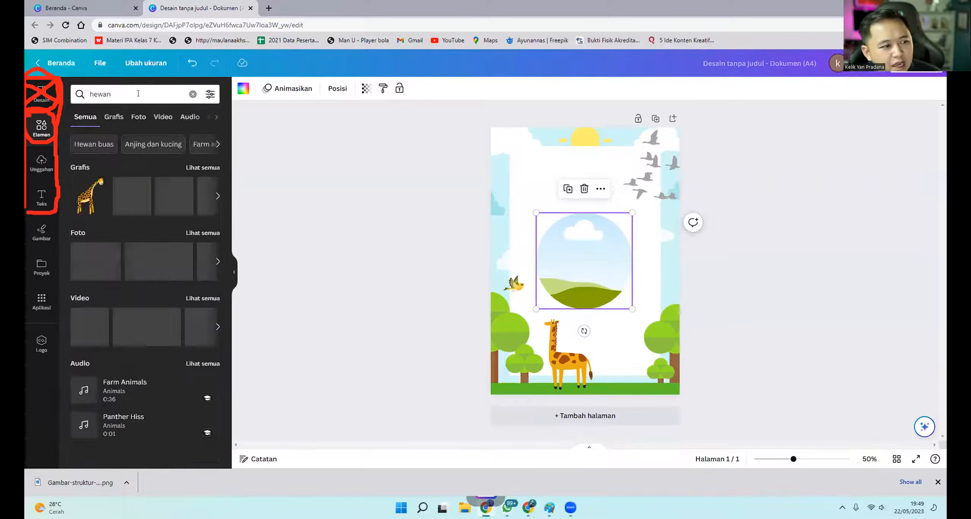
{"action": "left_click", "coordinate": [198, 231]}
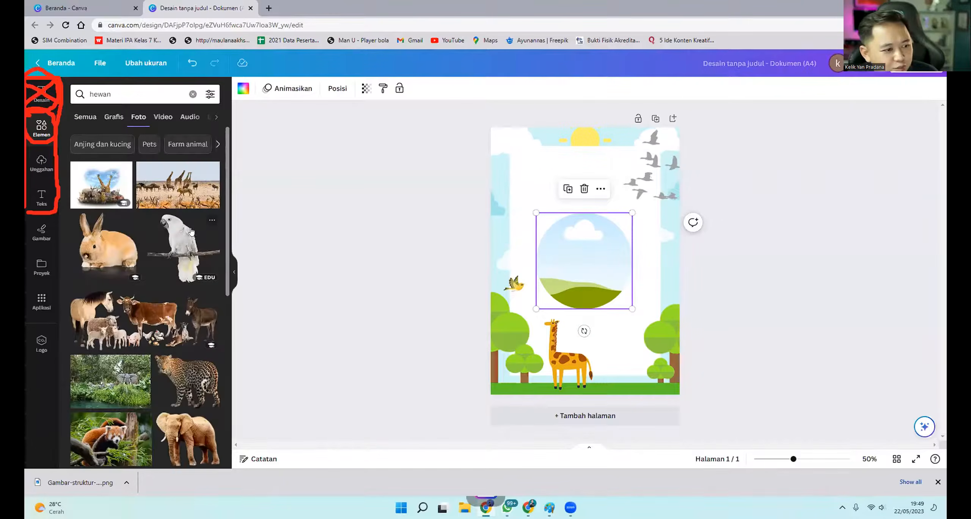
{"action": "scroll", "coordinate": [176, 252], "scroll_direction": "down", "scroll_amount": 3}
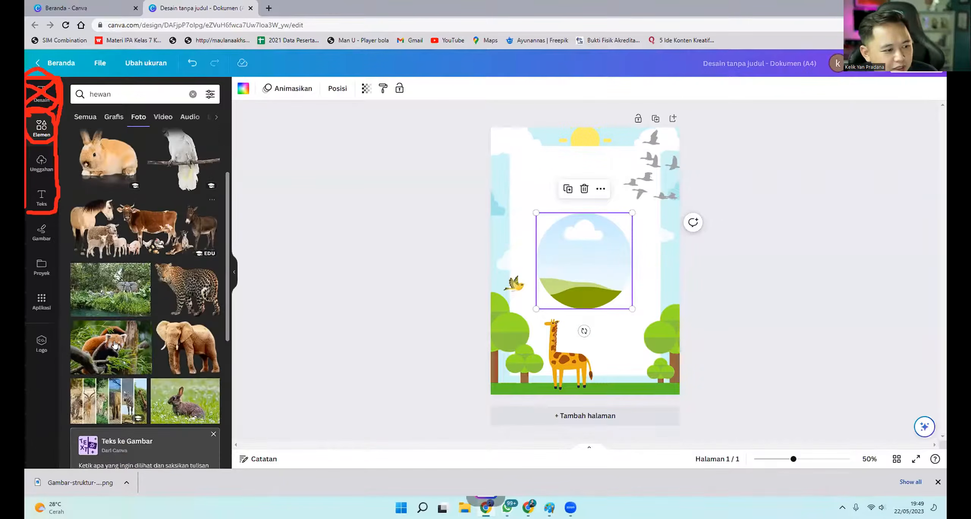
{"action": "left_click", "coordinate": [181, 405]}
{"action": "left_click_drag", "start_coordinate": [636, 304], "coordinate": [609, 259]}
{"action": "left_click", "coordinate": [735, 327]}
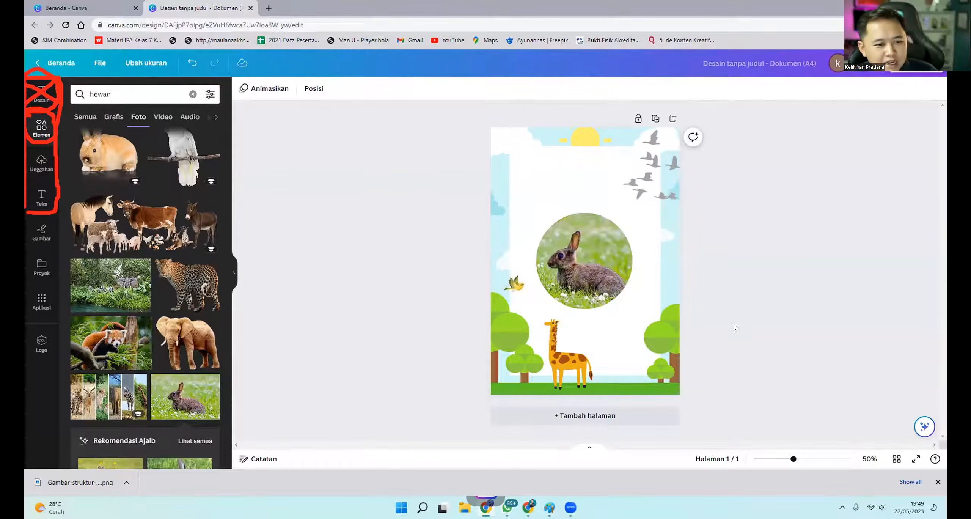
{"action": "key", "text": "ctrl+z"}
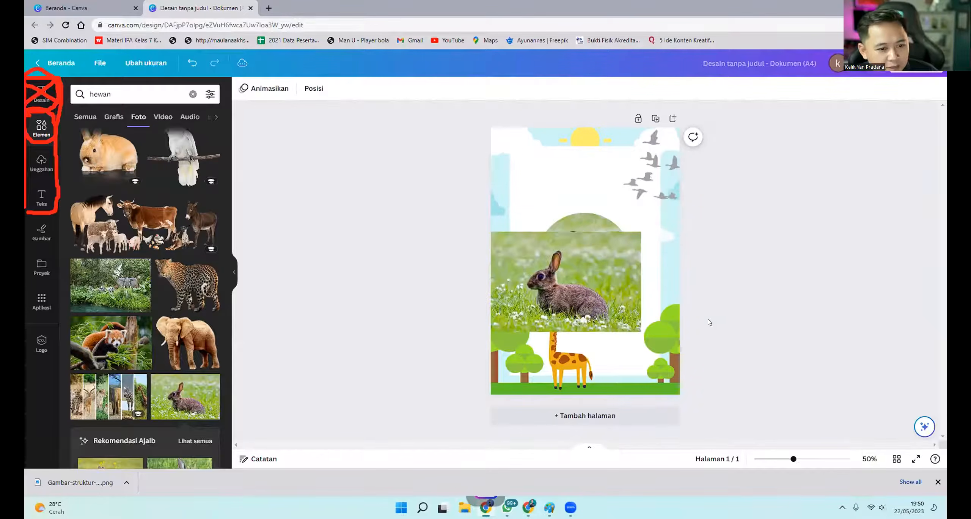
{"action": "left_click", "coordinate": [585, 258]}
{"action": "key", "text": "Delete"}
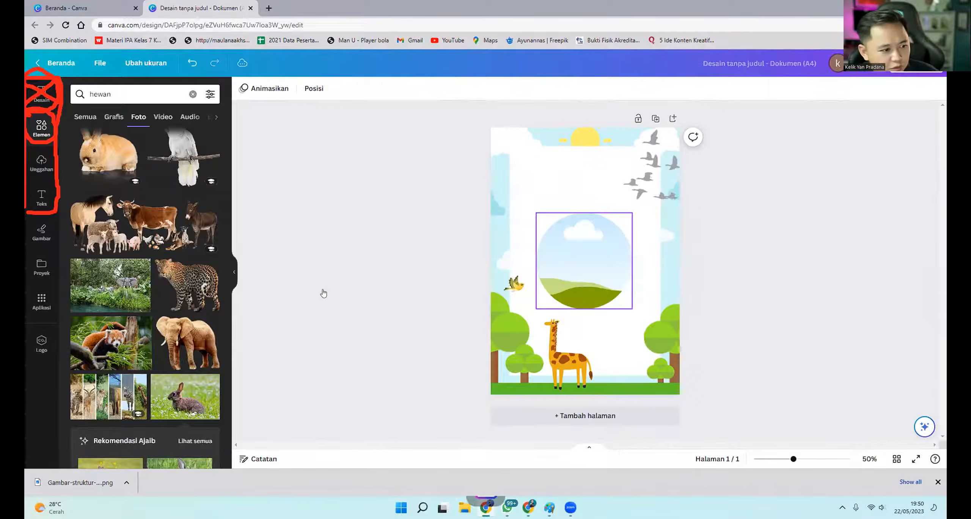
Try the animal-strip collage in the frame, then delete it and the frame, and show uploads.
{"action": "left_click", "coordinate": [109, 299]}
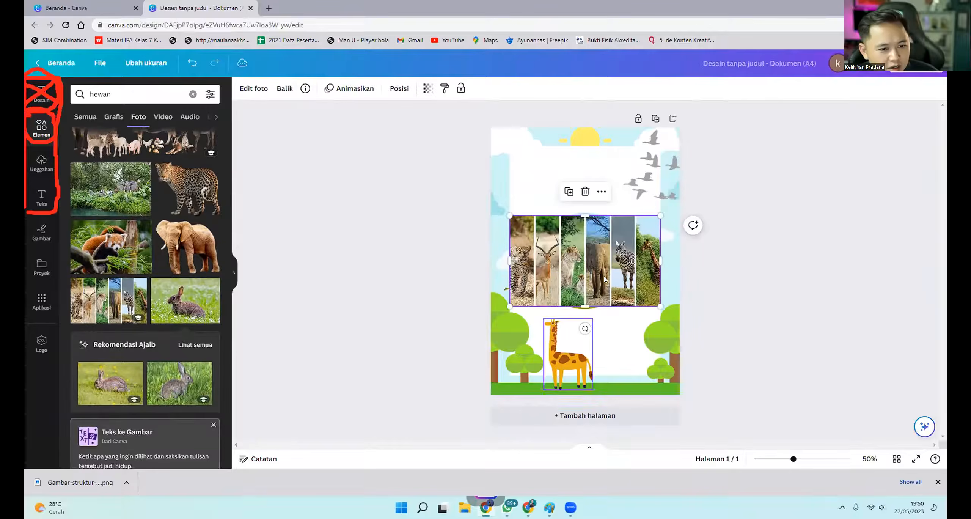
{"action": "left_click_drag", "start_coordinate": [607, 236], "coordinate": [622, 261]}
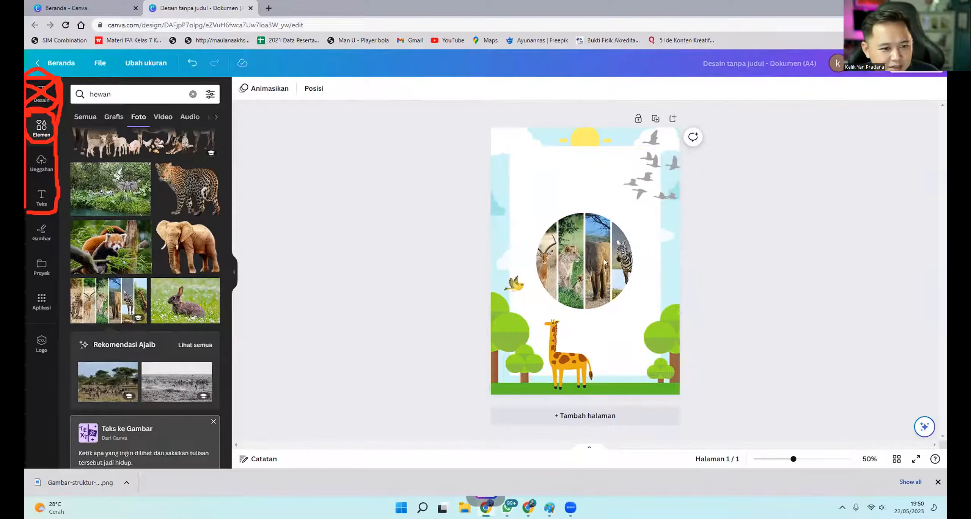
{"action": "mouse_move", "coordinate": [592, 255]}
{"action": "left_mouse_down"}
{"action": "mouse_move", "coordinate": [592, 245]}
{"action": "mouse_move", "coordinate": [594, 256]}
{"action": "left_mouse_up"}
{"action": "key", "text": "Delete"}
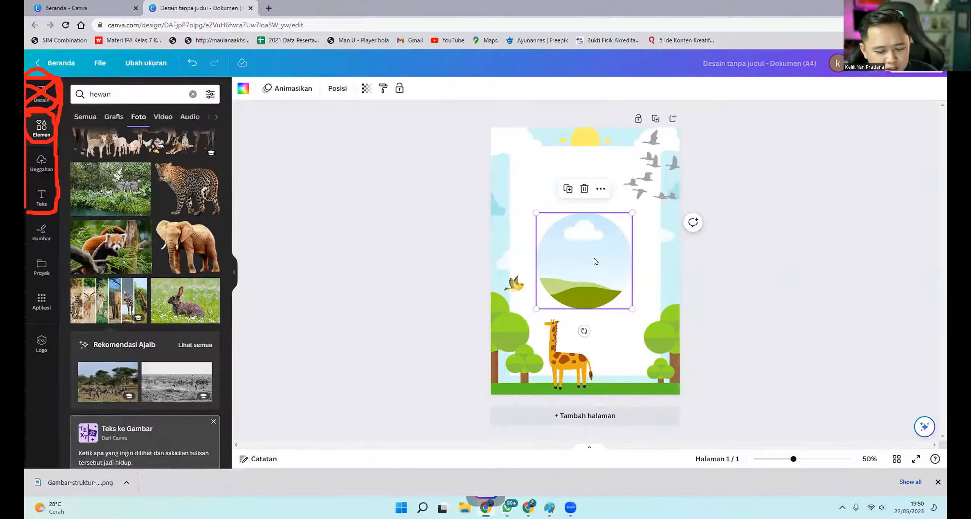
{"action": "key", "text": "Delete"}
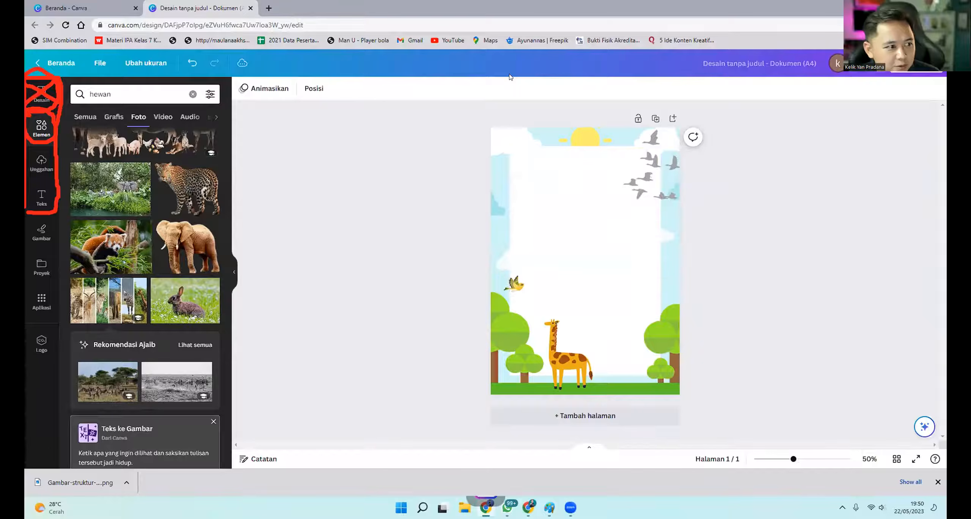
{"action": "mouse_move", "coordinate": [30, 131]}
{"action": "left_mouse_down"}
{"action": "mouse_move", "coordinate": [49, 145]}
{"action": "mouse_move", "coordinate": [53, 110]}
{"action": "left_mouse_up"}
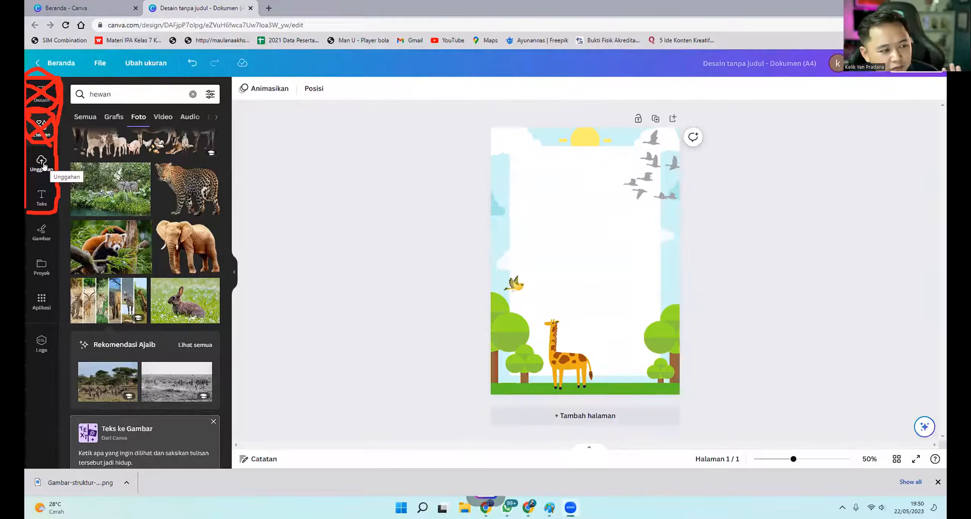
{"action": "left_click", "coordinate": [42, 162]}
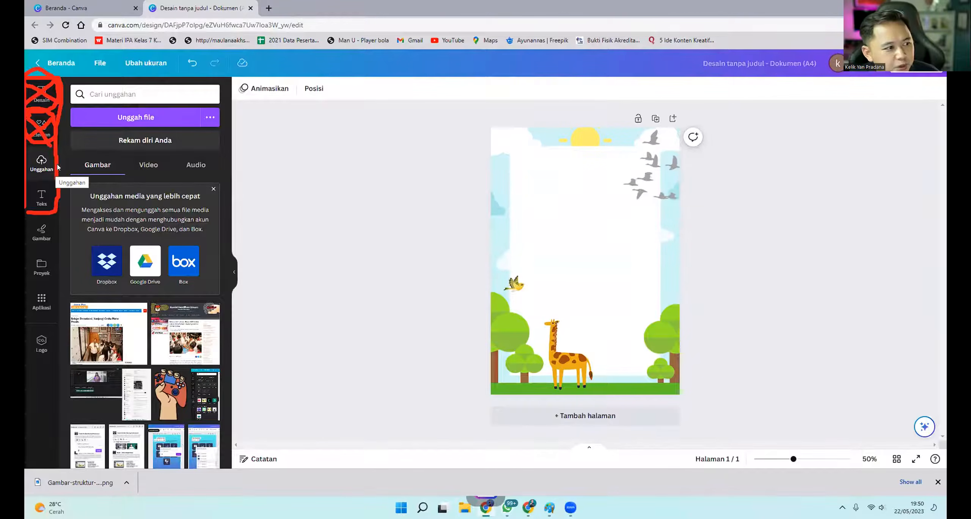
Upload the BPTIK DIKBUD group illustration image from the Downloads folder.
{"action": "left_click", "coordinate": [116, 118]}
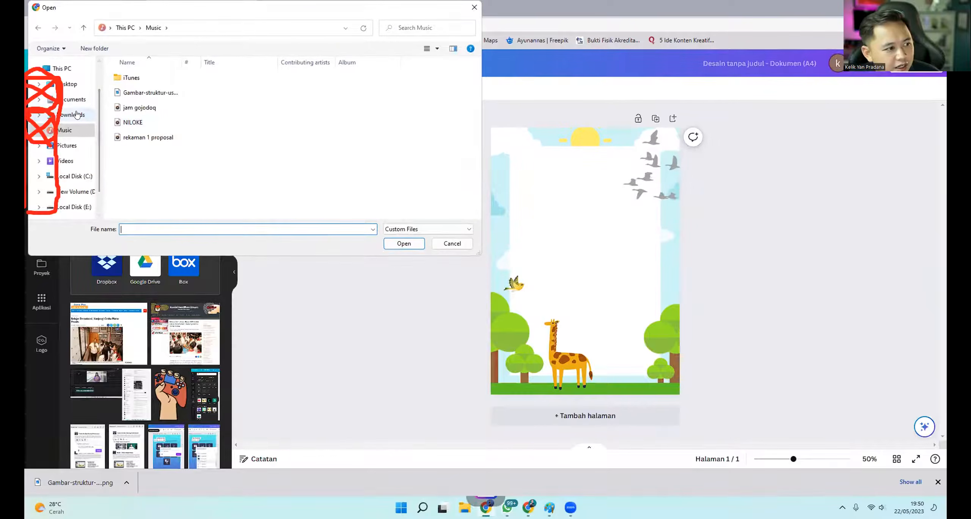
{"action": "left_click", "coordinate": [77, 115]}
{"action": "scroll", "coordinate": [258, 159], "scroll_direction": "down", "scroll_amount": 5}
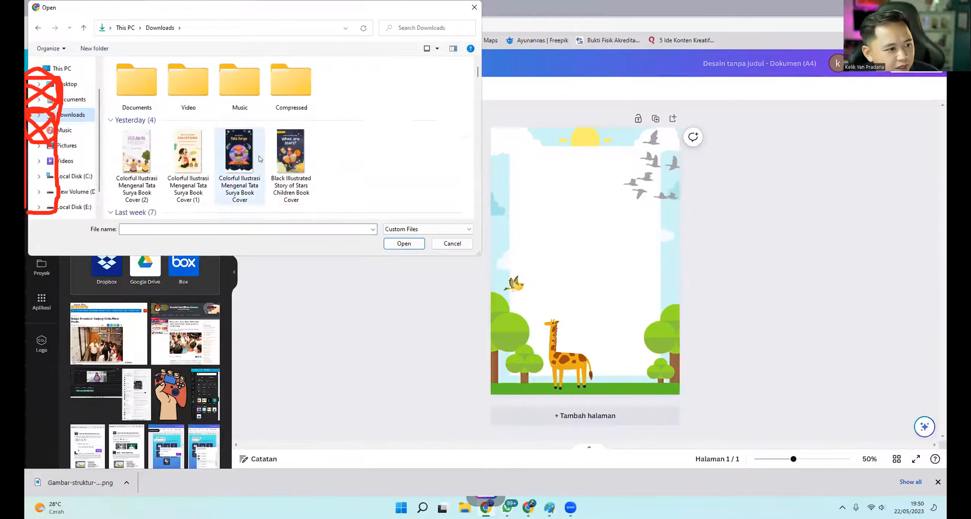
{"action": "scroll", "coordinate": [258, 158], "scroll_direction": "down", "scroll_amount": 10}
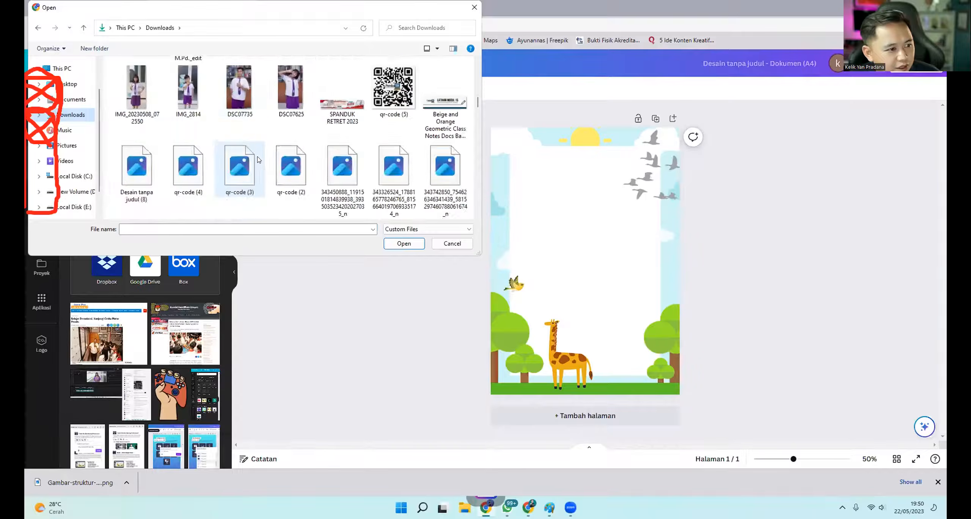
{"action": "scroll", "coordinate": [258, 159], "scroll_direction": "down", "scroll_amount": 3}
{"action": "scroll", "coordinate": [246, 157], "scroll_direction": "up", "scroll_amount": 1}
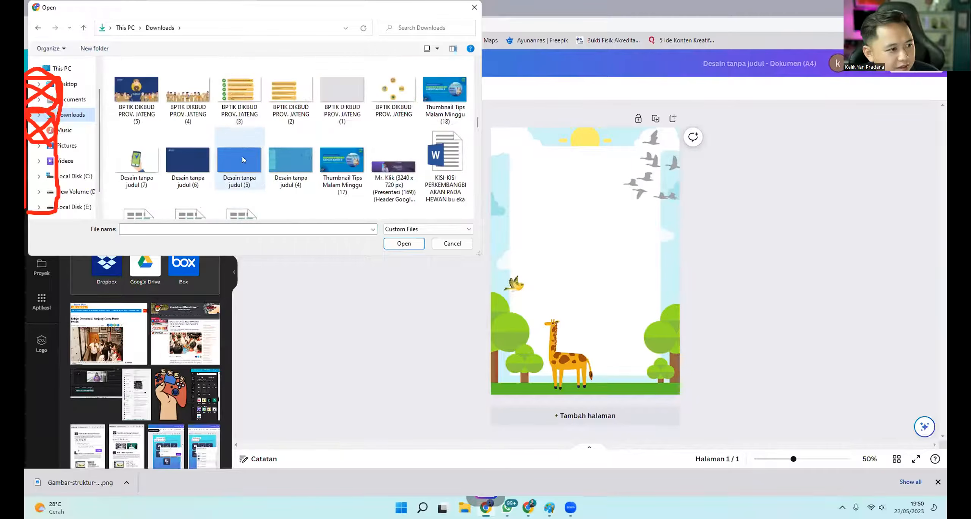
{"action": "double_click", "coordinate": [180, 95]}
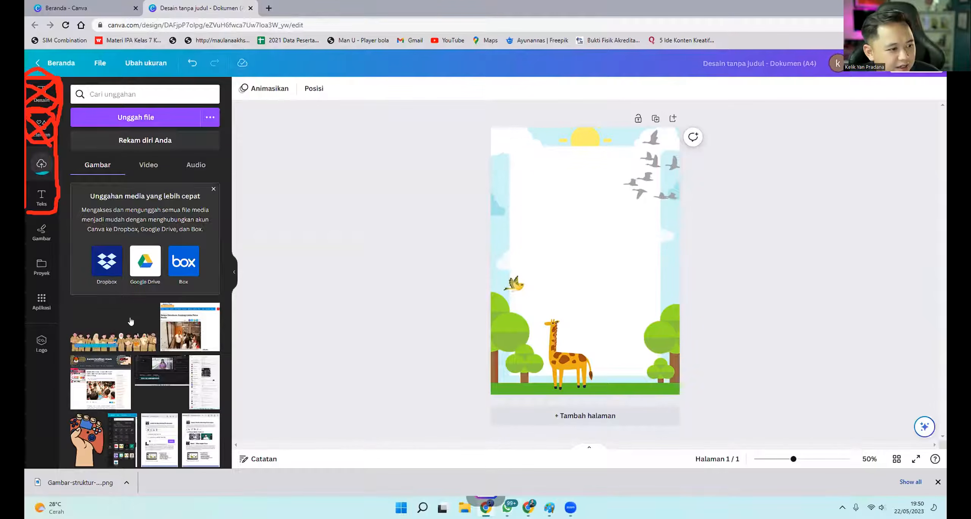
{"action": "left_click", "coordinate": [114, 332]}
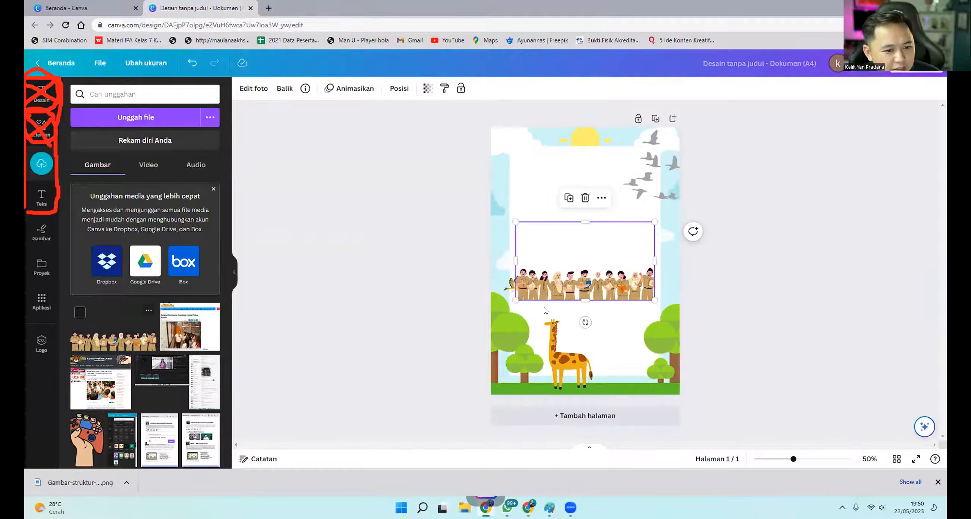
{"action": "left_click_drag", "start_coordinate": [598, 361], "coordinate": [599, 264]}
{"action": "left_click_drag", "start_coordinate": [646, 191], "coordinate": [806, 107]}
{"action": "left_click_drag", "start_coordinate": [617, 253], "coordinate": [564, 252]}
{"action": "key", "text": "Delete"}
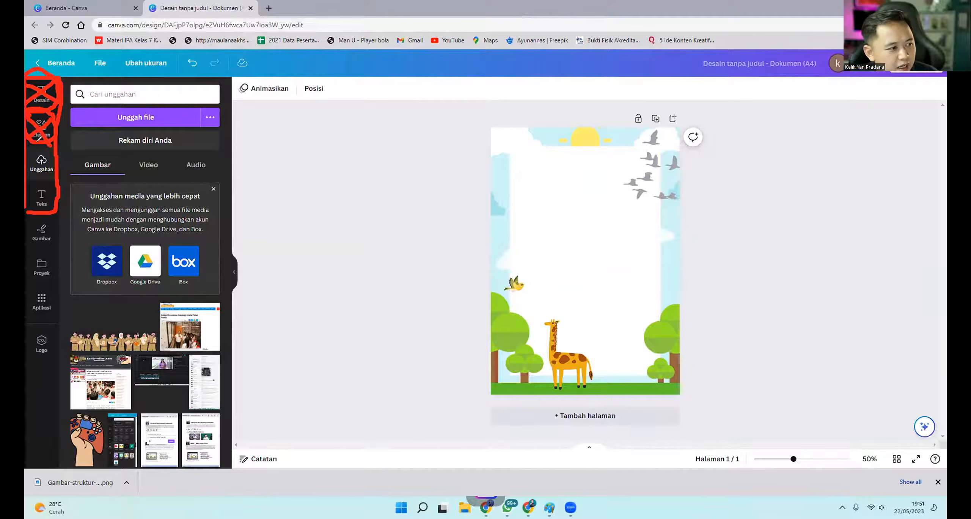
{"action": "mouse_move", "coordinate": [63, 163]}
{"action": "left_mouse_down"}
{"action": "mouse_move", "coordinate": [38, 139]}
{"action": "mouse_move", "coordinate": [30, 146]}
{"action": "mouse_move", "coordinate": [29, 168]}
{"action": "left_mouse_up"}
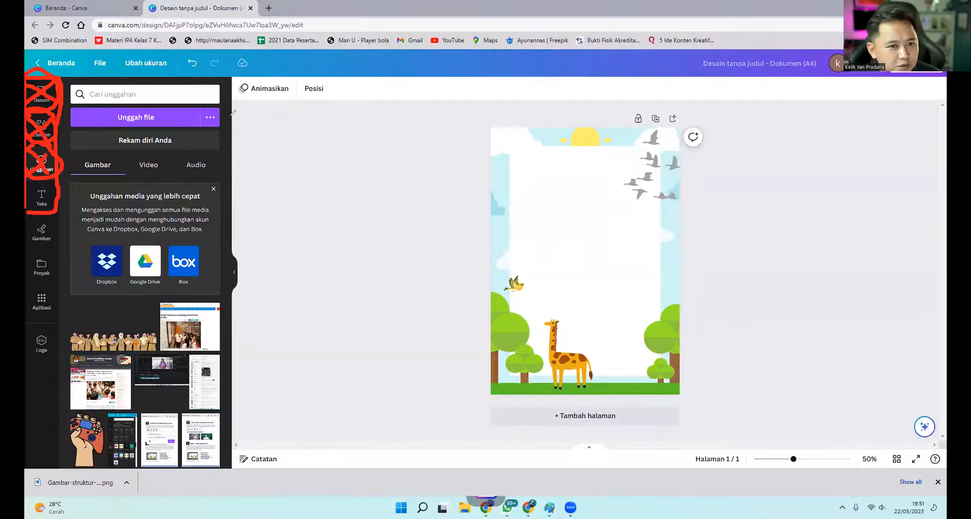
{"action": "left_click", "coordinate": [35, 199]}
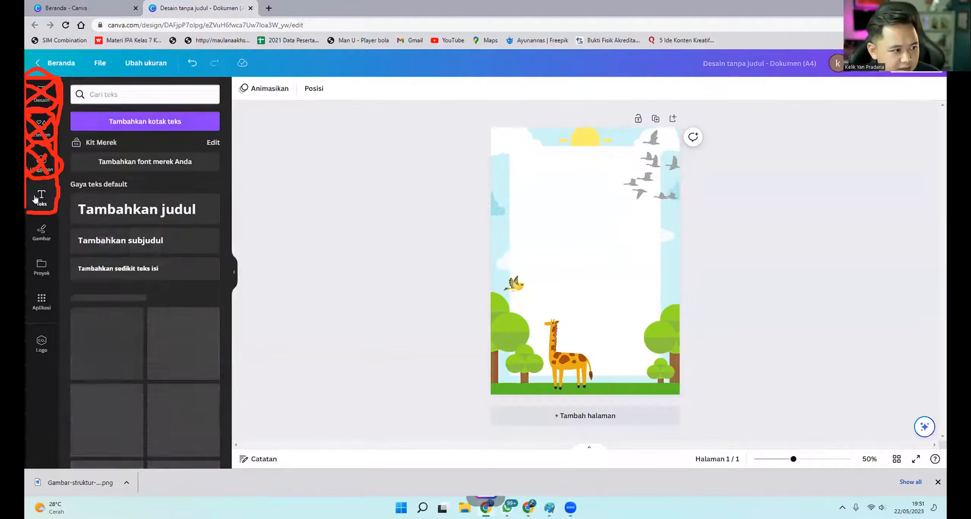
Add heading text boxes 'Mengenal' and, below it, 'Hewan Liar' in the upper centre.
{"action": "left_click", "coordinate": [160, 208]}
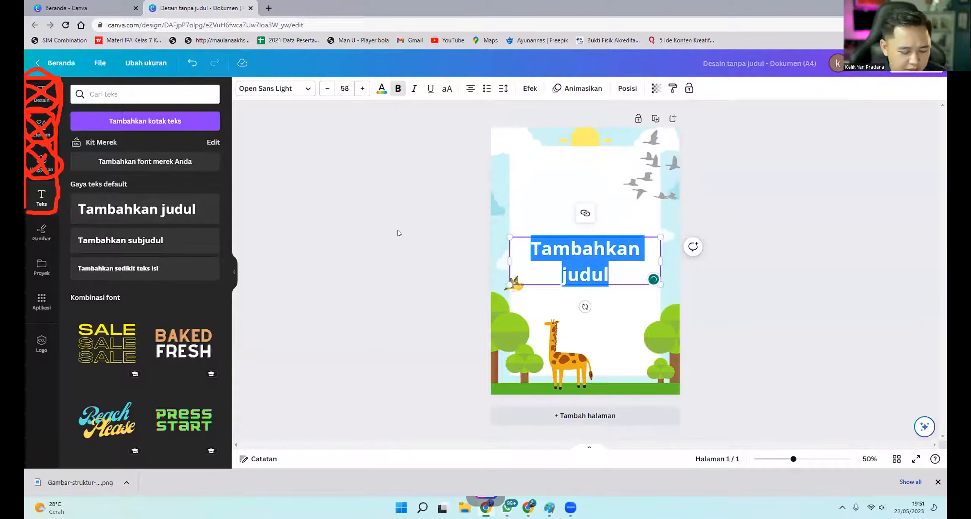
{"action": "type", "text": "Mengena"}
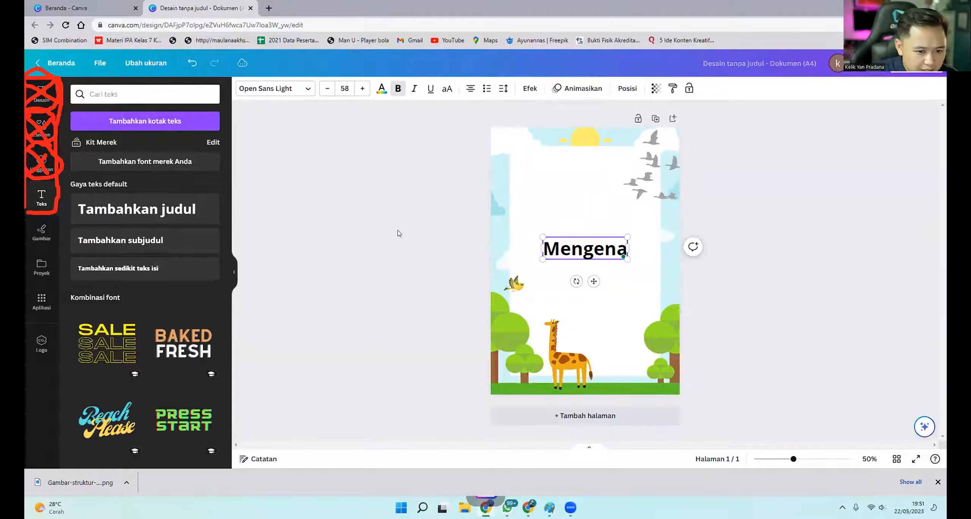
{"action": "type", "text": "l"}
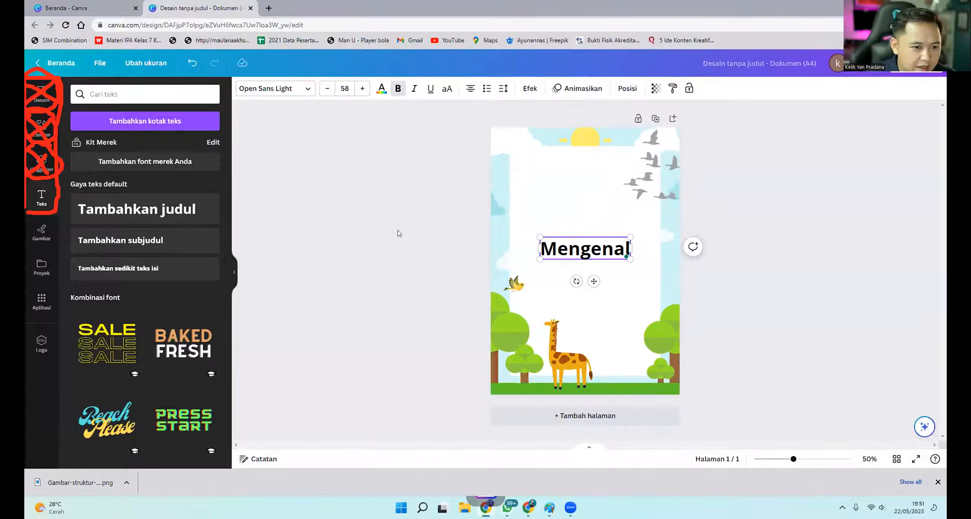
{"action": "left_click", "coordinate": [795, 272]}
{"action": "left_click", "coordinate": [584, 248]}
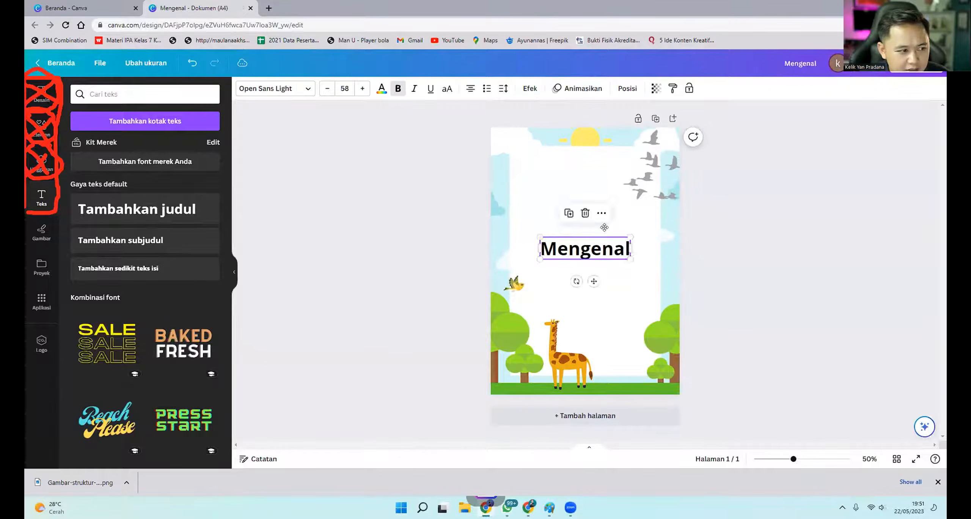
{"action": "left_click_drag", "start_coordinate": [584, 249], "coordinate": [586, 223]}
{"action": "left_click", "coordinate": [151, 214]}
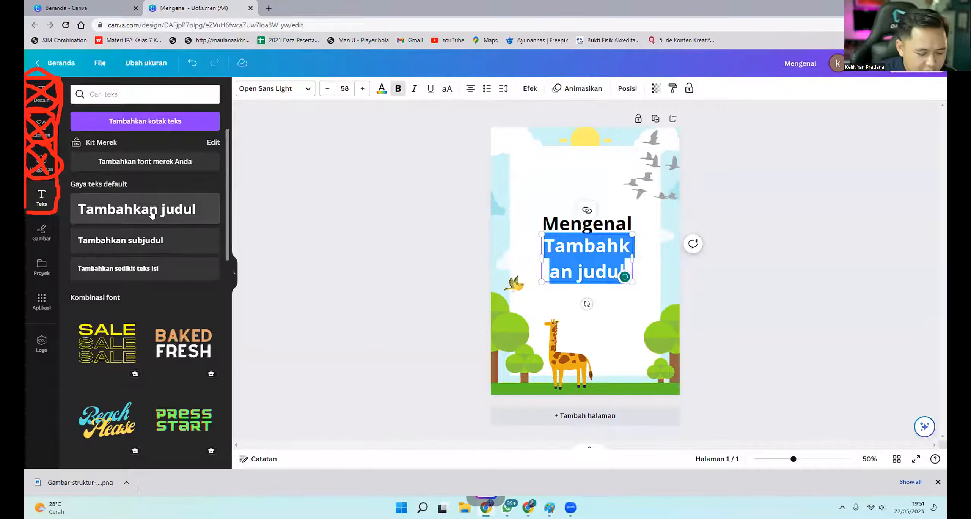
{"action": "type", "text": "Hewan"}
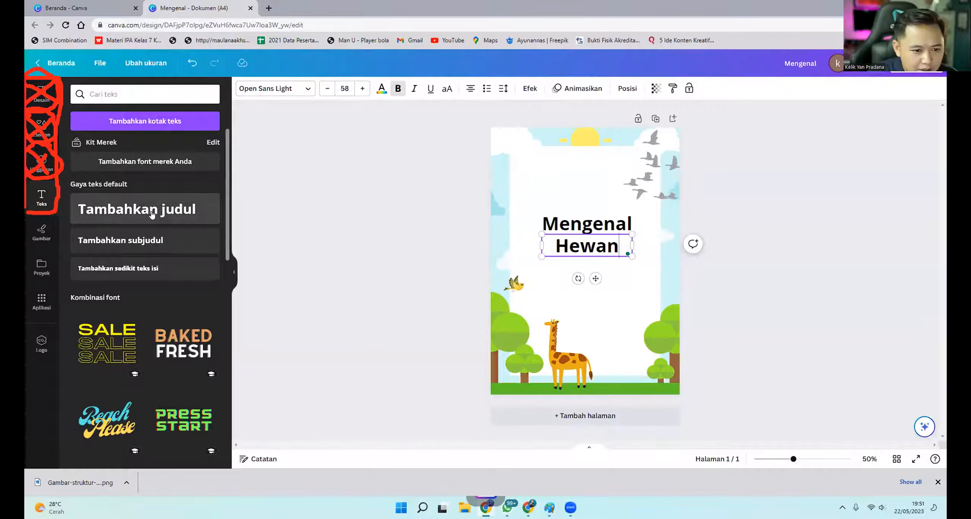
{"action": "type", "text": " Liar"}
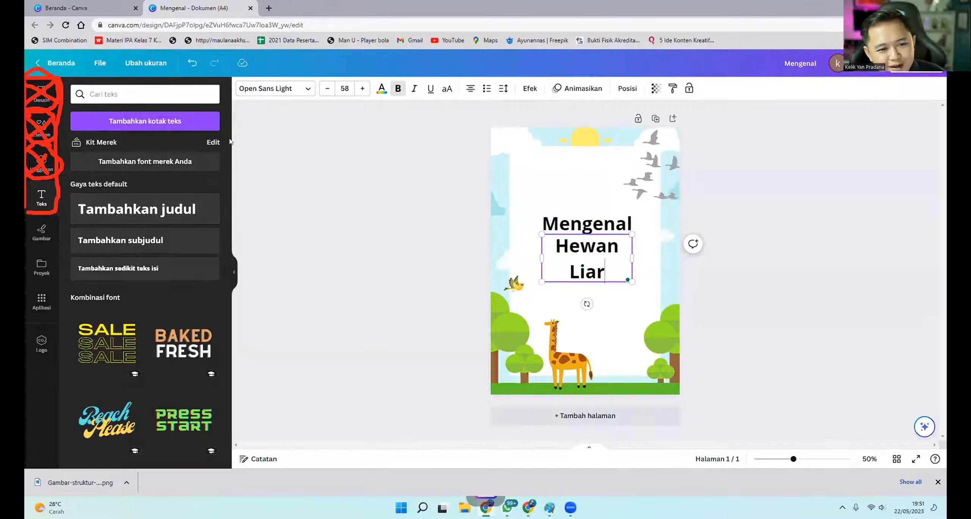
{"action": "left_click", "coordinate": [796, 287]}
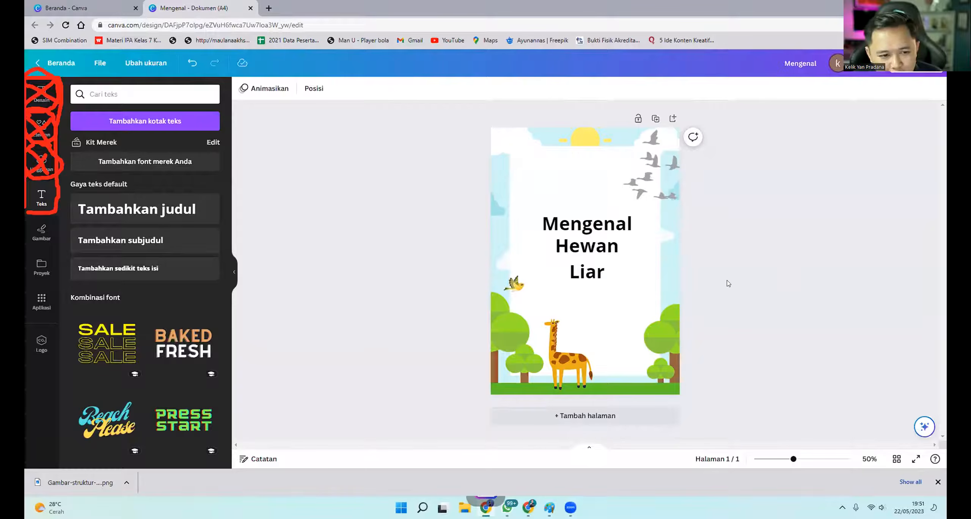
Shrink 'Mengenal' and widen the 'Hewan Liar' box so it fits on one line.
{"action": "left_click", "coordinate": [628, 227]}
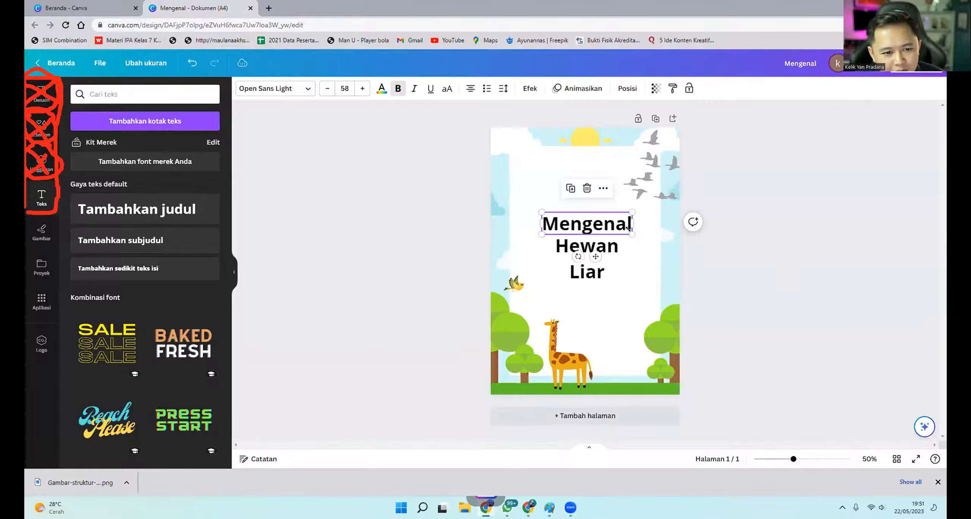
{"action": "left_click_drag", "start_coordinate": [632, 235], "coordinate": [587, 222]}
{"action": "left_click", "coordinate": [608, 247]}
{"action": "left_click_drag", "start_coordinate": [632, 259], "coordinate": [596, 218]}
{"action": "left_click", "coordinate": [783, 264]}
{"action": "left_click", "coordinate": [782, 285]}
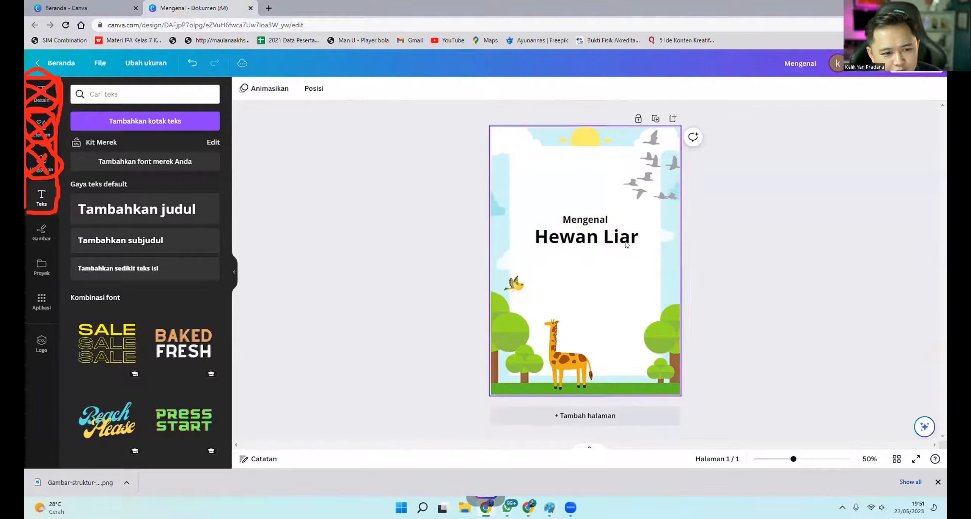
{"action": "left_click", "coordinate": [626, 247]}
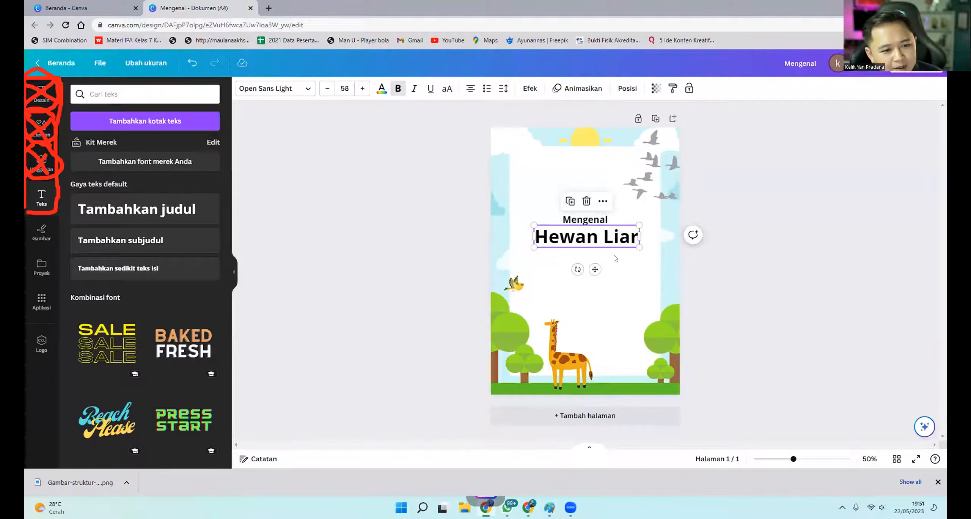
{"action": "left_click", "coordinate": [730, 271]}
{"action": "left_click", "coordinate": [621, 236]}
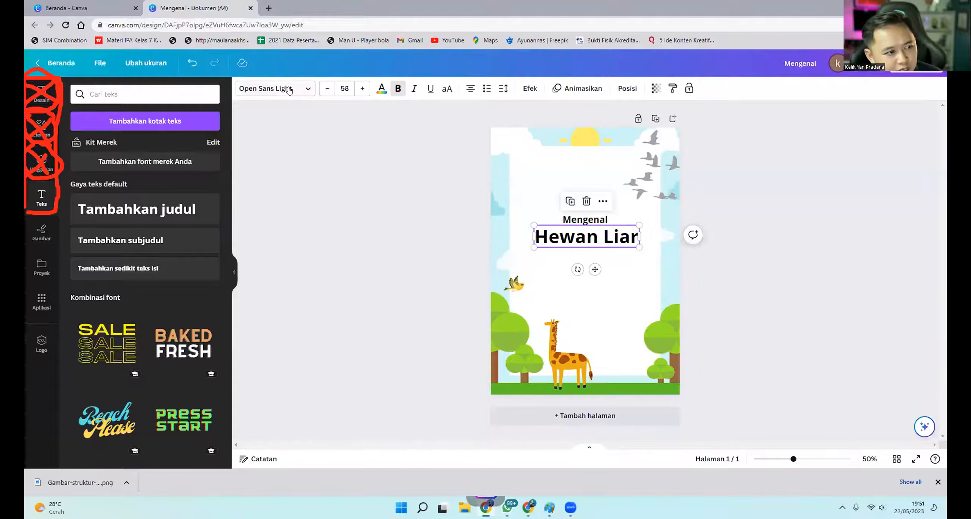
Search fonts for 'cartoon', try Michegar, and set 'Hewan Liar' in Kapsalon Condensed.
{"action": "left_click", "coordinate": [289, 90]}
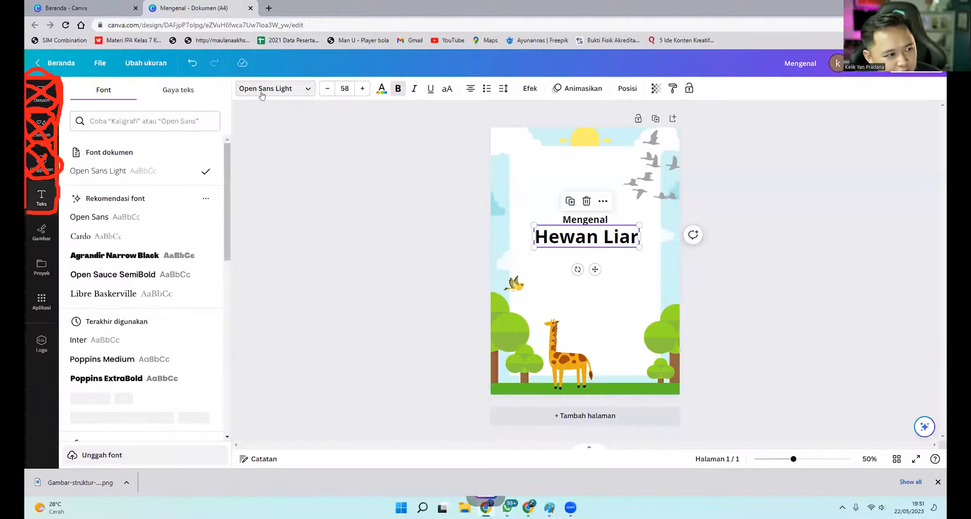
{"action": "left_click", "coordinate": [160, 119]}
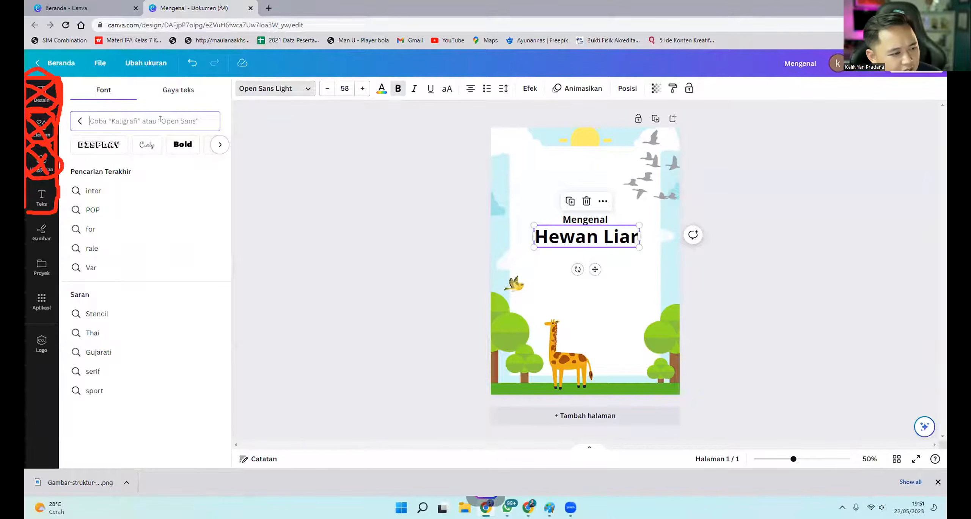
{"action": "left_click", "coordinate": [220, 145]}
{"action": "left_click", "coordinate": [220, 145]}
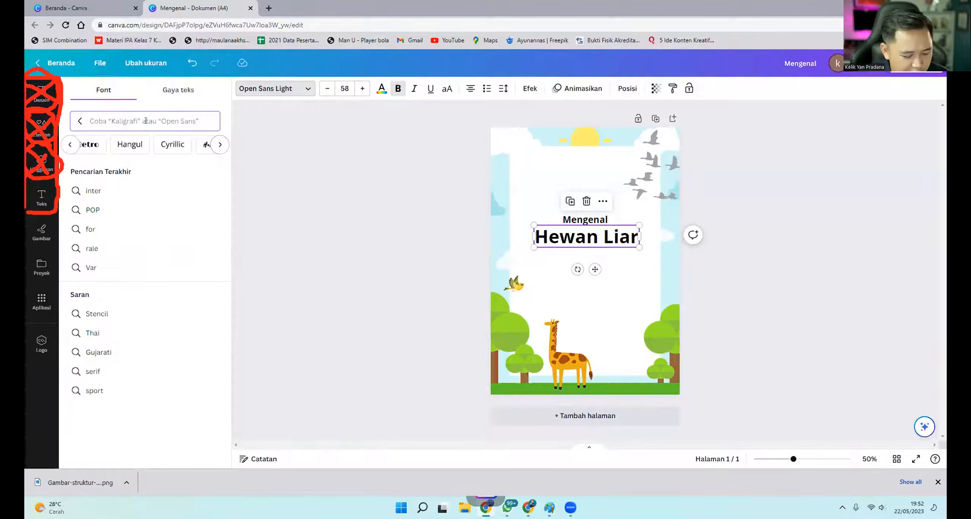
{"action": "type", "text": "cartoon"}
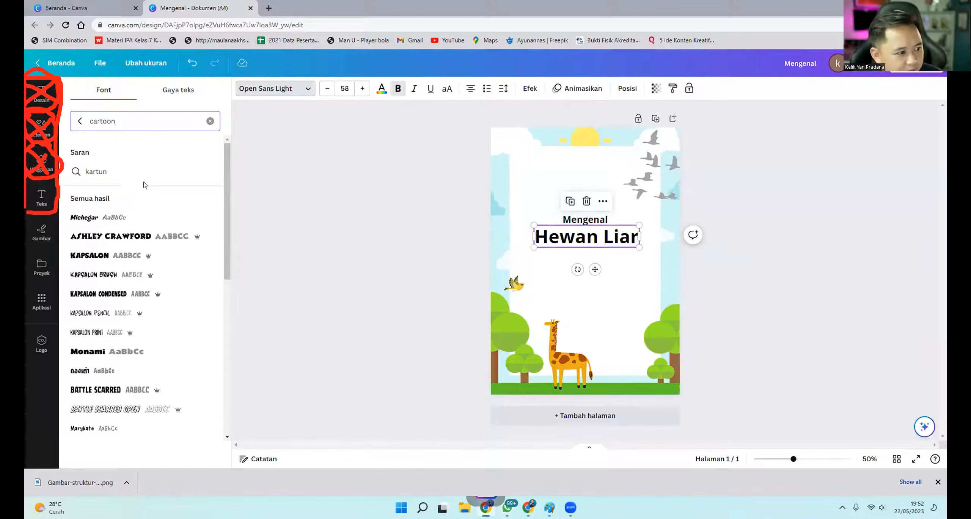
{"action": "left_click", "coordinate": [132, 218]}
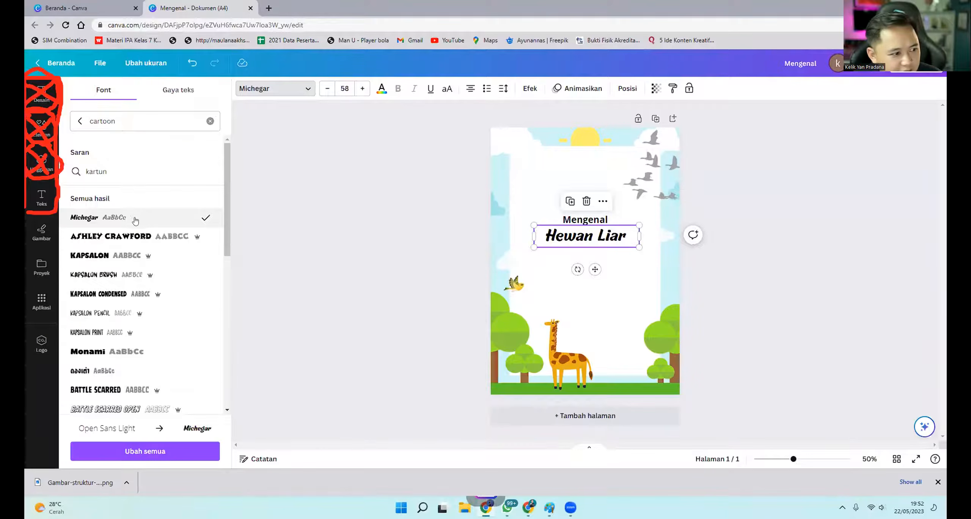
{"action": "left_click", "coordinate": [135, 296]}
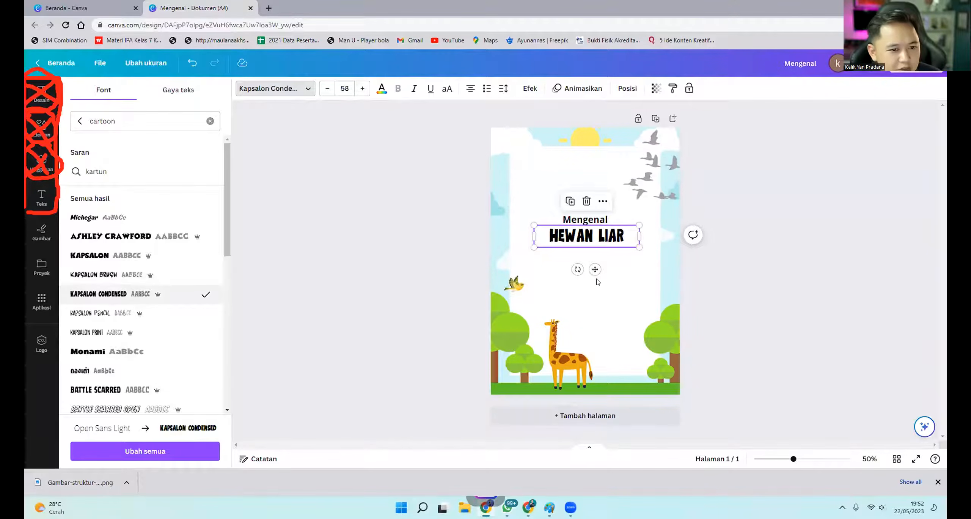
Enlarge 'HEWAN LIAR' to size 85.2 and centre it below 'Mengenal'.
{"action": "left_click_drag", "start_coordinate": [640, 225], "coordinate": [706, 187]}
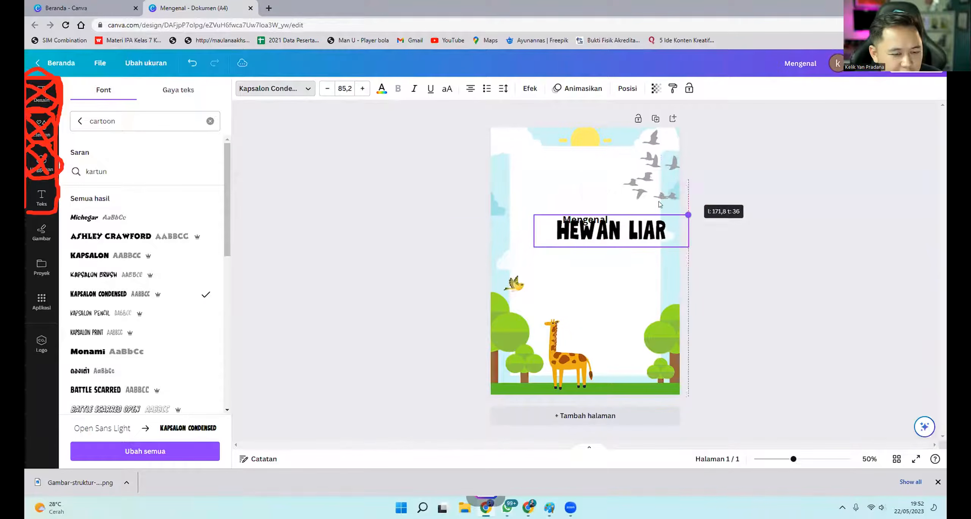
{"action": "left_click_drag", "start_coordinate": [627, 230], "coordinate": [594, 214]}
{"action": "left_click", "coordinate": [765, 251]}
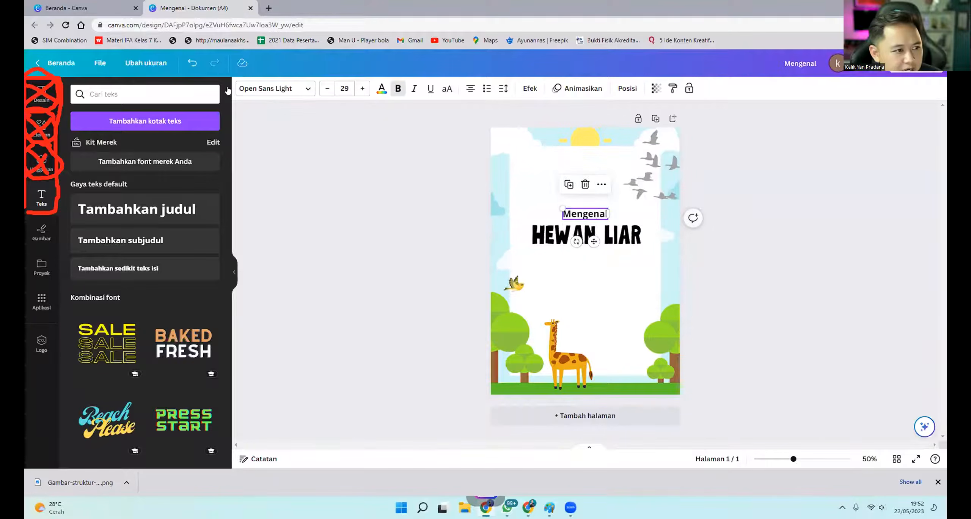
Try the Kapsalon Print, Kapsalon Pencil and Marykate fonts on 'Mengenal'.
{"action": "left_click", "coordinate": [266, 88]}
{"action": "left_click", "coordinate": [120, 329]}
{"action": "left_click", "coordinate": [111, 316]}
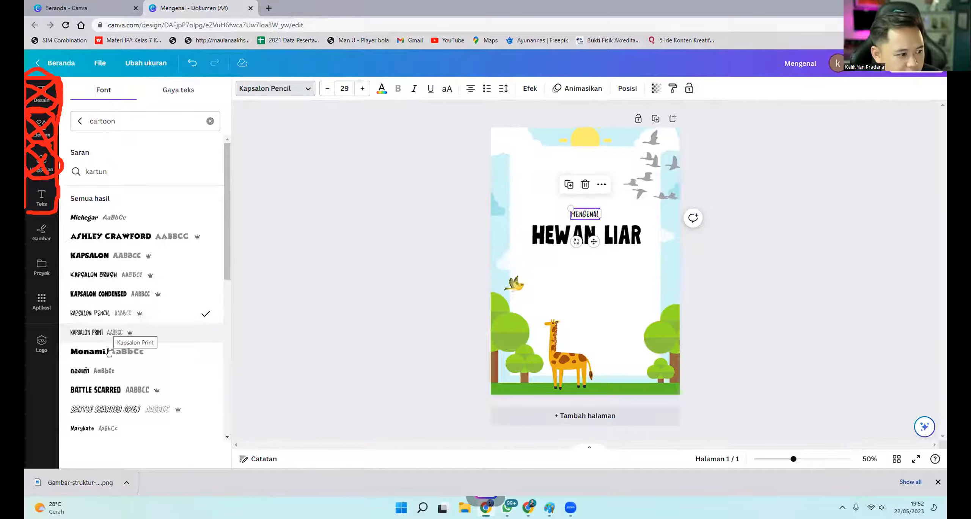
{"action": "scroll", "coordinate": [113, 342], "scroll_direction": "down", "scroll_amount": 3}
{"action": "left_click", "coordinate": [113, 337]}
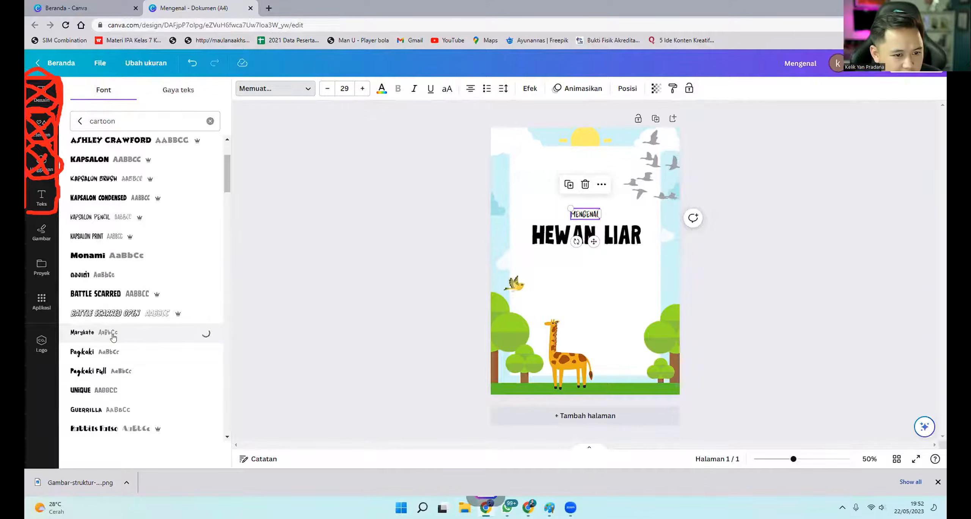
{"action": "left_click", "coordinate": [382, 265]}
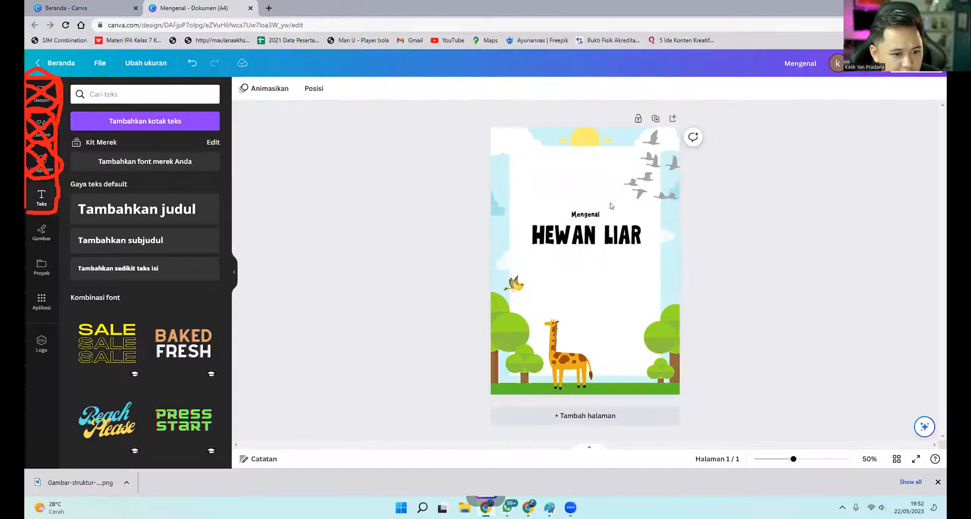
Try the PL Benguiat Frisky font on 'Mengenal'.
{"action": "left_click", "coordinate": [585, 214]}
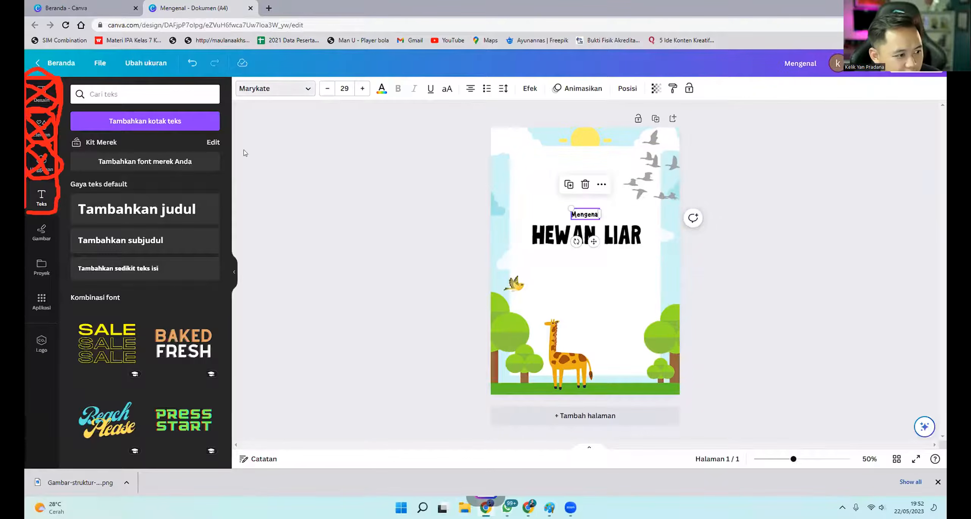
{"action": "left_click", "coordinate": [271, 89]}
{"action": "scroll", "coordinate": [158, 328], "scroll_direction": "down", "scroll_amount": 3}
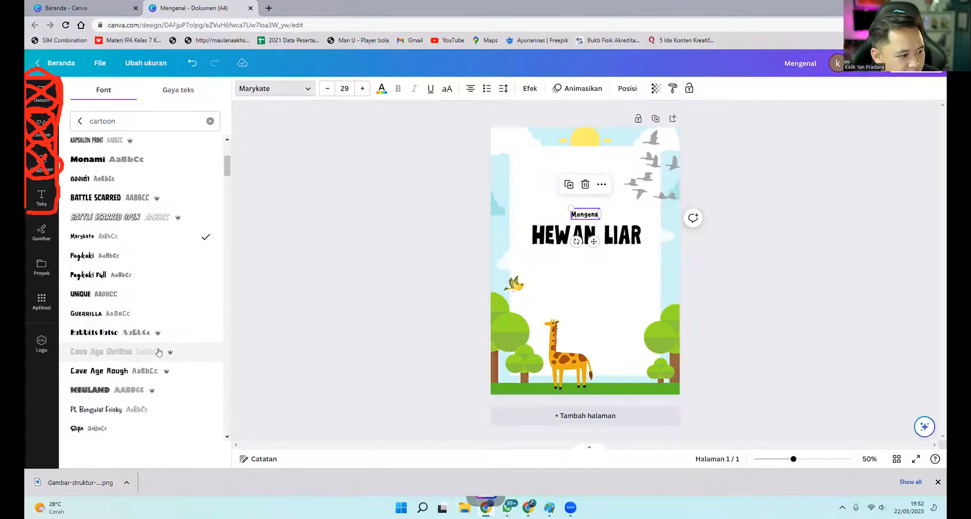
{"action": "scroll", "coordinate": [154, 349], "scroll_direction": "down", "scroll_amount": 2}
{"action": "left_click", "coordinate": [150, 364]}
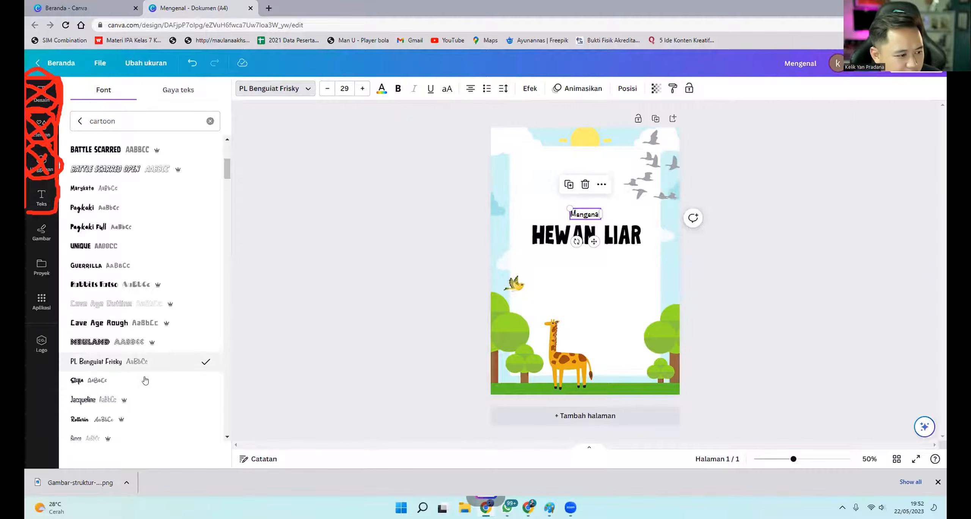
{"action": "scroll", "coordinate": [131, 393], "scroll_direction": "down", "scroll_amount": 2}
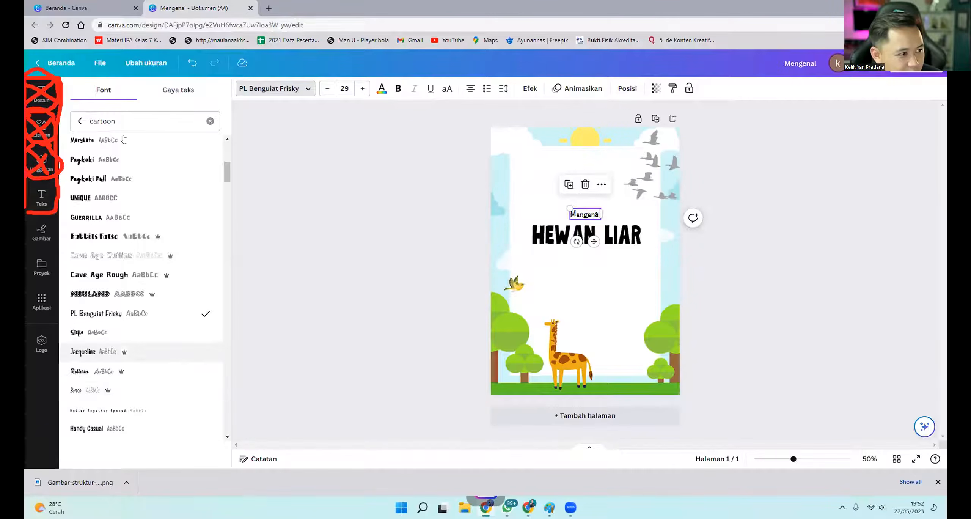
Clear the cartoon search, try Hero and Be Vietnam, then set 'Mengenal' in Garet at size 24.9.
{"action": "left_click", "coordinate": [210, 121]}
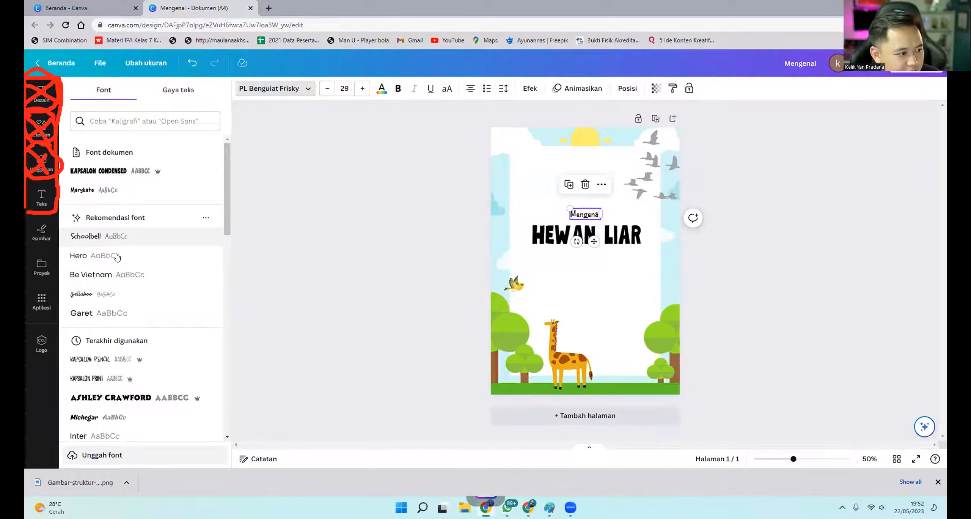
{"action": "left_click", "coordinate": [116, 256]}
{"action": "left_click", "coordinate": [111, 274]}
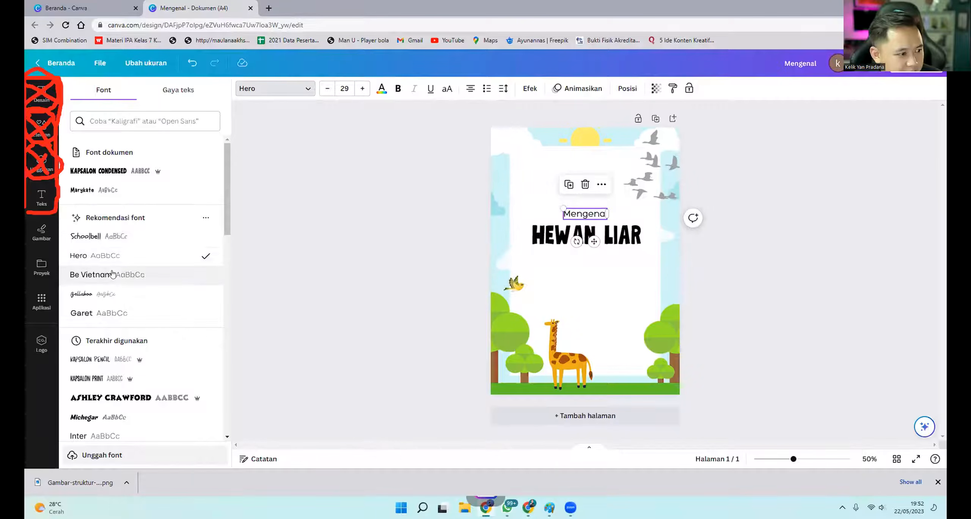
{"action": "left_click", "coordinate": [112, 313]}
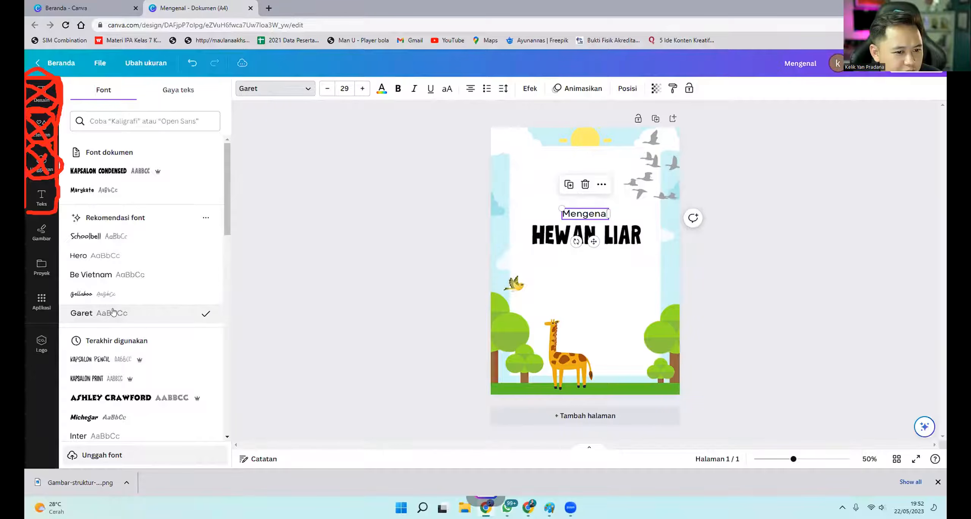
{"action": "mouse_move", "coordinate": [599, 207]}
{"action": "left_mouse_down"}
{"action": "mouse_move", "coordinate": [599, 218]}
{"action": "mouse_move", "coordinate": [584, 214]}
{"action": "left_mouse_up"}
Align 'Mengenal' with the left edge of 'HEWAN LIAR', slightly above it.
{"action": "left_click", "coordinate": [798, 256]}
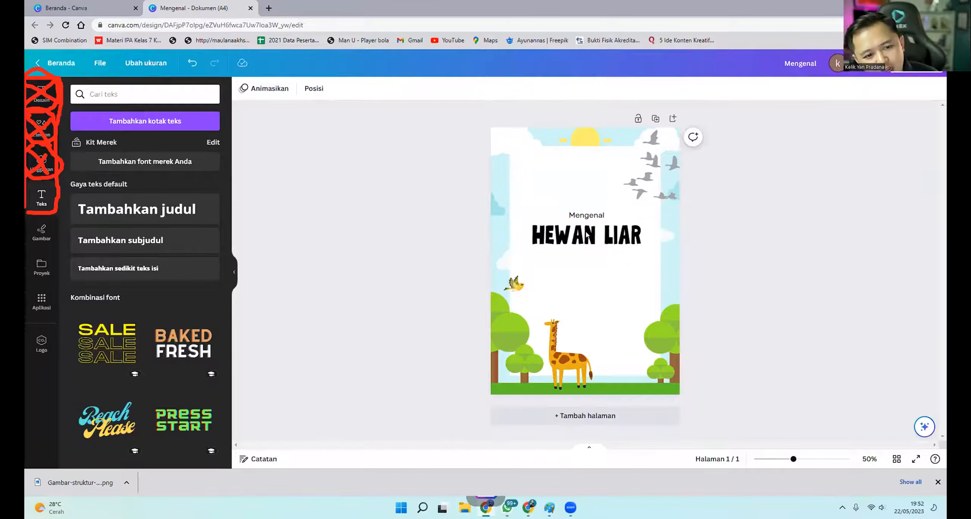
{"action": "left_click_drag", "start_coordinate": [572, 212], "coordinate": [548, 207]}
{"action": "left_click", "coordinate": [602, 238]}
{"action": "left_click", "coordinate": [805, 308]}
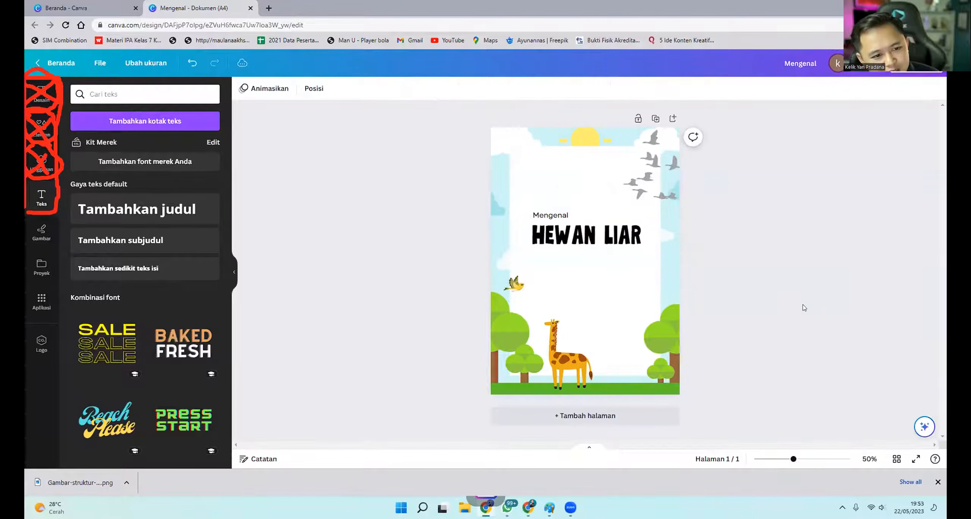
Colour the 'HEWAN LIAR' title brown (#956641).
{"action": "left_click", "coordinate": [613, 242]}
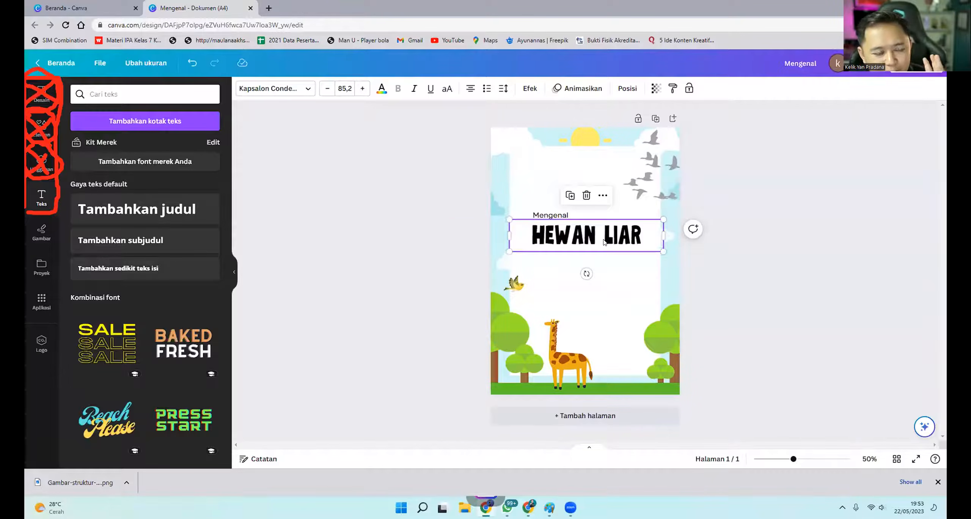
{"action": "left_click", "coordinate": [381, 90]}
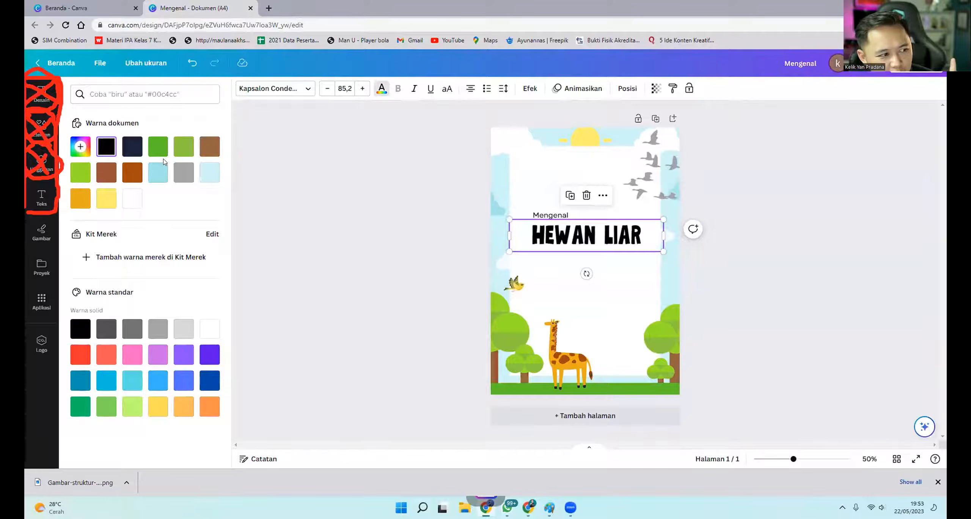
{"action": "left_click", "coordinate": [206, 149]}
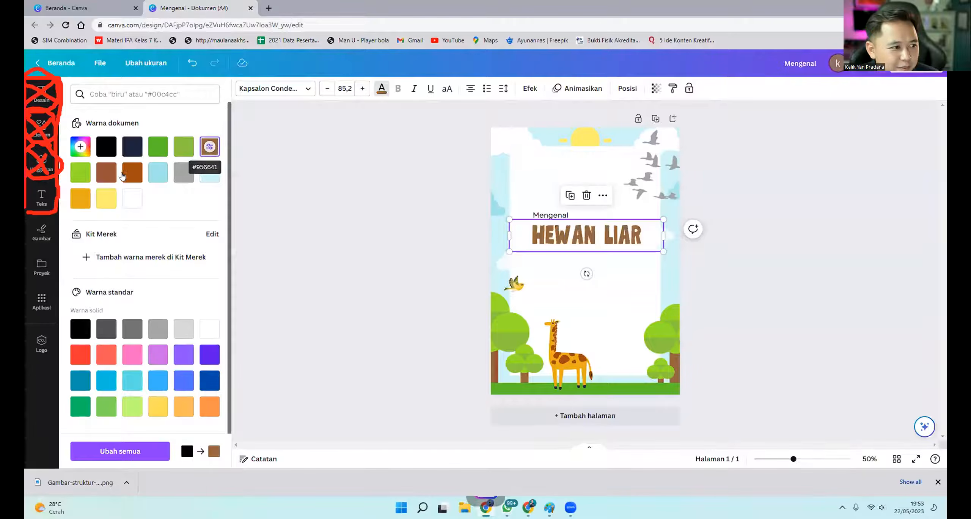
{"action": "left_click", "coordinate": [106, 172]}
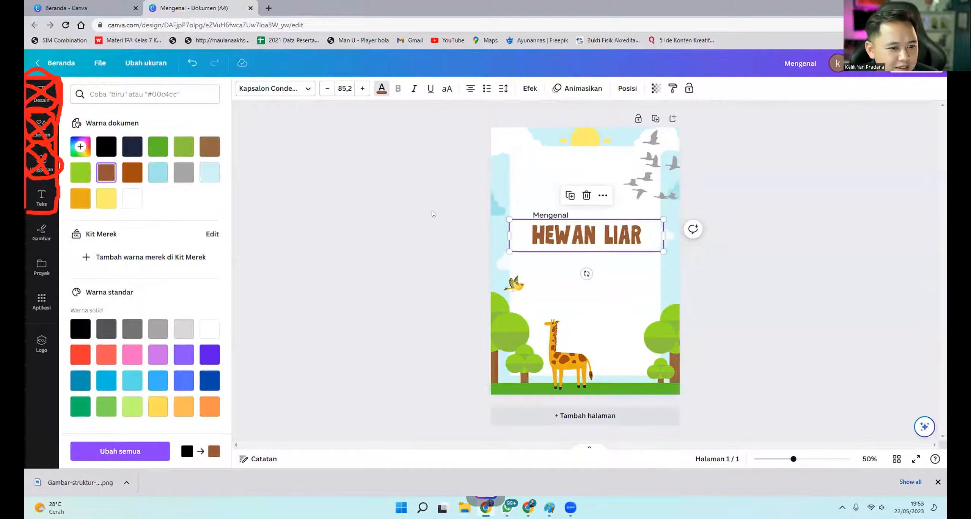
Try Anton on 'Mengenal', then switch back to Marykate at size 41.2, centred above the title.
{"action": "left_click", "coordinate": [550, 215]}
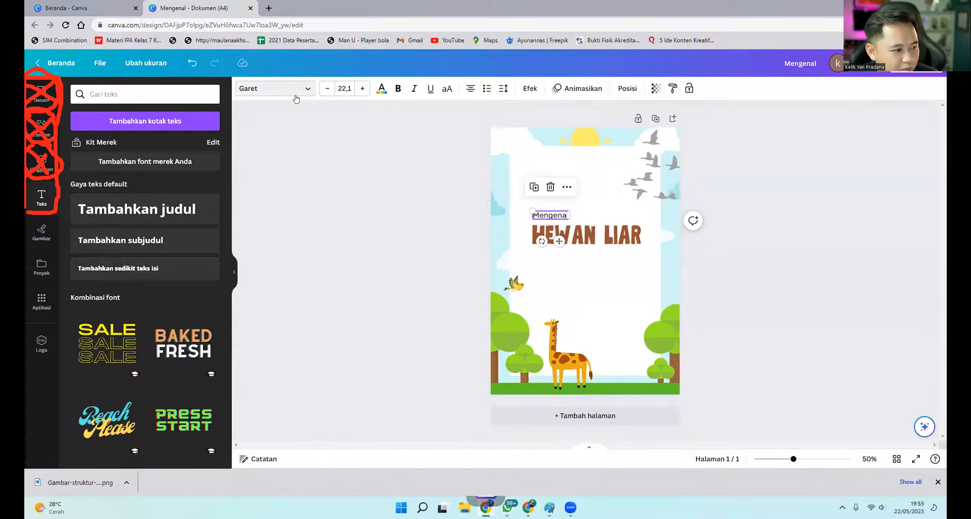
{"action": "left_click", "coordinate": [300, 91]}
{"action": "scroll", "coordinate": [144, 337], "scroll_direction": "down", "scroll_amount": 3}
{"action": "scroll", "coordinate": [143, 338], "scroll_direction": "down", "scroll_amount": 5}
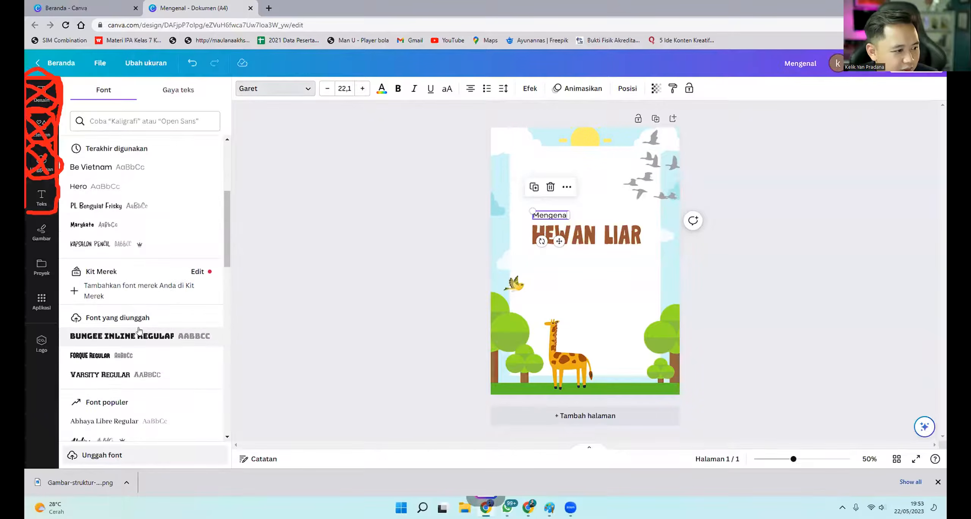
{"action": "scroll", "coordinate": [131, 368], "scroll_direction": "down", "scroll_amount": 3}
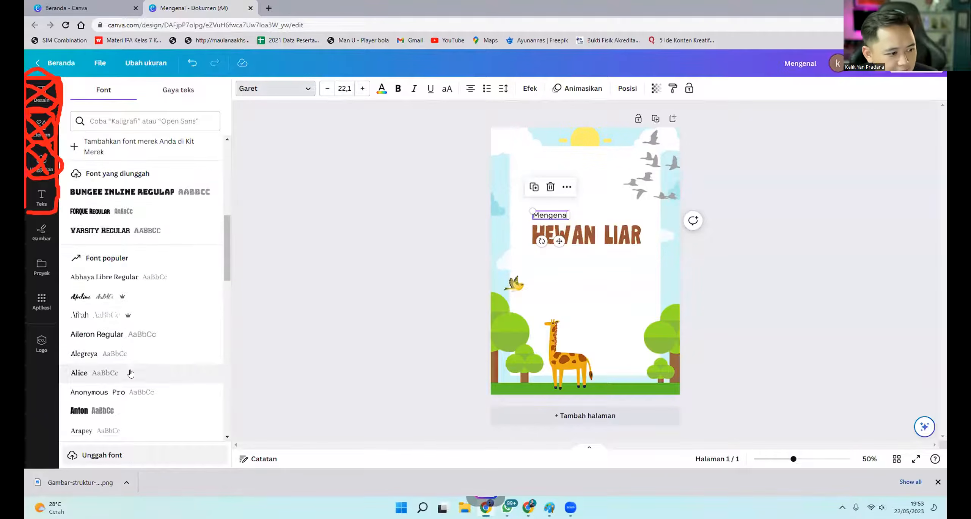
{"action": "left_click", "coordinate": [109, 364]}
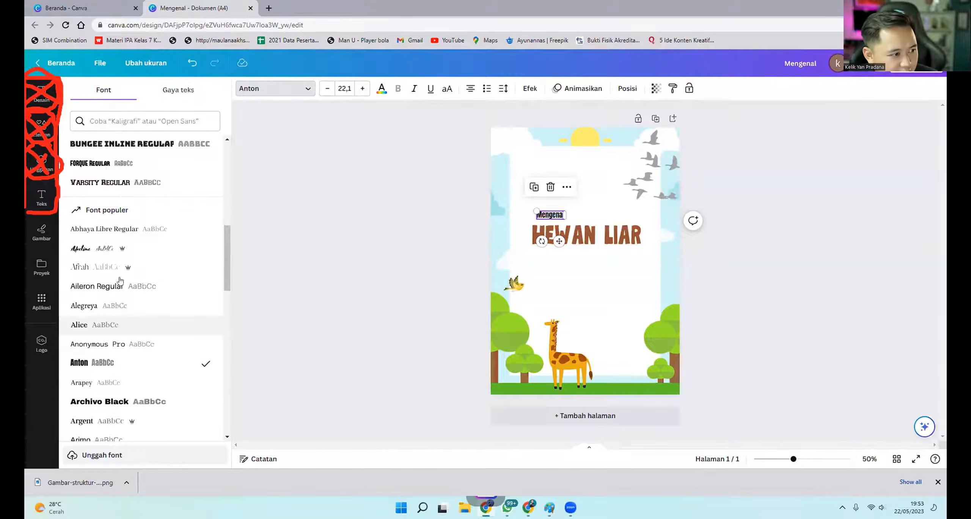
{"action": "scroll", "coordinate": [167, 169], "scroll_direction": "up", "scroll_amount": 5}
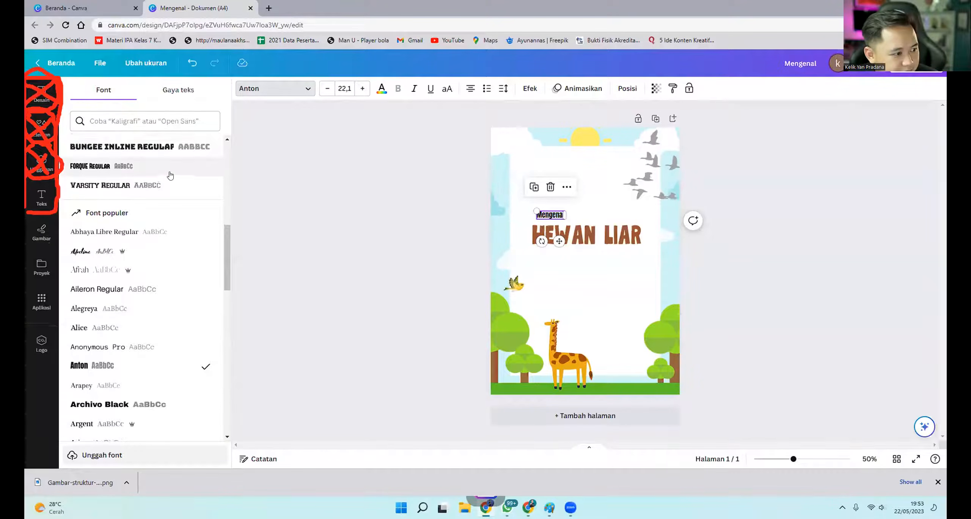
{"action": "scroll", "coordinate": [129, 296], "scroll_direction": "up", "scroll_amount": 1}
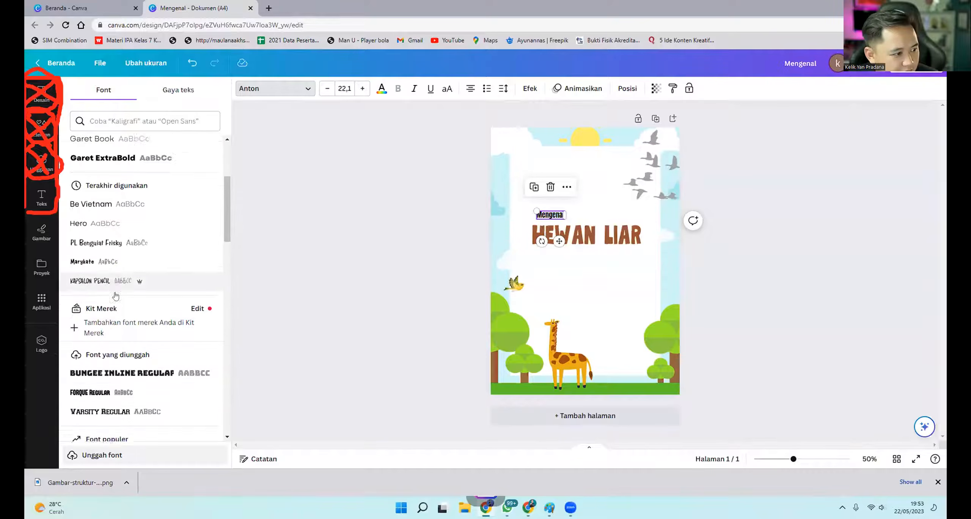
{"action": "left_click", "coordinate": [120, 273]}
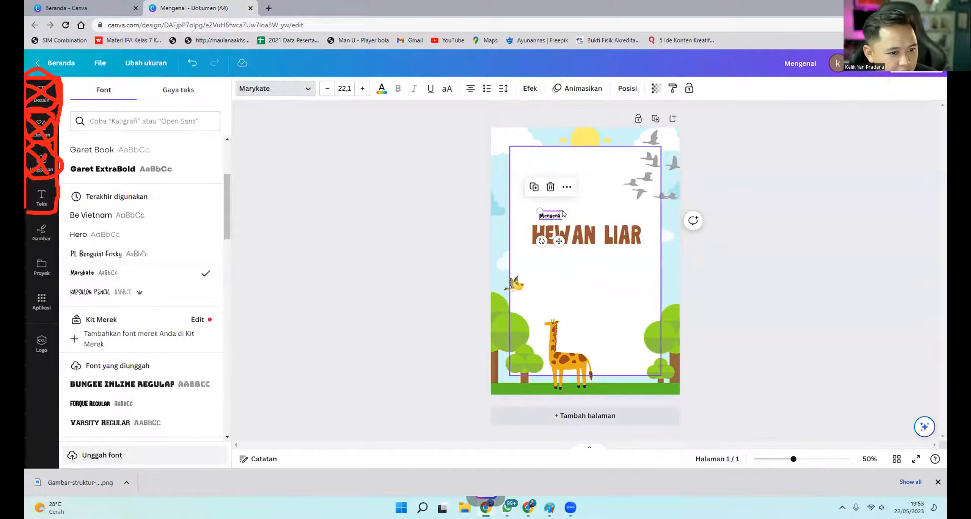
{"action": "left_click_drag", "start_coordinate": [563, 211], "coordinate": [585, 213]}
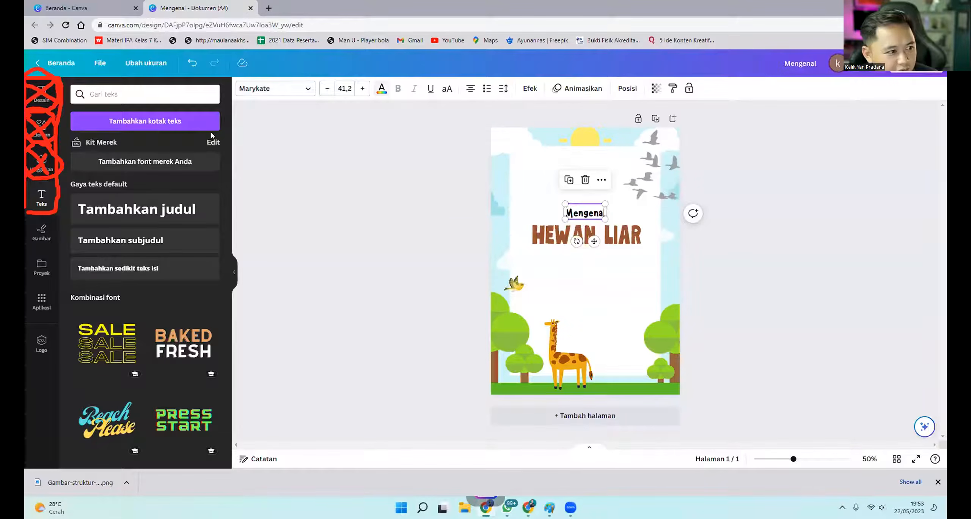
Colour 'Mengenal' brown.
{"action": "left_click", "coordinate": [382, 88]}
{"action": "left_click", "coordinate": [104, 173]}
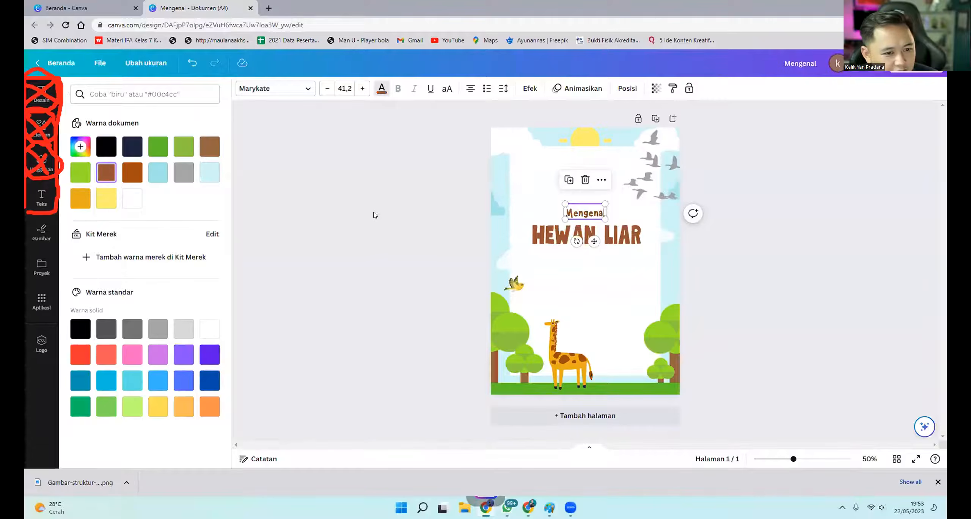
{"action": "left_click", "coordinate": [373, 211]}
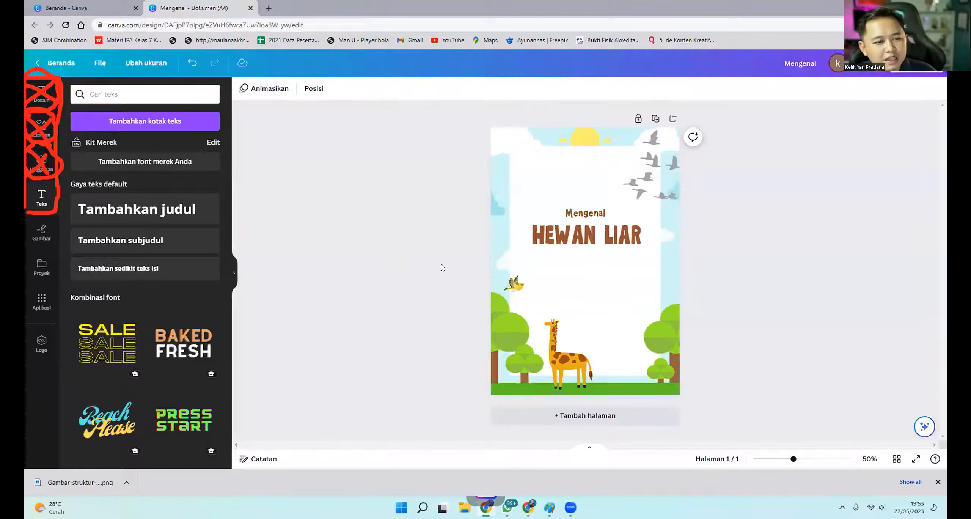
Try green on 'HEWAN LIAR', then make it dark navy.
{"action": "left_click", "coordinate": [597, 230]}
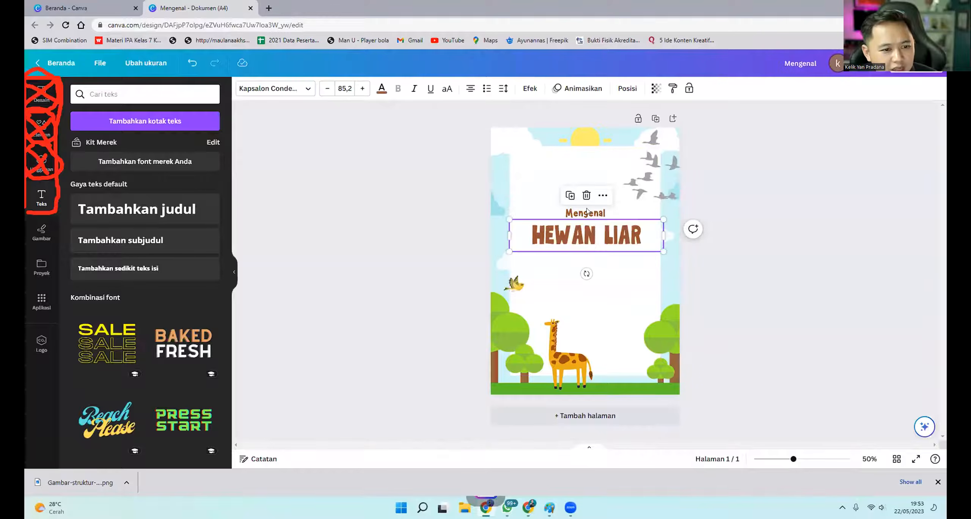
{"action": "left_click", "coordinate": [585, 213]}
{"action": "left_click", "coordinate": [578, 228]}
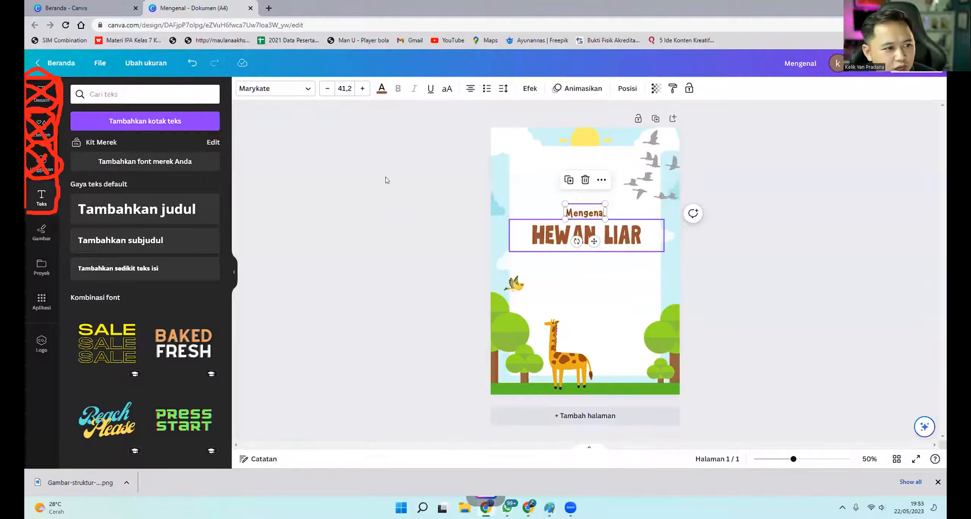
{"action": "left_click", "coordinate": [381, 89]}
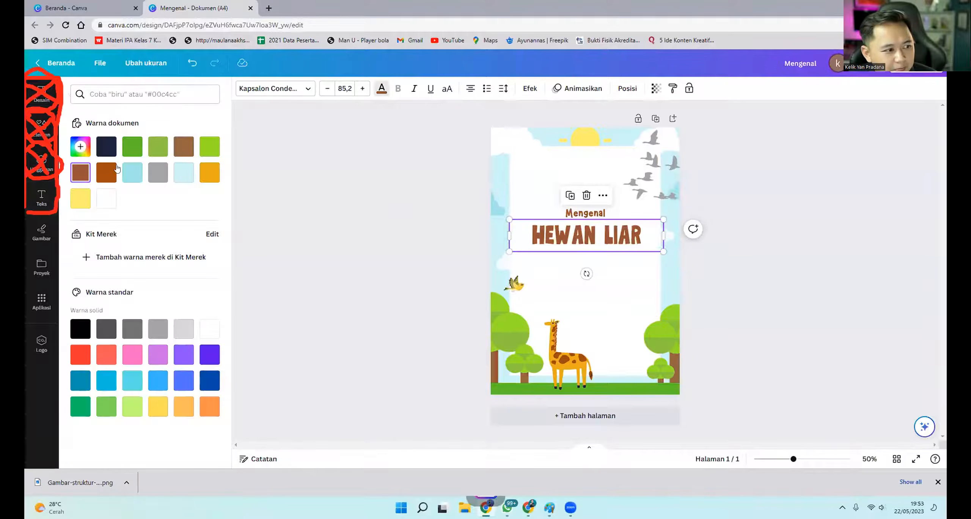
{"action": "left_click", "coordinate": [137, 152]}
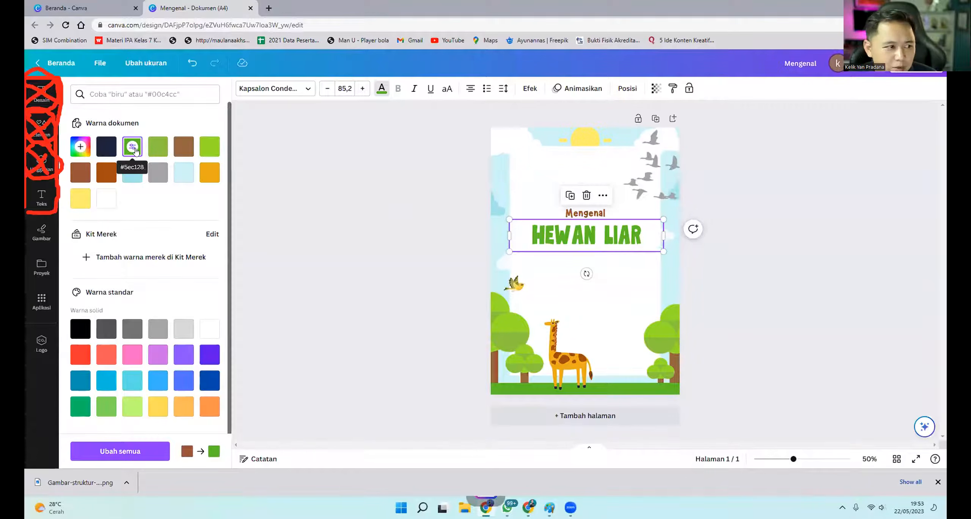
{"action": "left_click", "coordinate": [107, 148]}
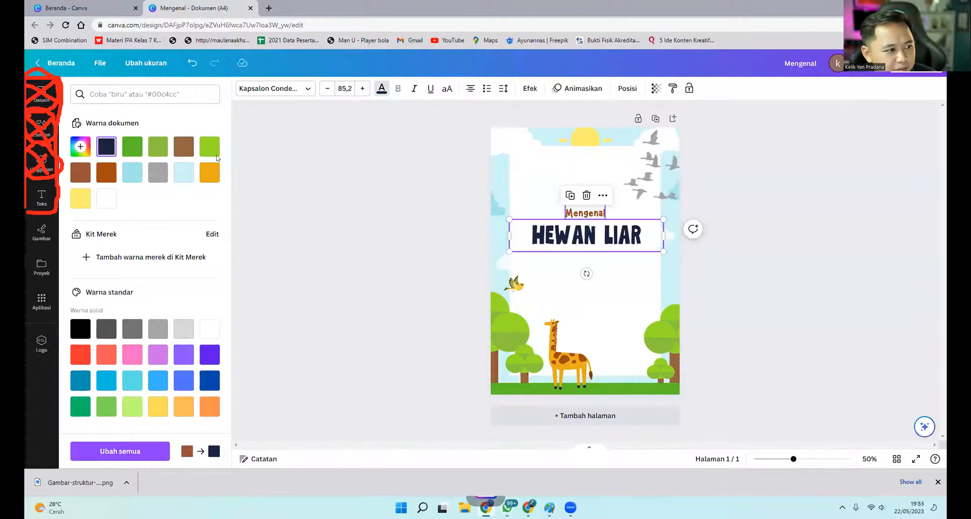
Colour 'Mengenal' the same dark navy as the title and check both headings.
{"action": "left_click", "coordinate": [577, 213]}
{"action": "left_click", "coordinate": [106, 144]}
{"action": "key", "text": "Escape"}
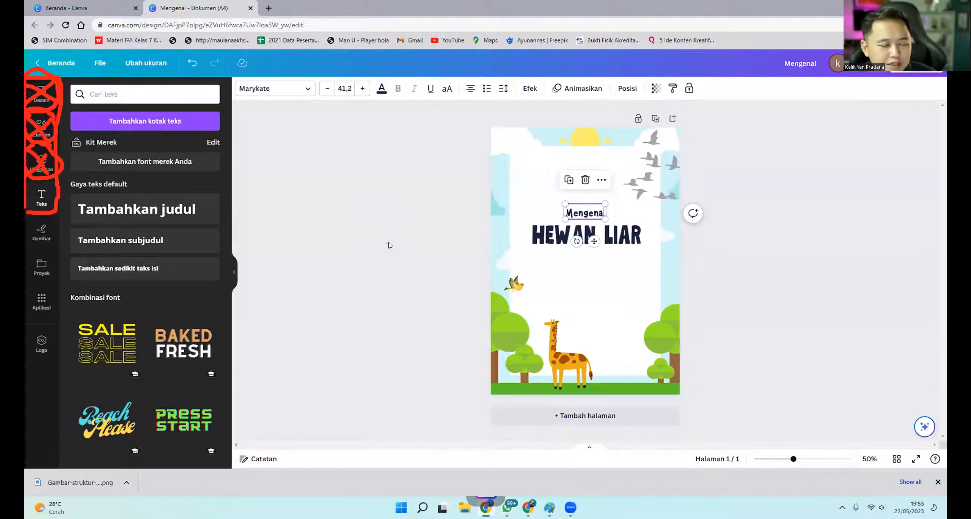
{"action": "left_click", "coordinate": [495, 244]}
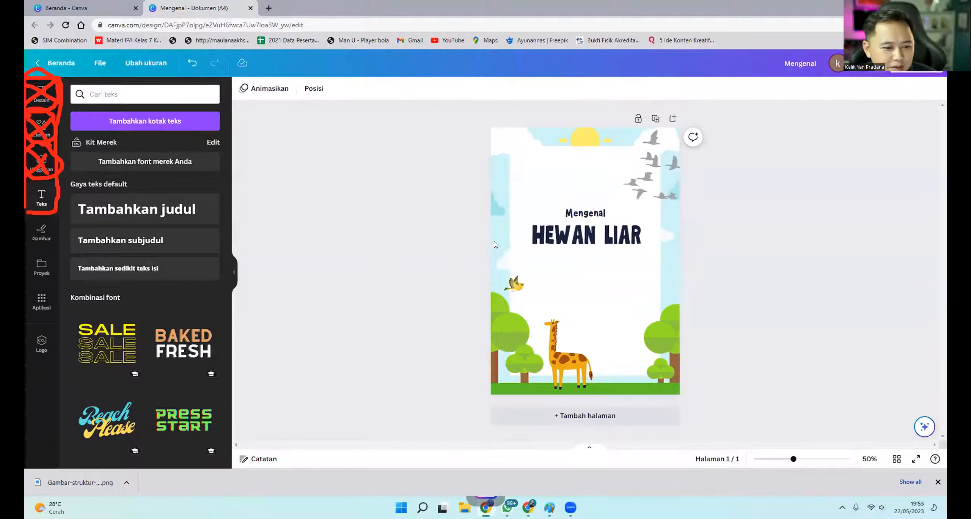
{"action": "left_click", "coordinate": [575, 214]}
{"action": "left_click", "coordinate": [586, 235]}
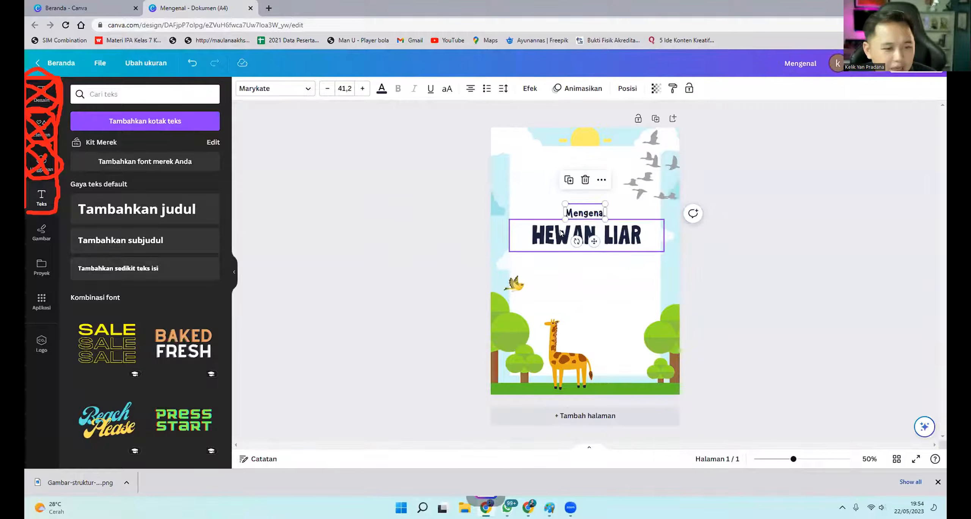
{"action": "left_click", "coordinate": [781, 276]}
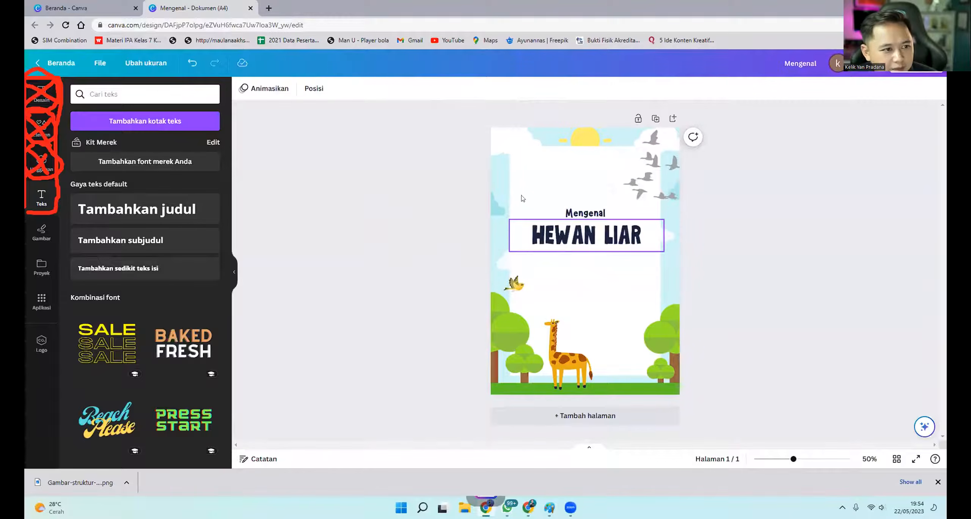
{"action": "left_click", "coordinate": [542, 231]}
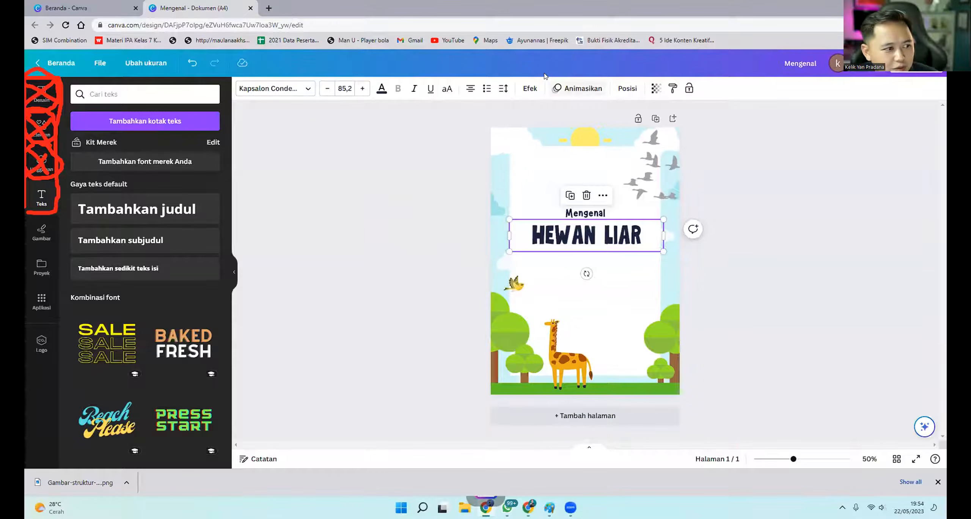
{"action": "left_click_drag", "start_coordinate": [45, 178], "coordinate": [32, 185]}
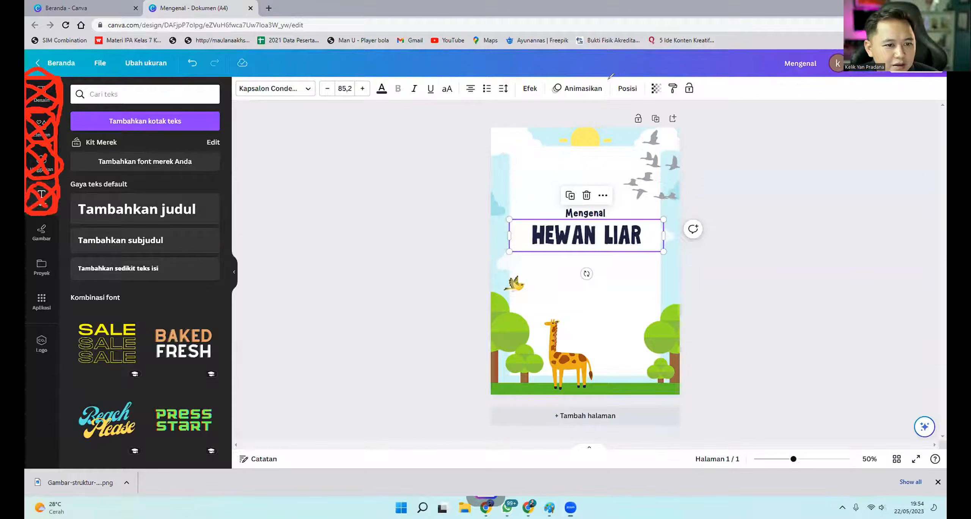
{"action": "left_click", "coordinate": [774, 272]}
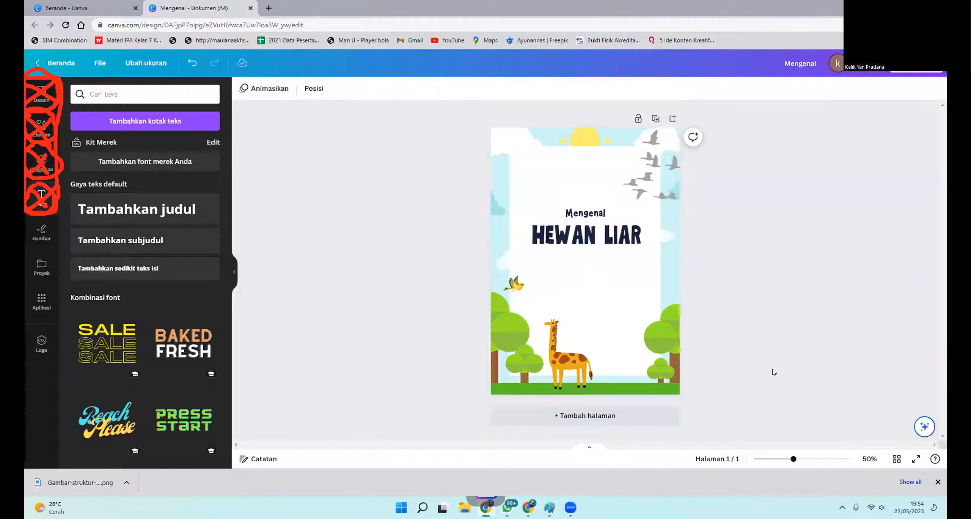
Preview the cover in full screen and return to the editor.
{"action": "left_click", "coordinate": [914, 454]}
{"action": "key", "text": "Escape"}
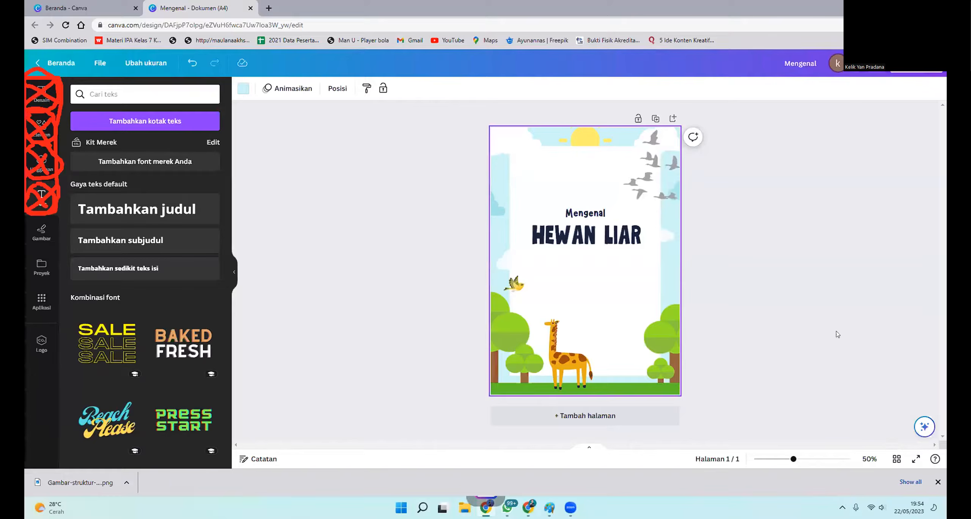
{"action": "left_click", "coordinate": [824, 321]}
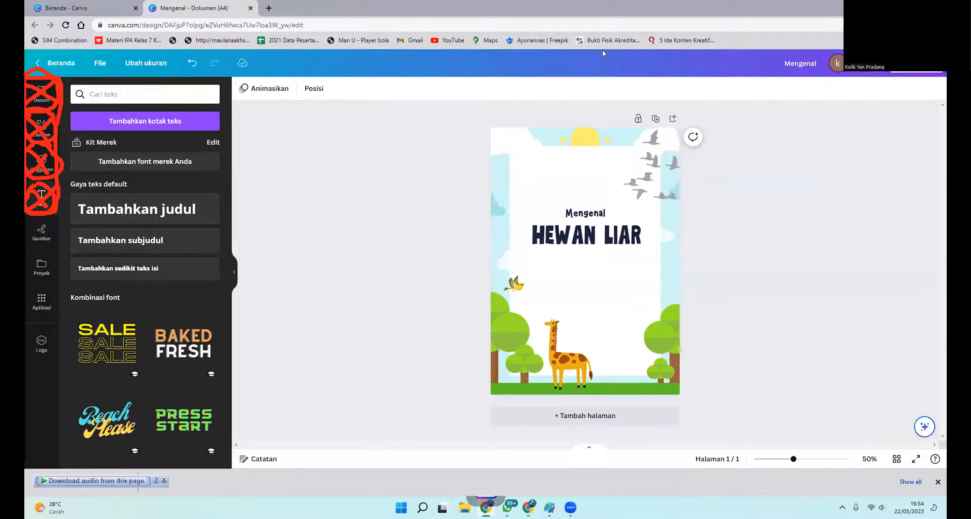
Place the vertical-strip wild-animal collage from the 'hewan' photo results below the title.
{"action": "left_click", "coordinate": [399, 33]}
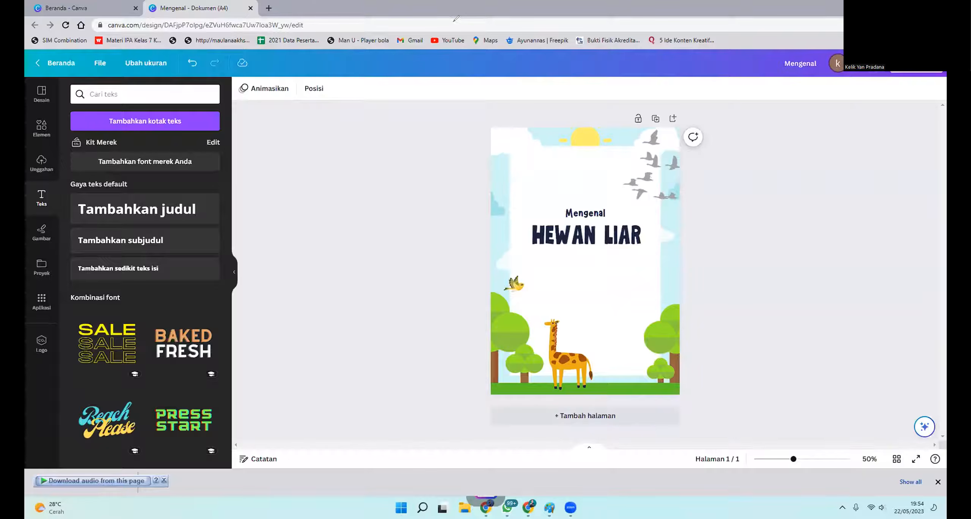
{"action": "left_click", "coordinate": [37, 126]}
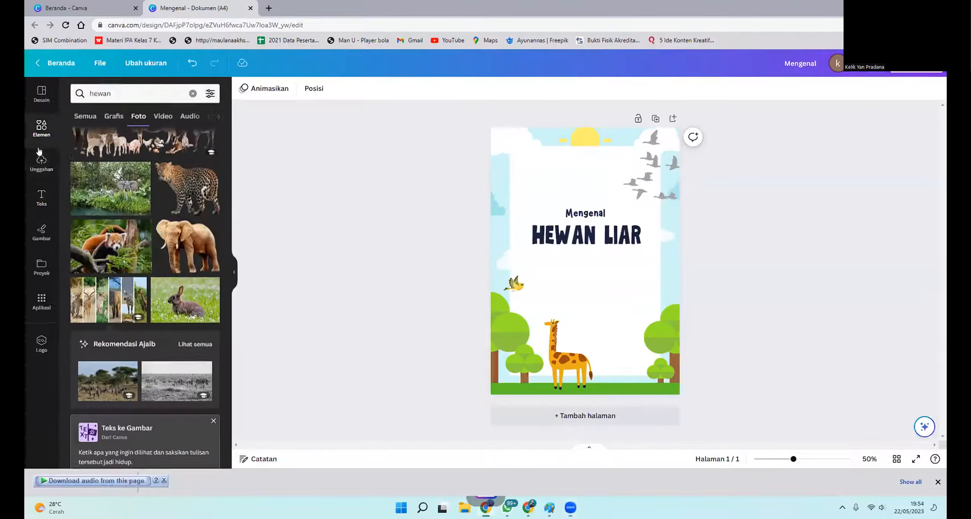
{"action": "scroll", "coordinate": [119, 158], "scroll_direction": "up", "scroll_amount": 3}
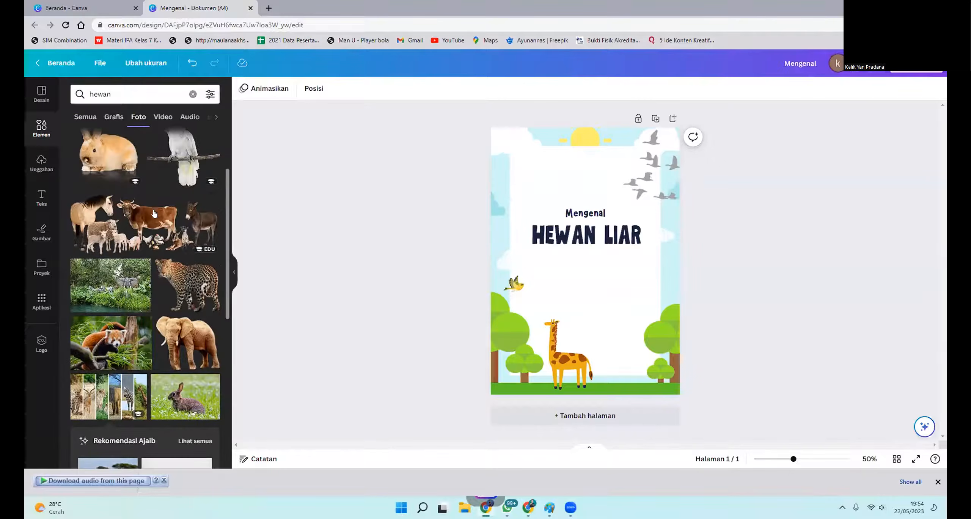
{"action": "scroll", "coordinate": [158, 258], "scroll_direction": "down", "scroll_amount": 2}
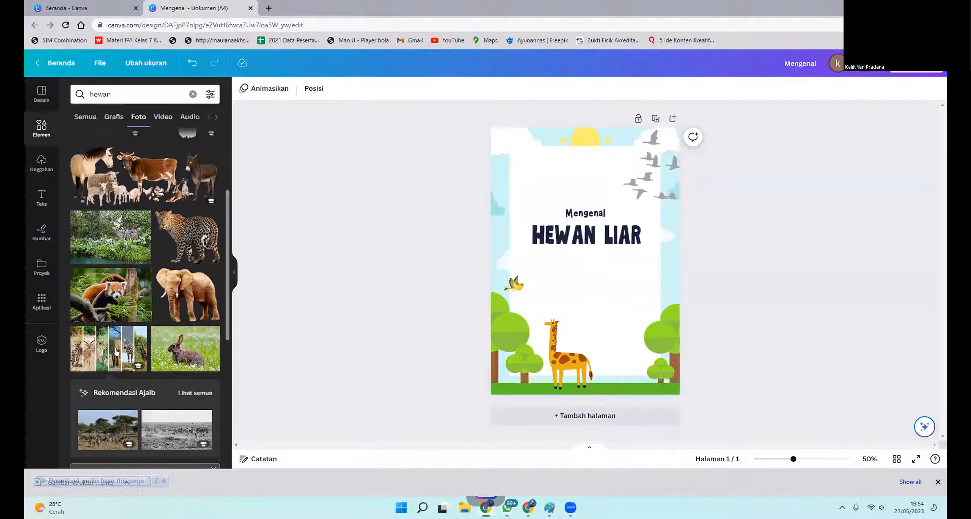
{"action": "left_click", "coordinate": [108, 348]}
{"action": "left_click_drag", "start_coordinate": [595, 280], "coordinate": [626, 361]}
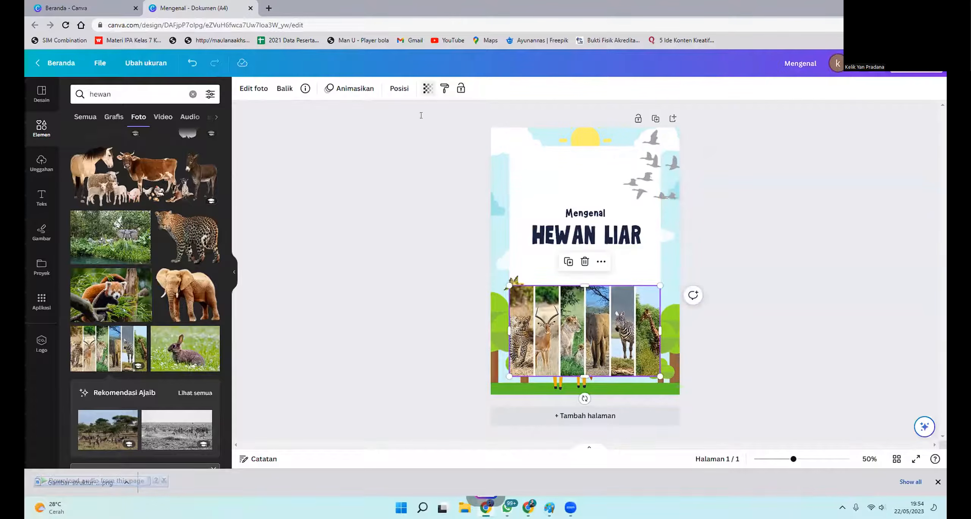
Fade the collage photo to about 34 transparency.
{"action": "left_click", "coordinate": [428, 88]}
{"action": "left_click_drag", "start_coordinate": [427, 126], "coordinate": [367, 141]}
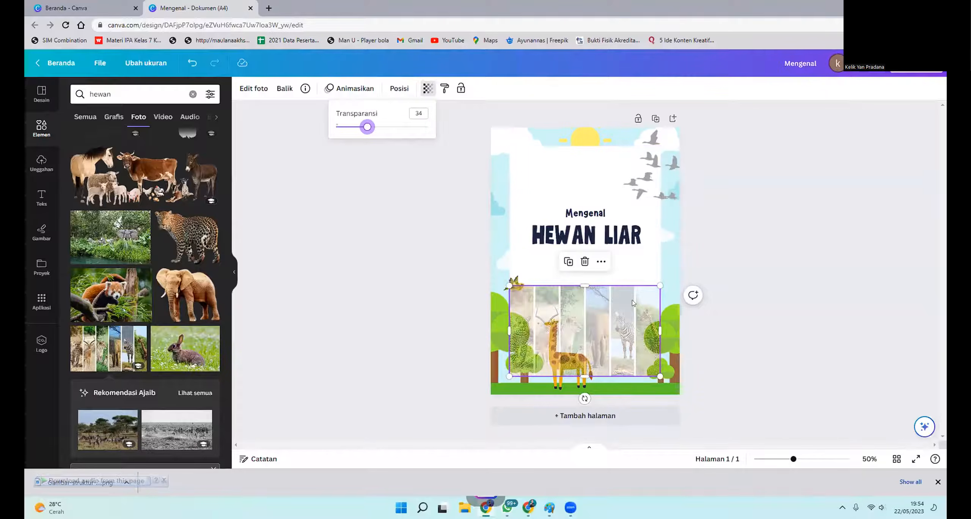
{"action": "left_click", "coordinate": [821, 329]}
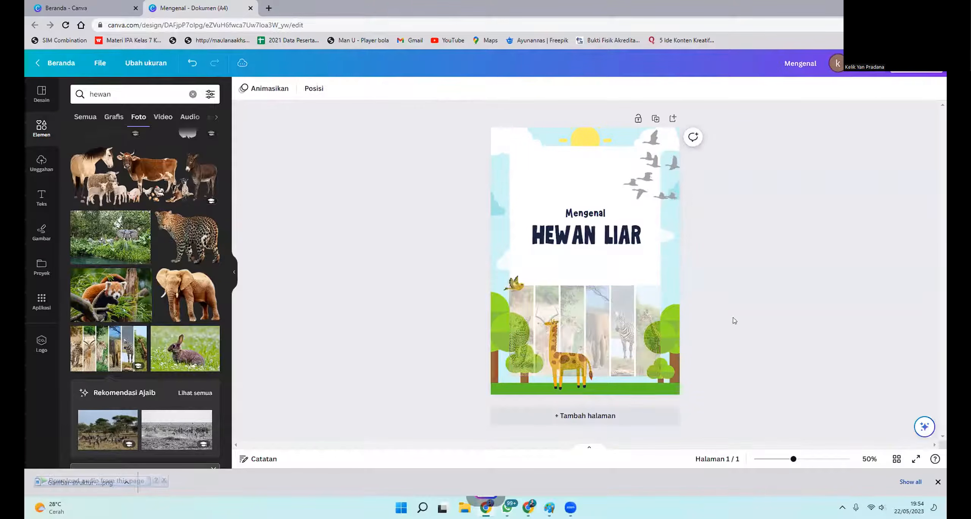
Send the collage photo and the white title frame to the back.
{"action": "left_click", "coordinate": [604, 303]}
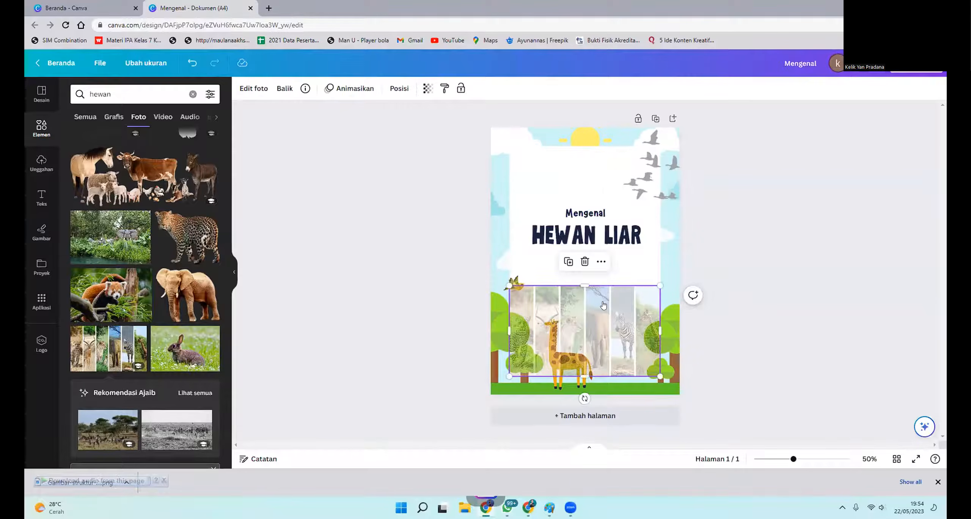
{"action": "right_click", "coordinate": [603, 302]}
{"action": "mouse_move", "coordinate": [678, 305]}
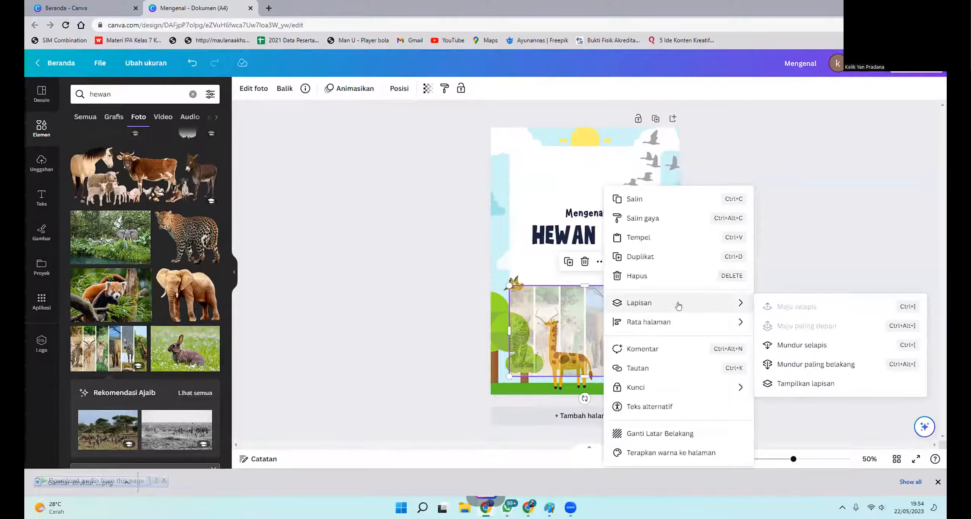
{"action": "left_click", "coordinate": [799, 365]}
{"action": "left_click", "coordinate": [602, 307]}
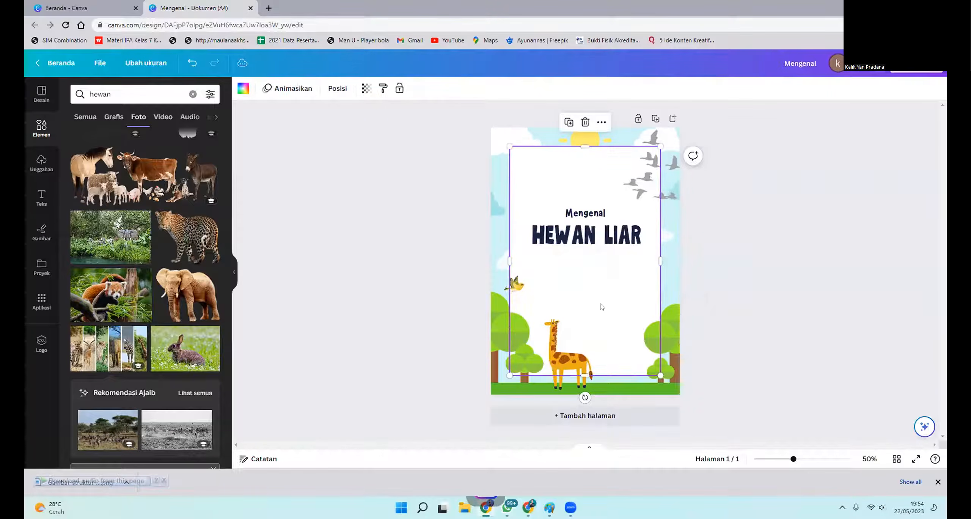
{"action": "right_click", "coordinate": [602, 307]}
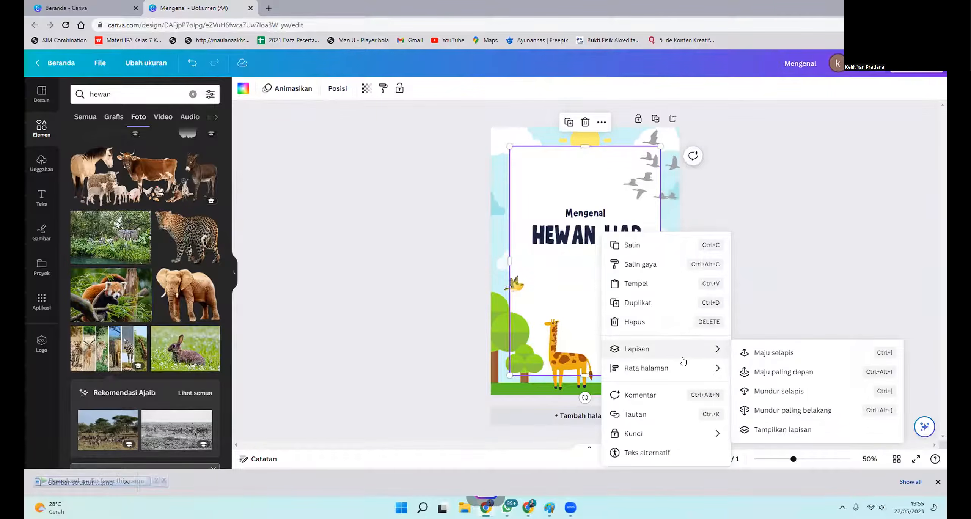
{"action": "mouse_move", "coordinate": [690, 352]}
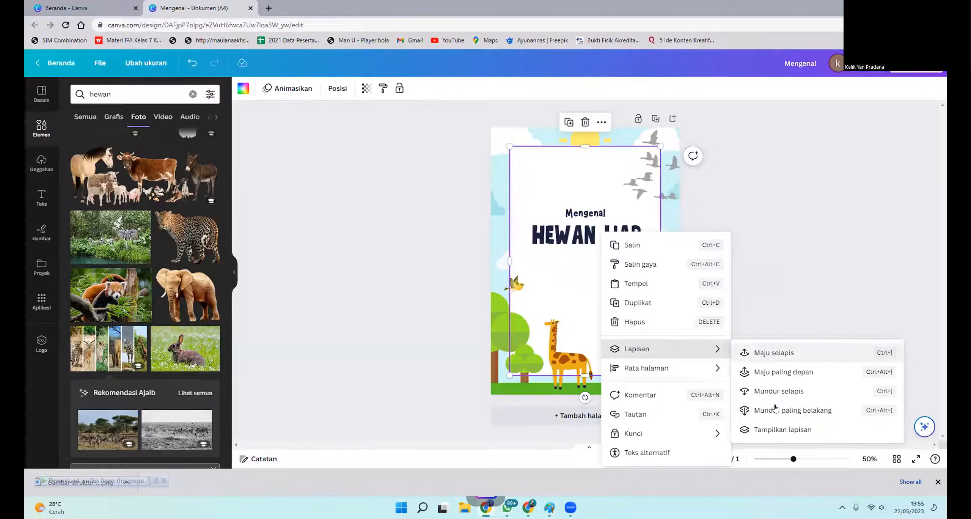
{"action": "left_click", "coordinate": [792, 411]}
{"action": "left_click", "coordinate": [758, 315]}
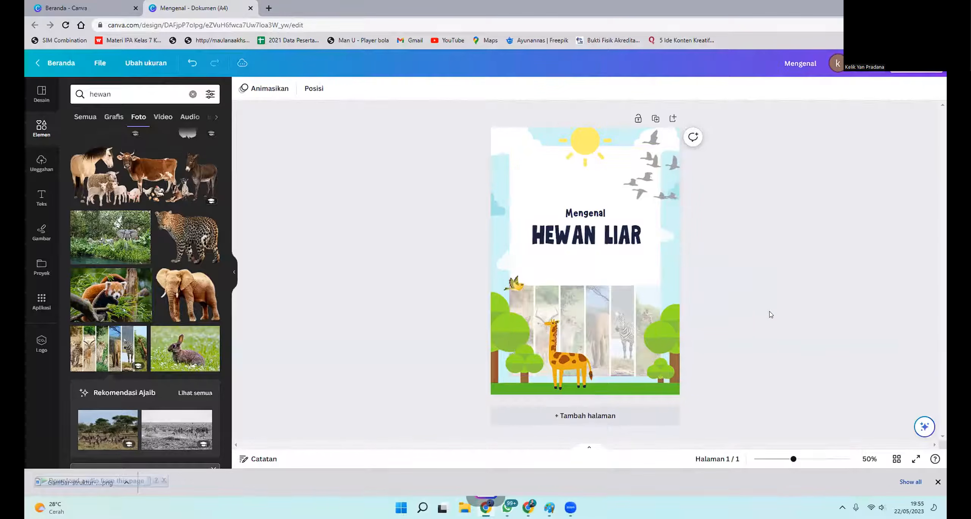
Try enlarging the collage over the whole page and moving it left, then undo both.
{"action": "left_click", "coordinate": [621, 295]}
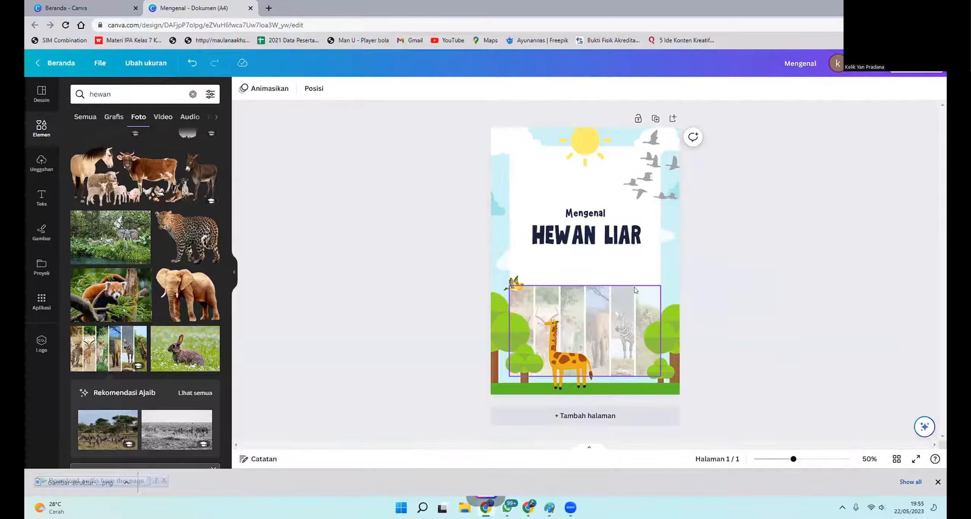
{"action": "left_click_drag", "start_coordinate": [659, 285], "coordinate": [842, 68]}
{"action": "left_click_drag", "start_coordinate": [593, 285], "coordinate": [511, 288]}
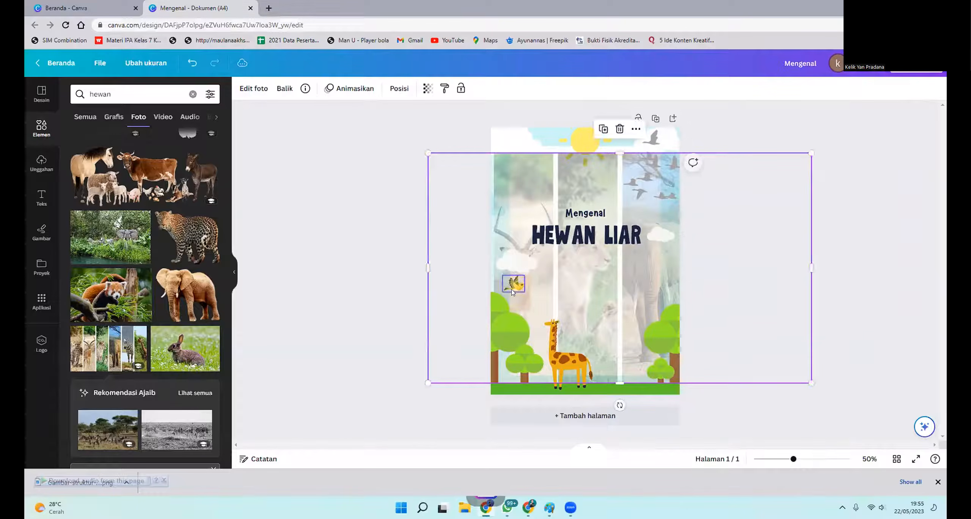
{"action": "key", "text": "ctrl+z"}
{"action": "key", "text": "ctrl+z"}
{"action": "left_click", "coordinate": [772, 270]}
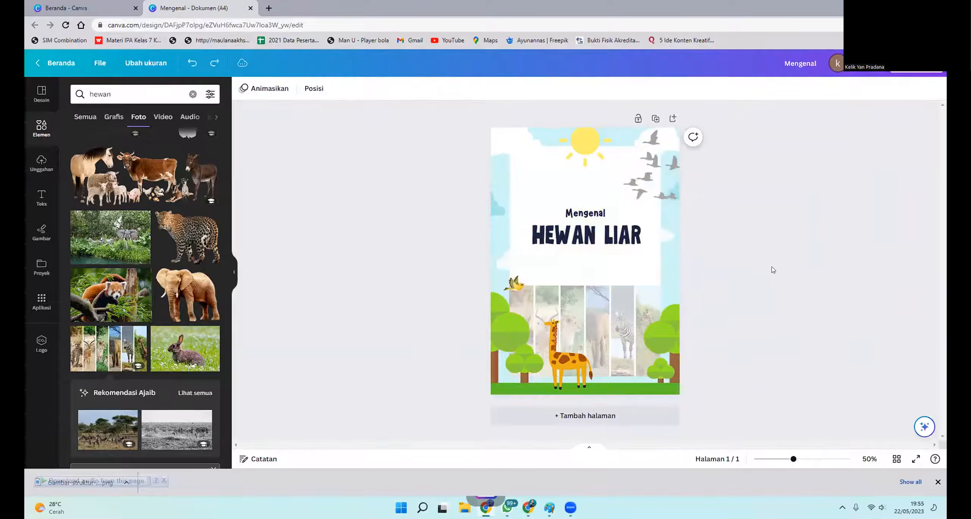
Duplicate the collage, move the copy up over the title, then delete it.
{"action": "left_click", "coordinate": [622, 297]}
{"action": "key", "text": "ctrl+d"}
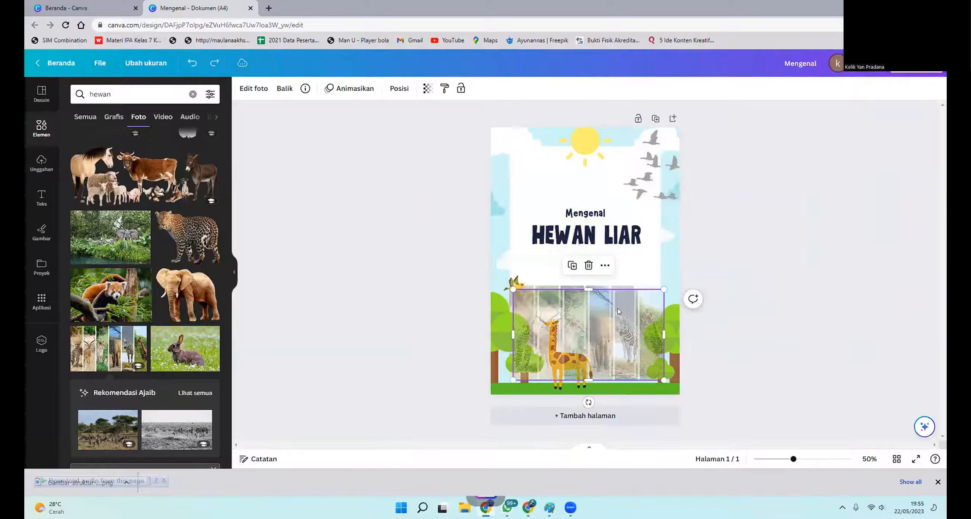
{"action": "left_click_drag", "start_coordinate": [622, 297], "coordinate": [618, 223]}
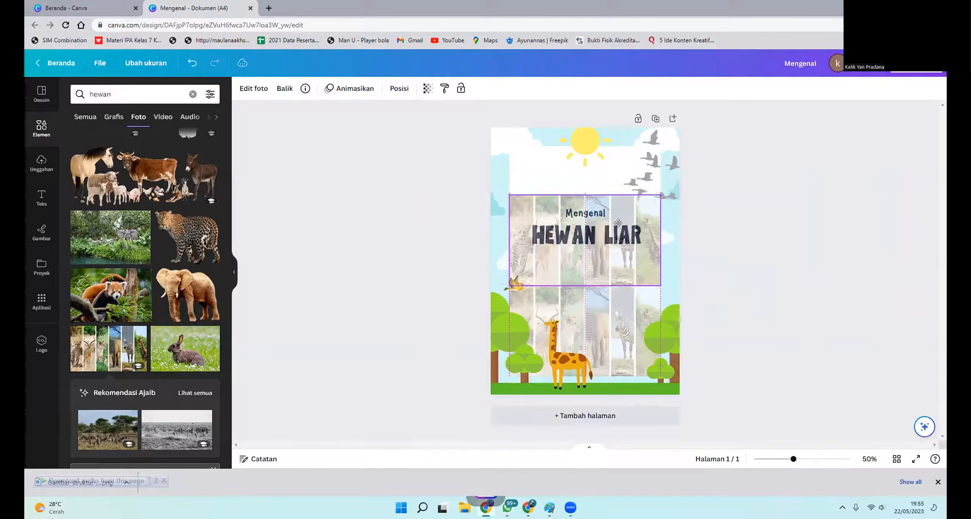
{"action": "left_click", "coordinate": [737, 255]}
{"action": "left_click", "coordinate": [604, 257]}
{"action": "key", "text": "Delete"}
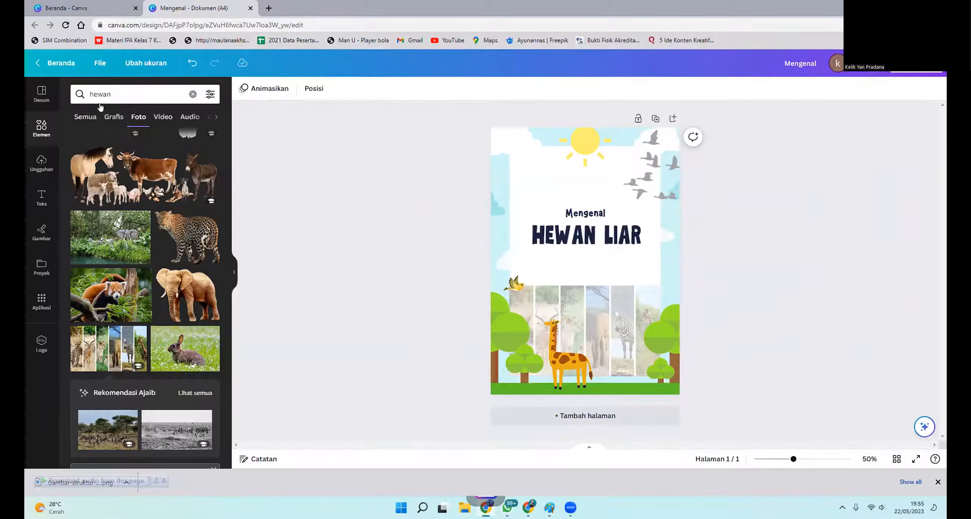
Clear the 'hewan' photo search and switch the side panel to Desain templates.
{"action": "left_click", "coordinate": [192, 94]}
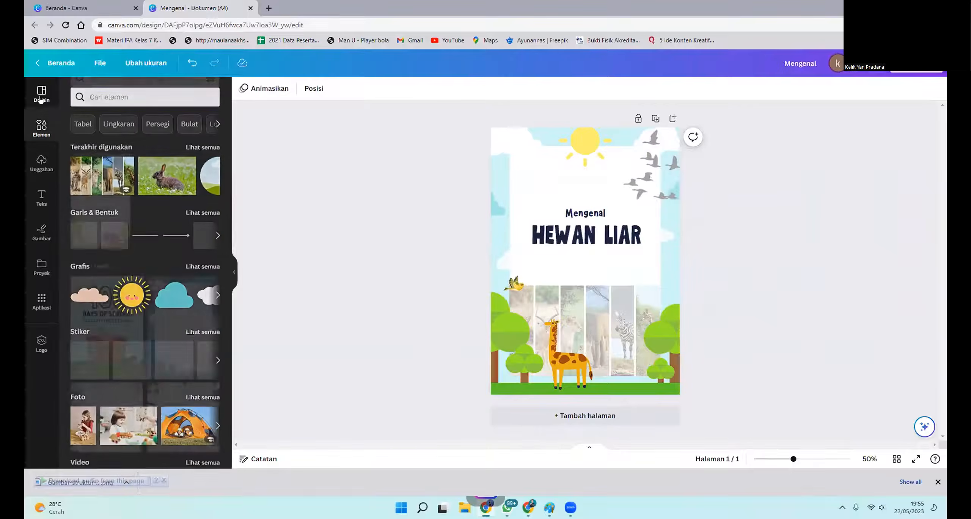
{"action": "left_click", "coordinate": [41, 93]}
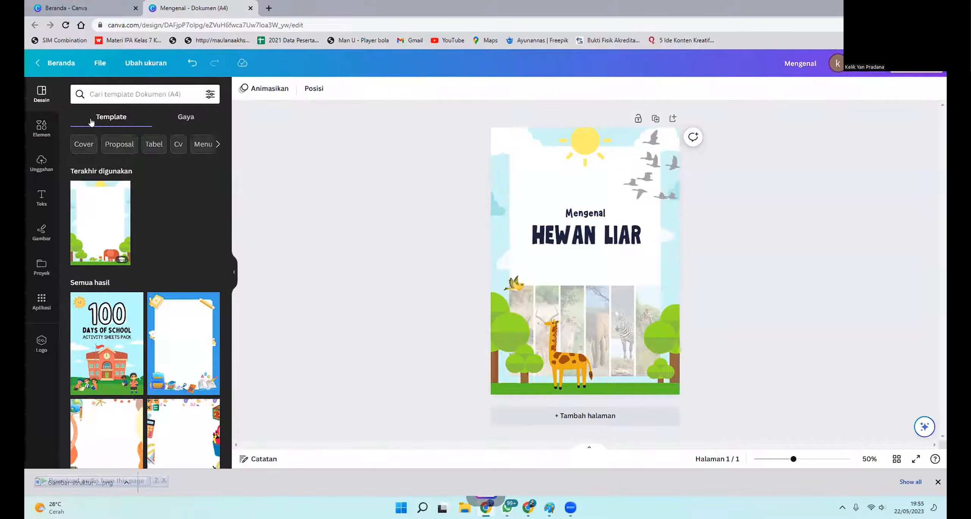
{"action": "left_click", "coordinate": [603, 292]}
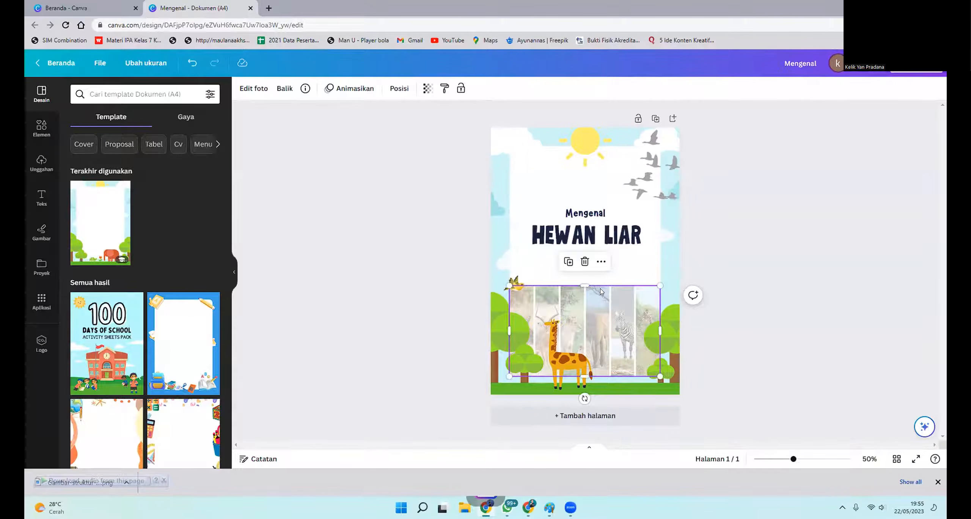
{"action": "scroll", "coordinate": [143, 268], "scroll_direction": "down", "scroll_amount": 10}
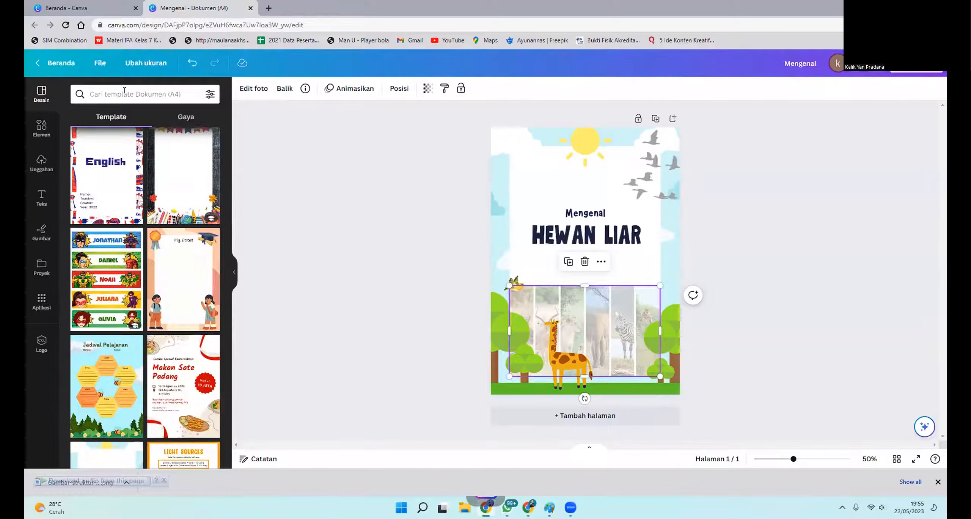
{"action": "left_click", "coordinate": [147, 93]}
Add a blank second page and search the templates for 'sampul buku'.
{"action": "left_click", "coordinate": [587, 416]}
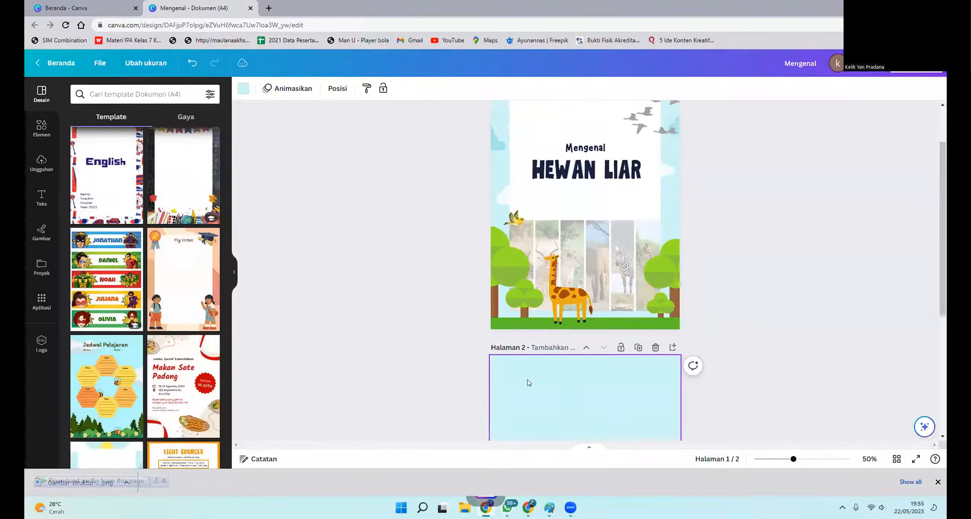
{"action": "left_click", "coordinate": [139, 89]}
{"action": "type", "text": "sampul bu"}
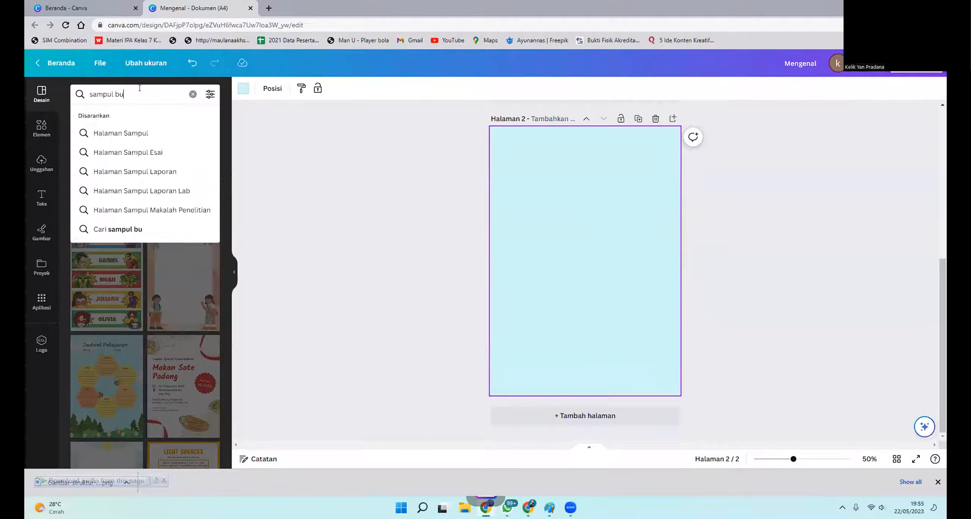
{"action": "type", "text": "ku"}
{"action": "key", "text": "Return"}
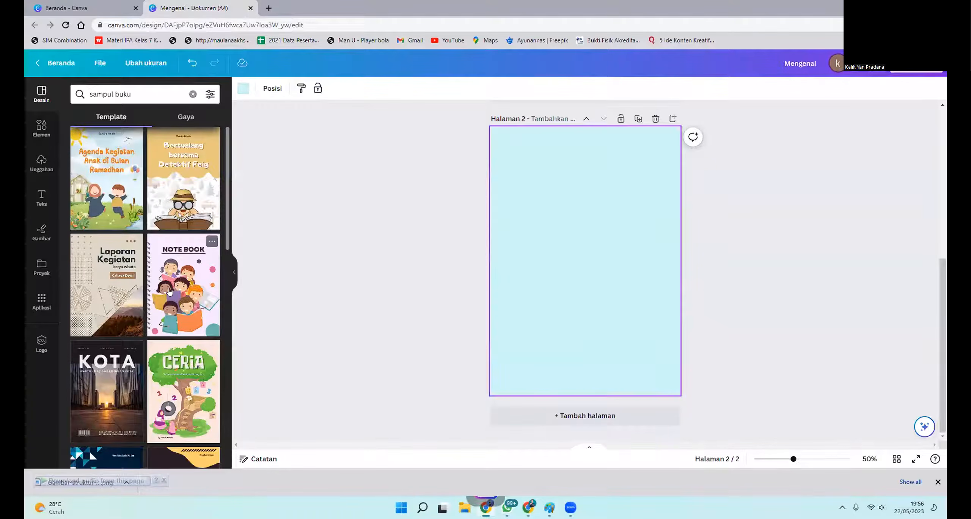
Browse the 'sampul buku' book-cover template results.
{"action": "scroll", "coordinate": [178, 384], "scroll_direction": "down", "scroll_amount": 5}
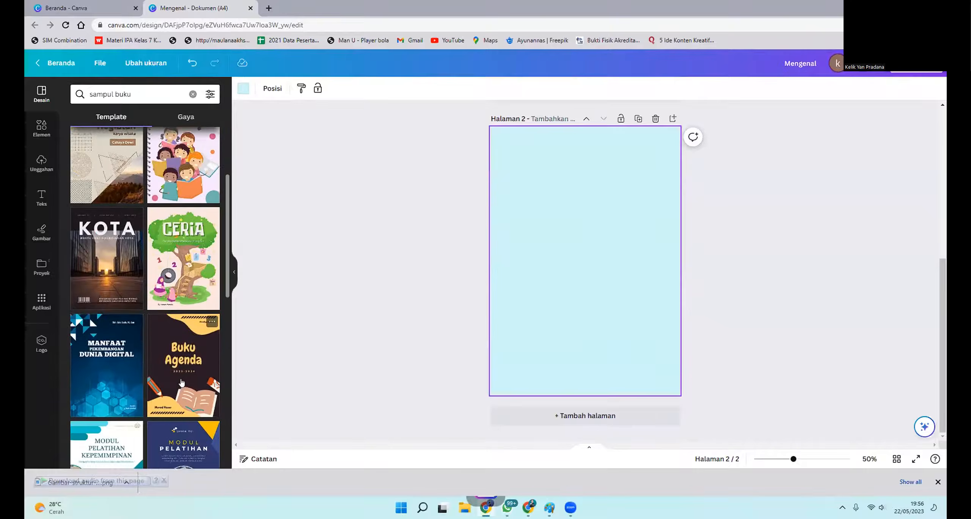
{"action": "scroll", "coordinate": [181, 379], "scroll_direction": "down", "scroll_amount": 3}
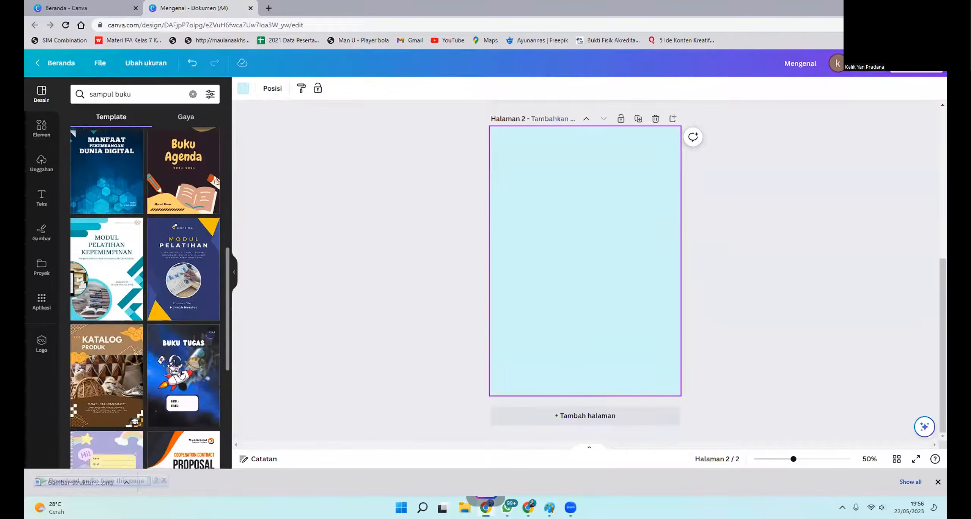
{"action": "scroll", "coordinate": [181, 374], "scroll_direction": "down", "scroll_amount": 3}
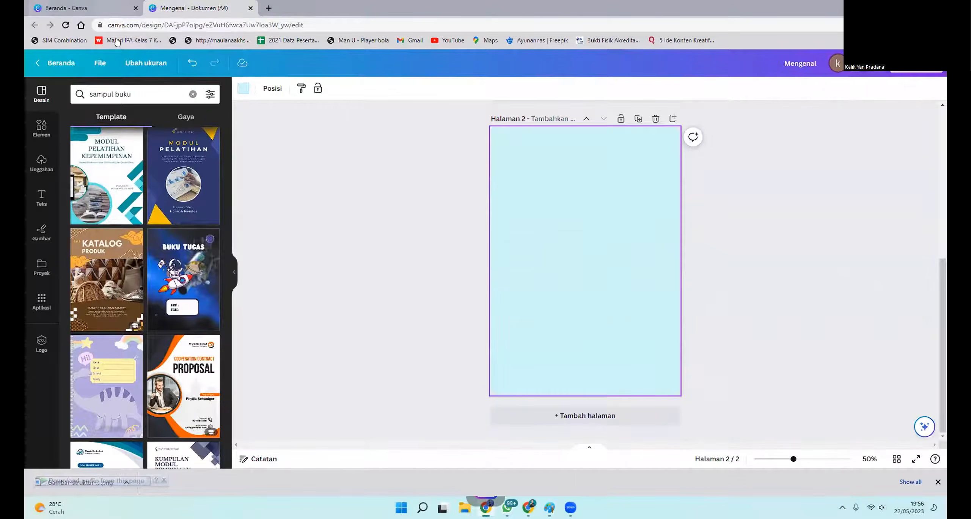
{"action": "left_click", "coordinate": [99, 9]}
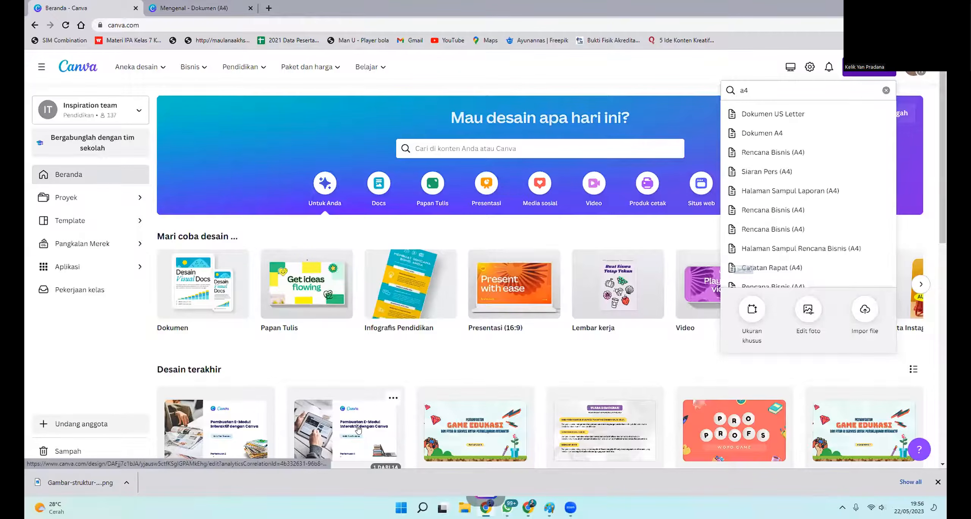
Open the Pembuatan E-Modul presentation and present its Membuat Desain Cover Buku slides.
{"action": "scroll", "coordinate": [357, 429], "scroll_direction": "down", "scroll_amount": 2}
{"action": "left_click", "coordinate": [342, 348]}
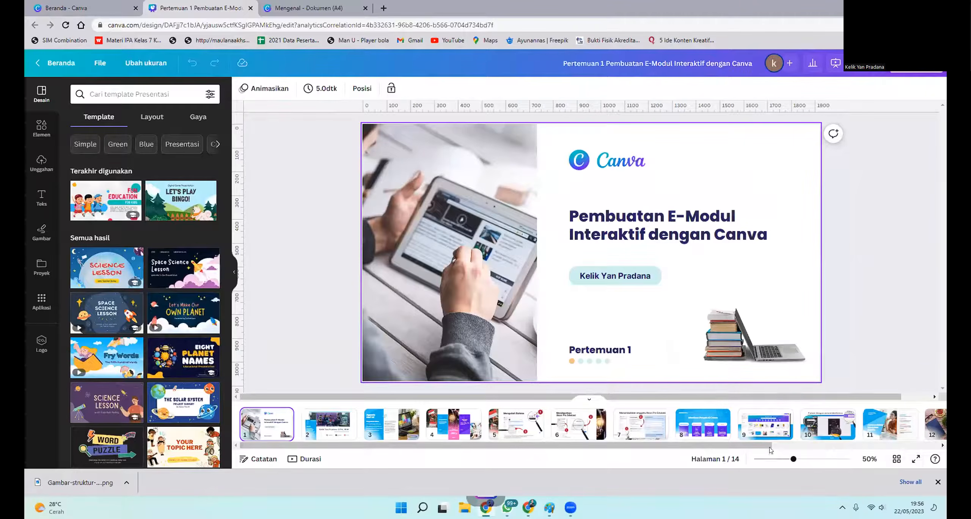
{"action": "left_click_drag", "start_coordinate": [766, 446], "coordinate": [887, 446]}
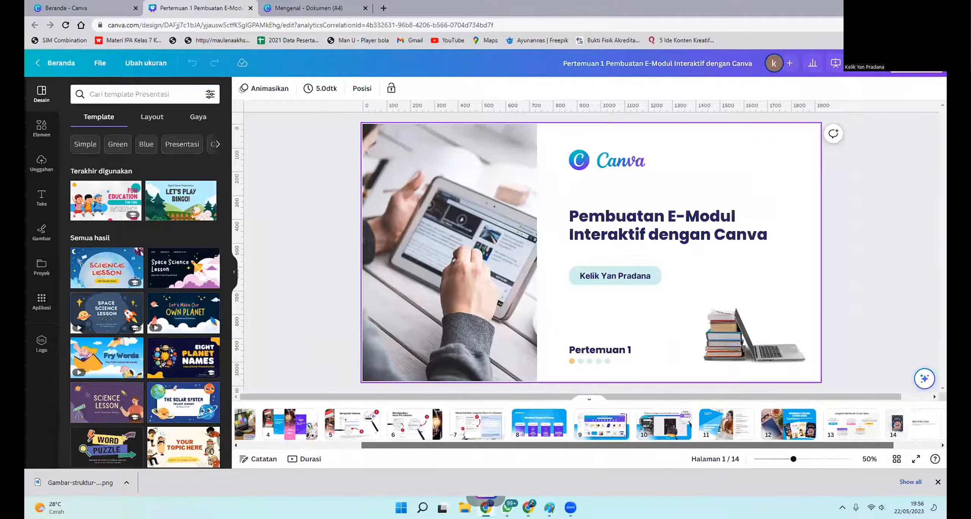
{"action": "left_click", "coordinate": [728, 423]}
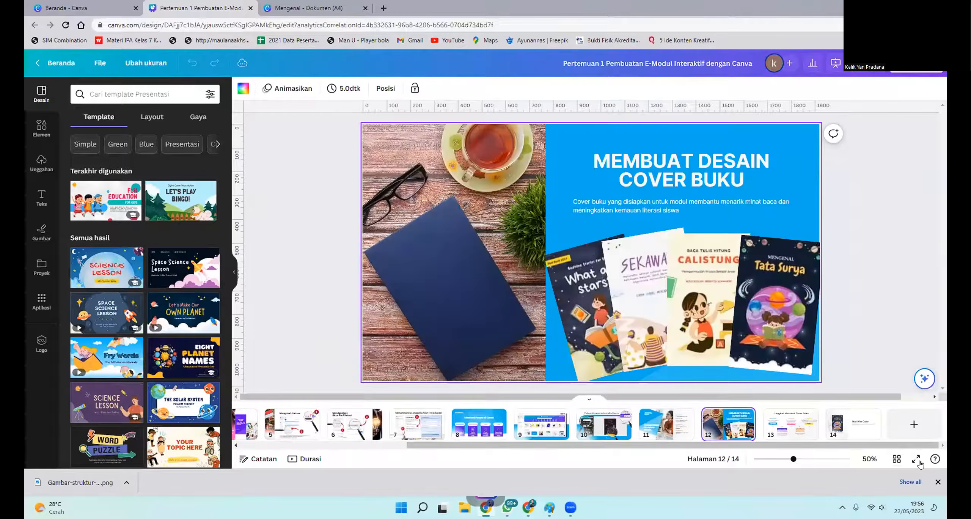
{"action": "left_click", "coordinate": [916, 459]}
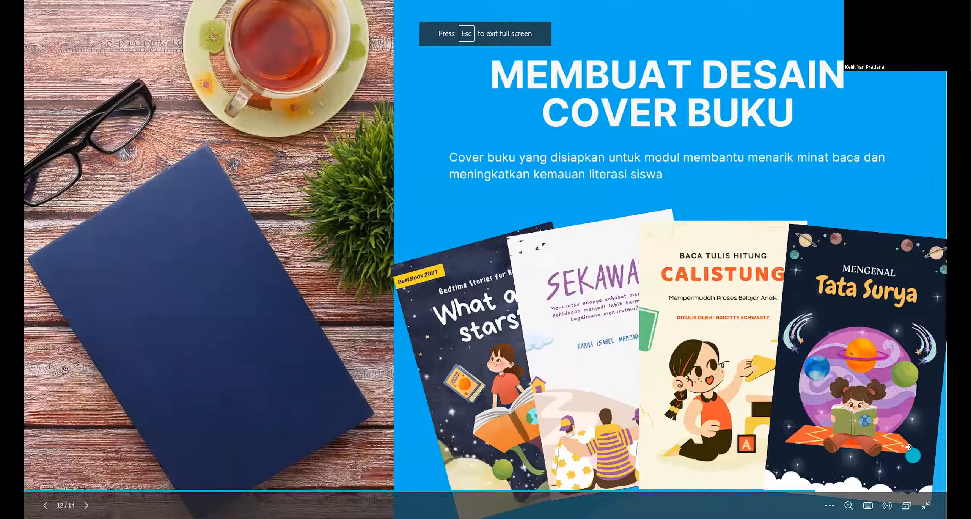
{"action": "left_click", "coordinate": [910, 332]}
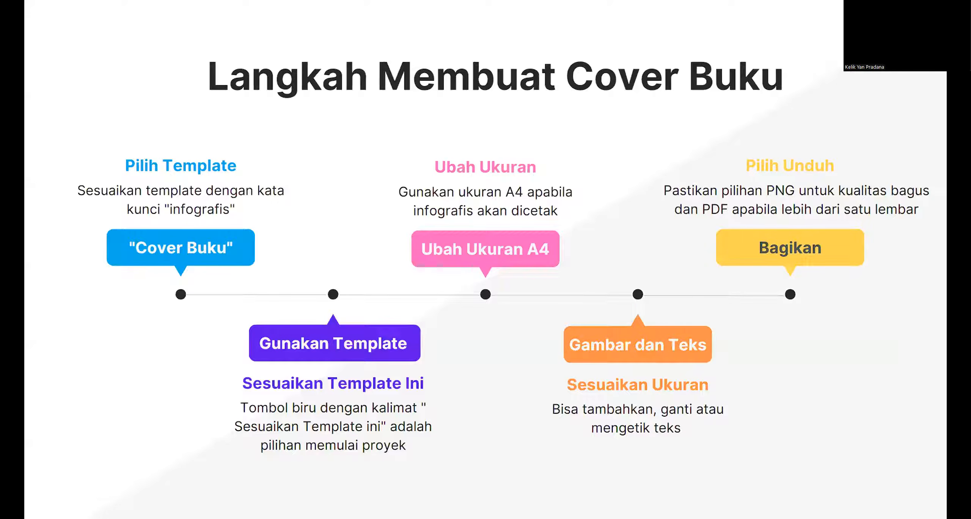
{"action": "key", "text": "Escape"}
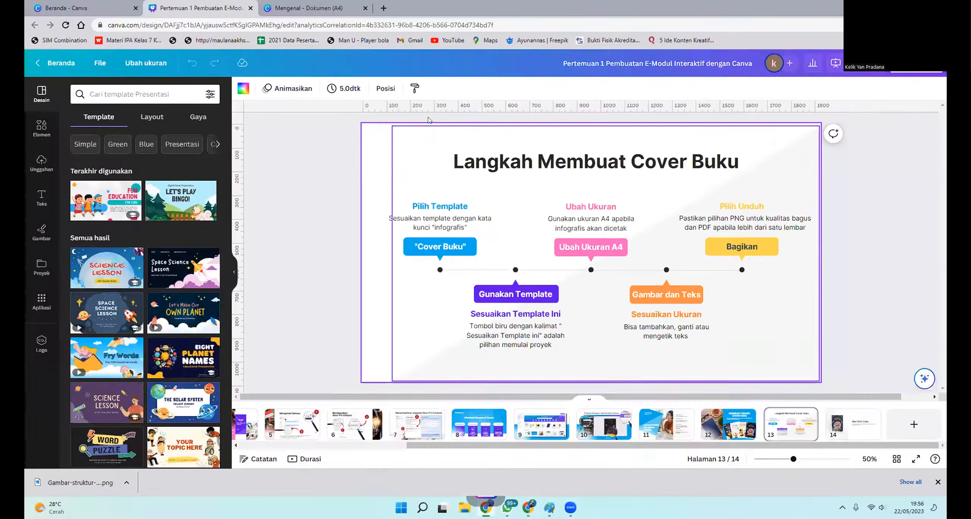
Back on the home page, open the Green White Illustrated Brave Children Book Cover design.
{"action": "left_click", "coordinate": [61, 5]}
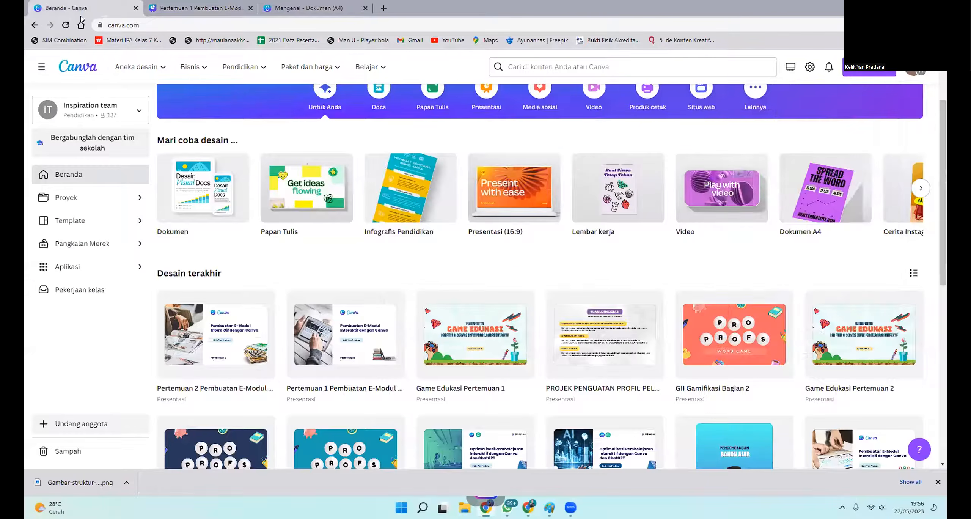
{"action": "left_click", "coordinate": [66, 25]}
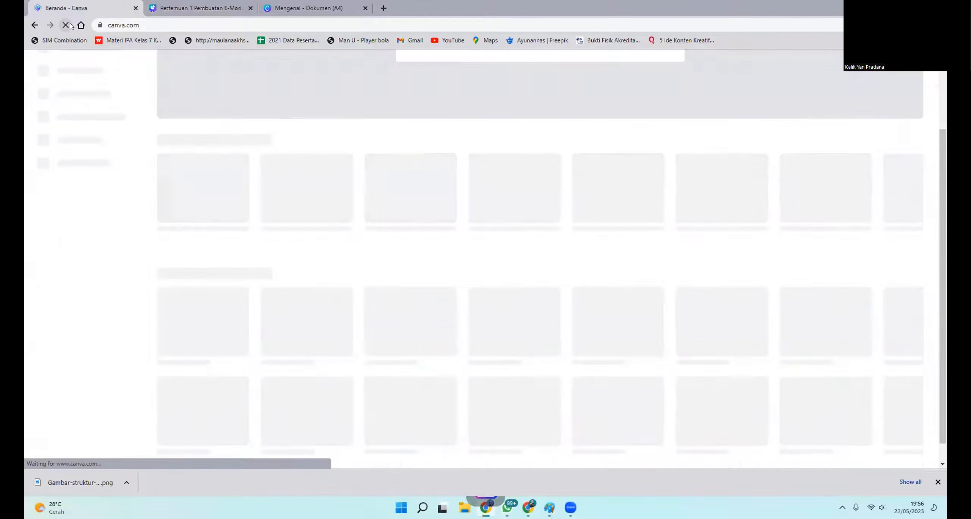
{"action": "scroll", "coordinate": [323, 285], "scroll_direction": "down", "scroll_amount": 3}
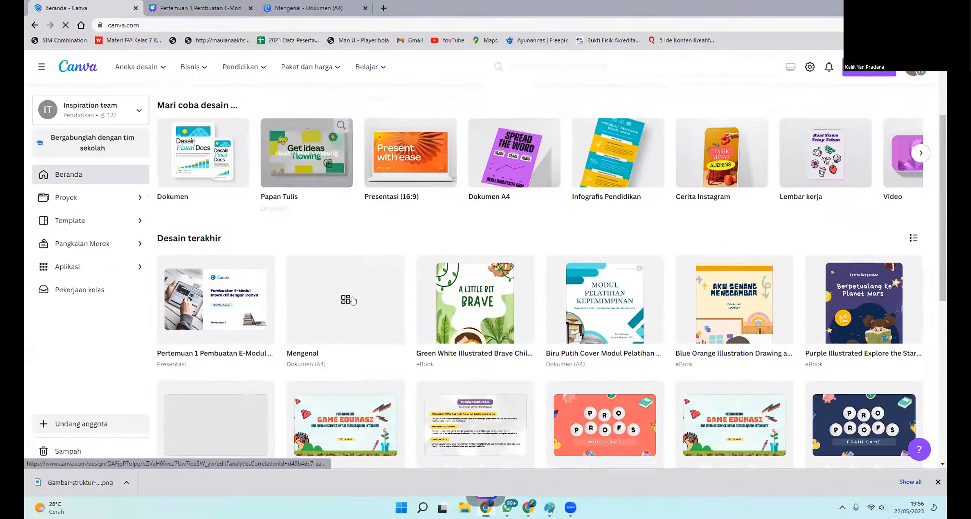
{"action": "left_click", "coordinate": [473, 291]}
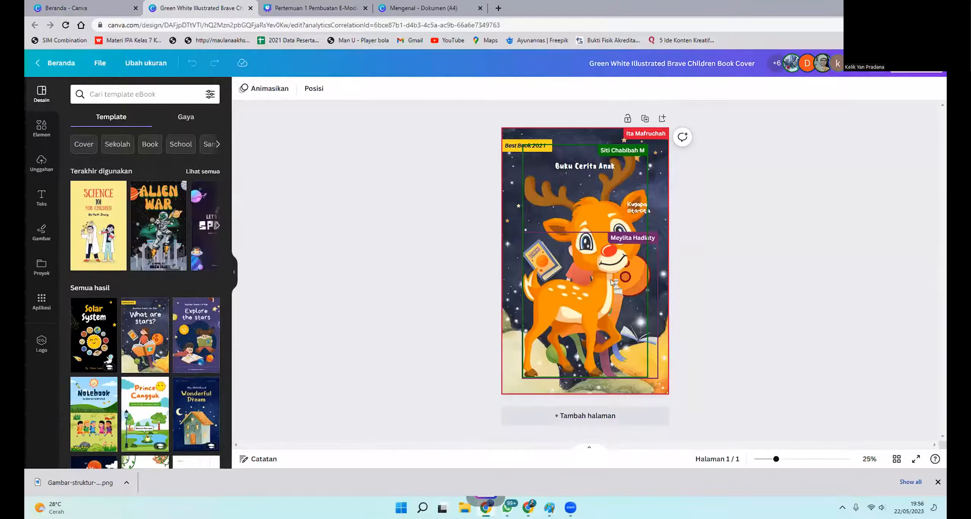
Move the deer illustration off the cover so the reading girl shows.
{"action": "left_click", "coordinate": [582, 268]}
{"action": "left_click_drag", "start_coordinate": [584, 285], "coordinate": [384, 297]}
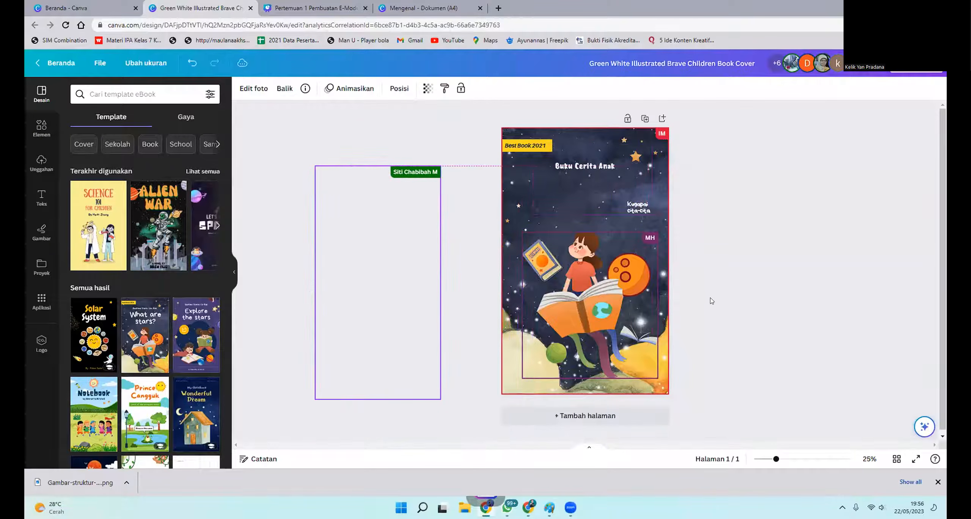
{"action": "left_click", "coordinate": [750, 301]}
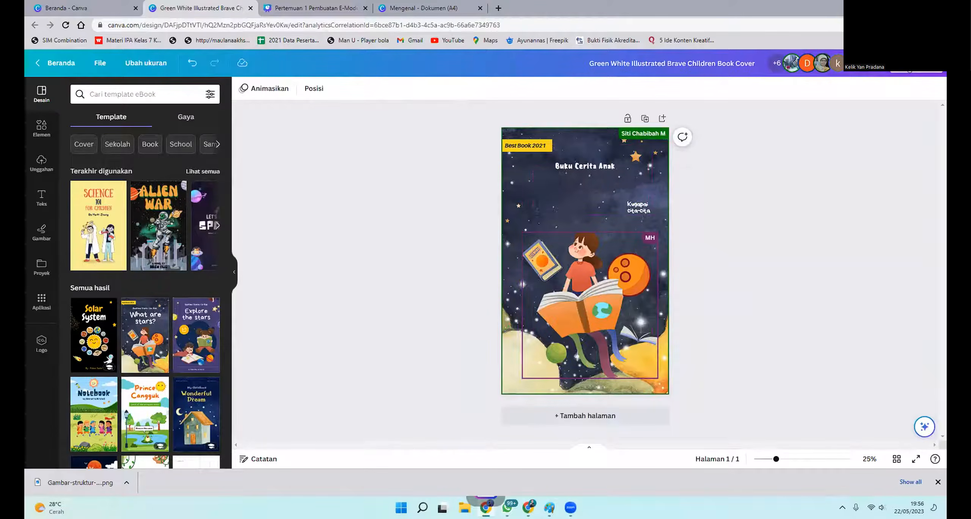
Download Halaman 1 of the cover as a JPG, after trying PNG and PDF Standar.
{"action": "left_click", "coordinate": [909, 66]}
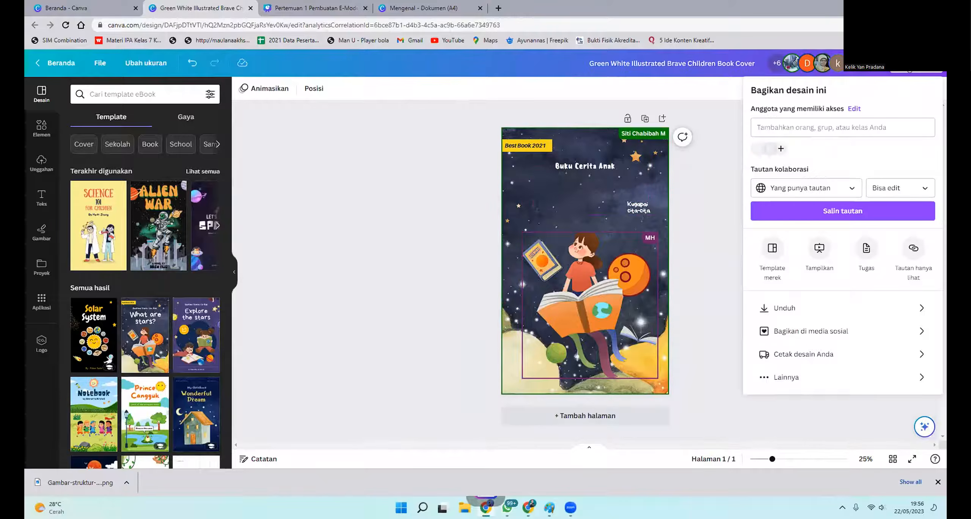
{"action": "left_click", "coordinate": [812, 307]}
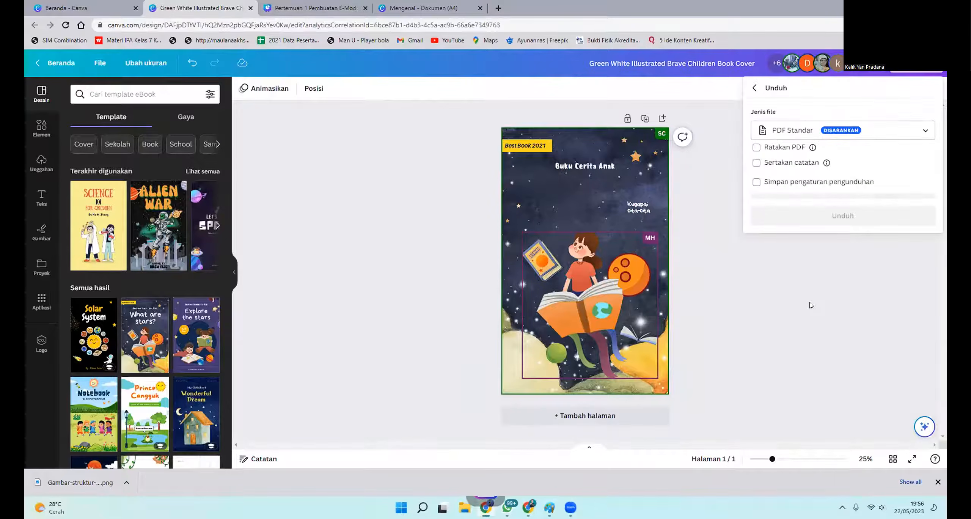
{"action": "left_click", "coordinate": [885, 136]}
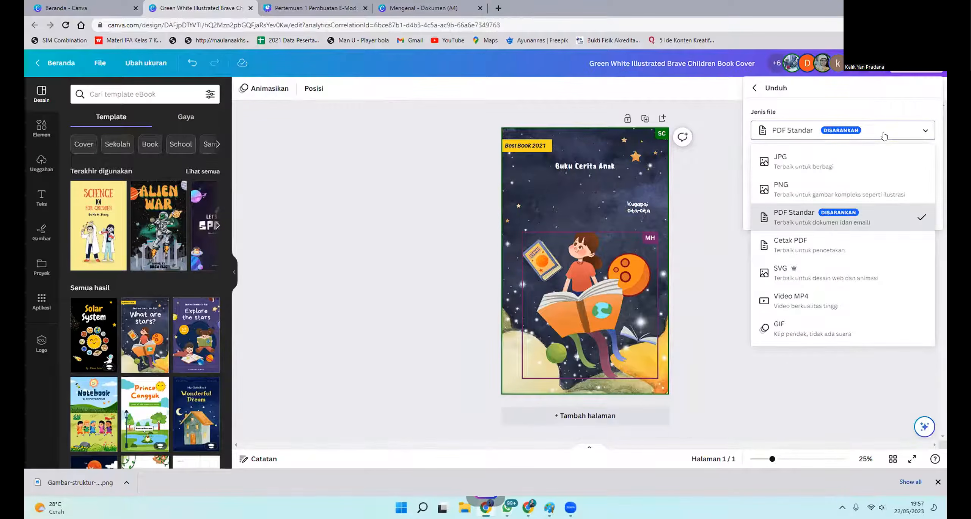
{"action": "left_click", "coordinate": [816, 163]}
{"action": "left_click", "coordinate": [829, 129]}
{"action": "left_click", "coordinate": [801, 193]}
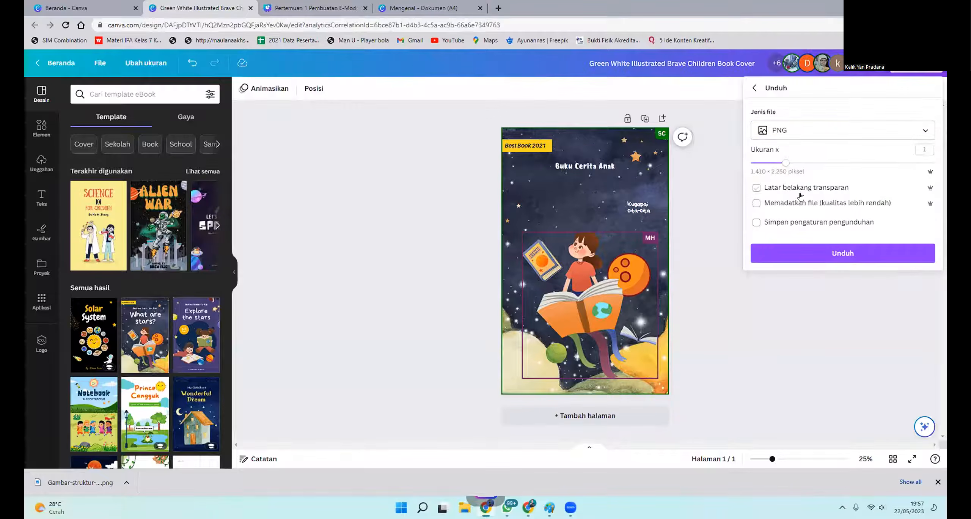
{"action": "left_click", "coordinate": [839, 134]}
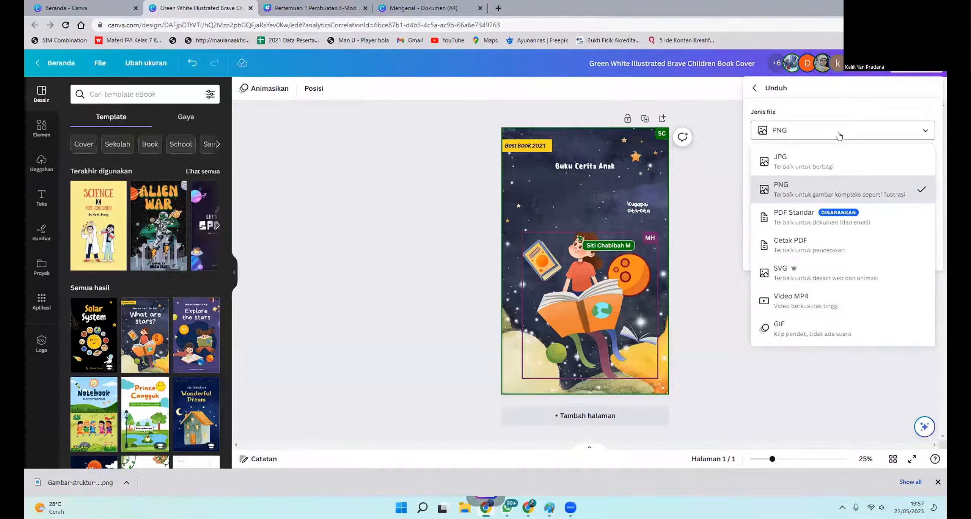
{"action": "left_click", "coordinate": [811, 230]}
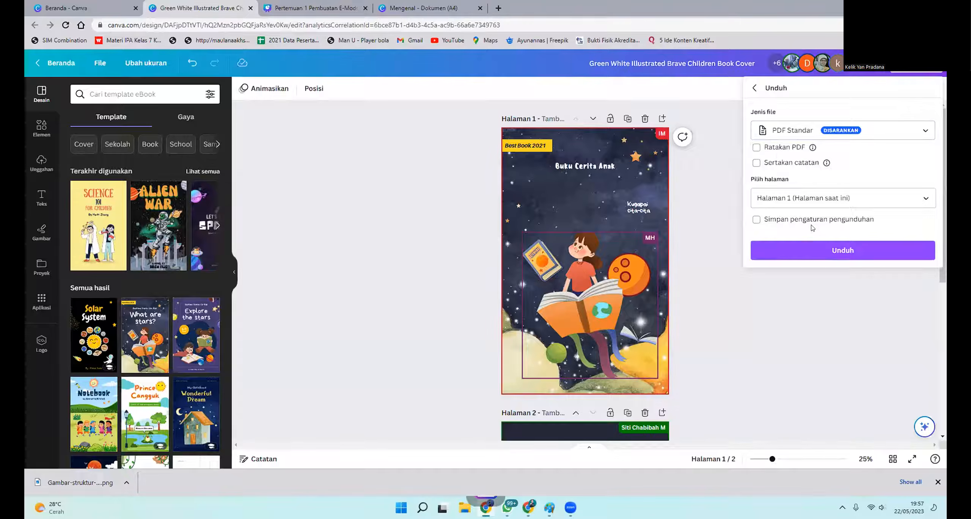
{"action": "left_click", "coordinate": [800, 132]}
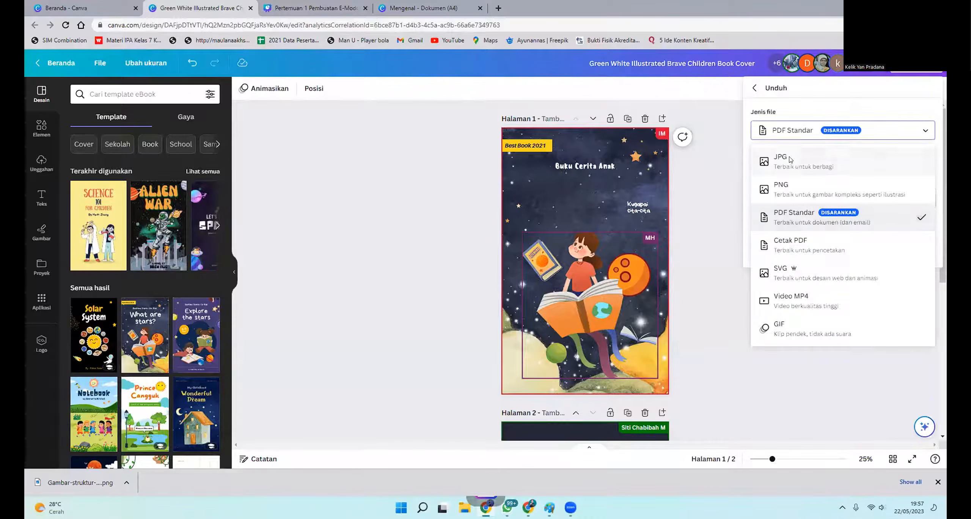
{"action": "left_click", "coordinate": [797, 158]}
{"action": "left_click", "coordinate": [856, 244]}
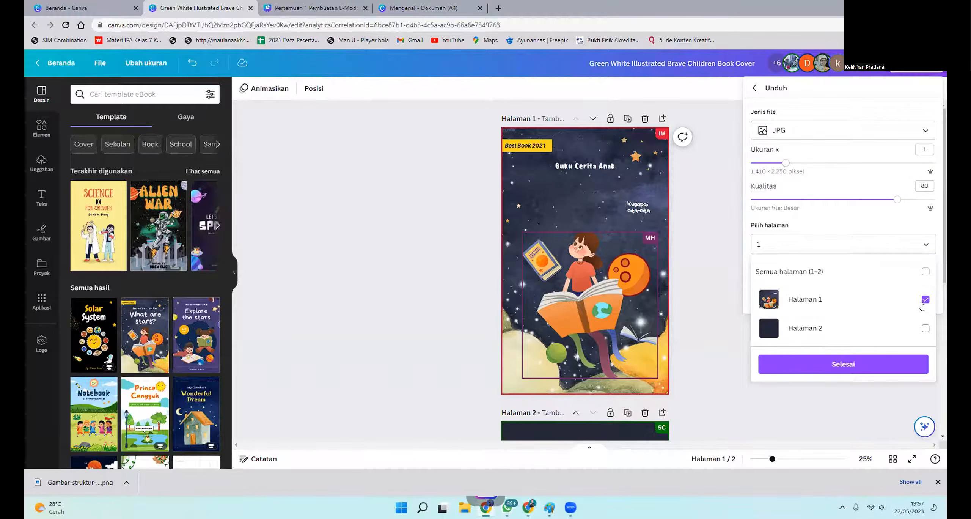
{"action": "left_click", "coordinate": [865, 367]}
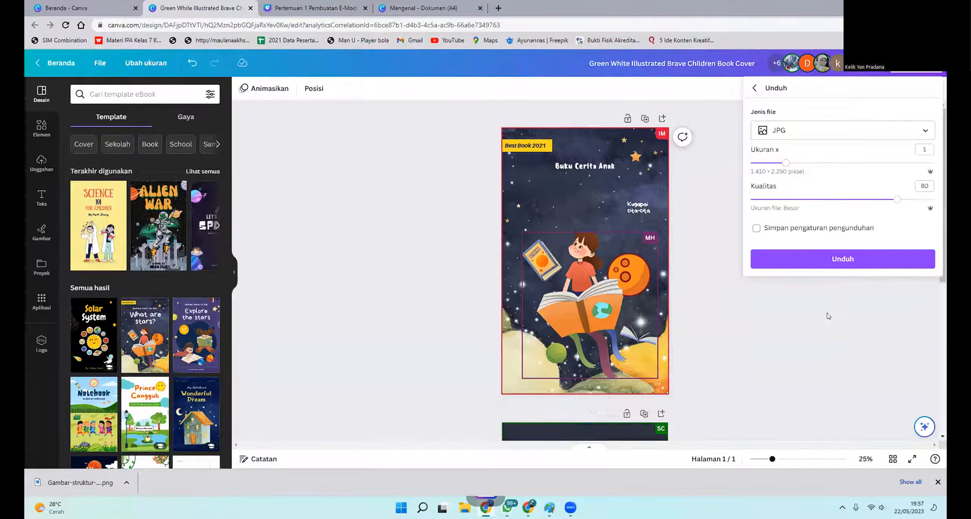
{"action": "left_click", "coordinate": [834, 260]}
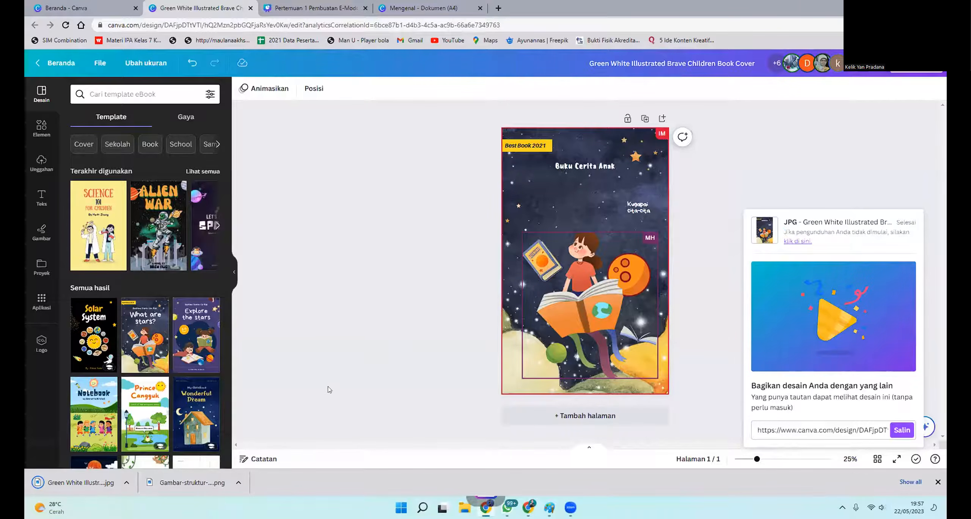
View the downloaded JPG enlarged in the image viewer, then close it.
{"action": "left_click", "coordinate": [76, 482]}
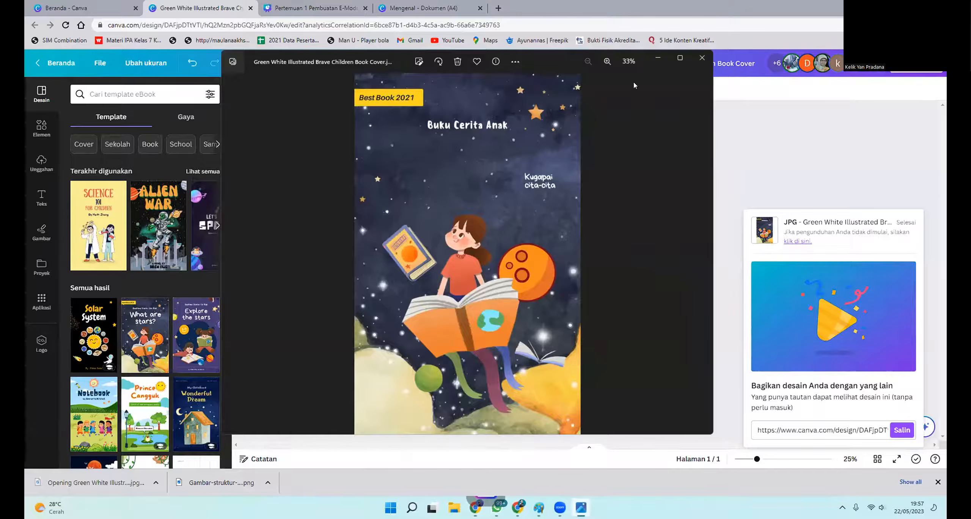
{"action": "left_click", "coordinate": [677, 59]}
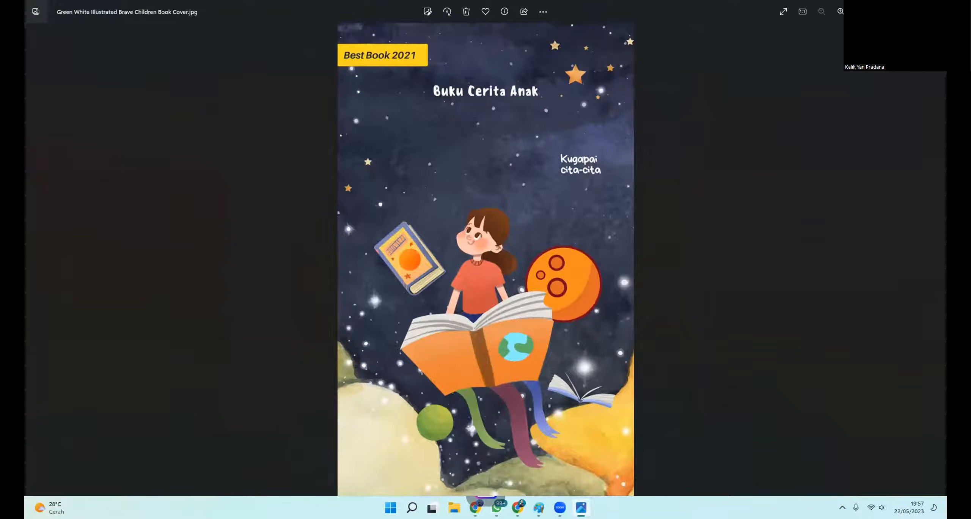
{"action": "left_click", "coordinate": [934, 9]}
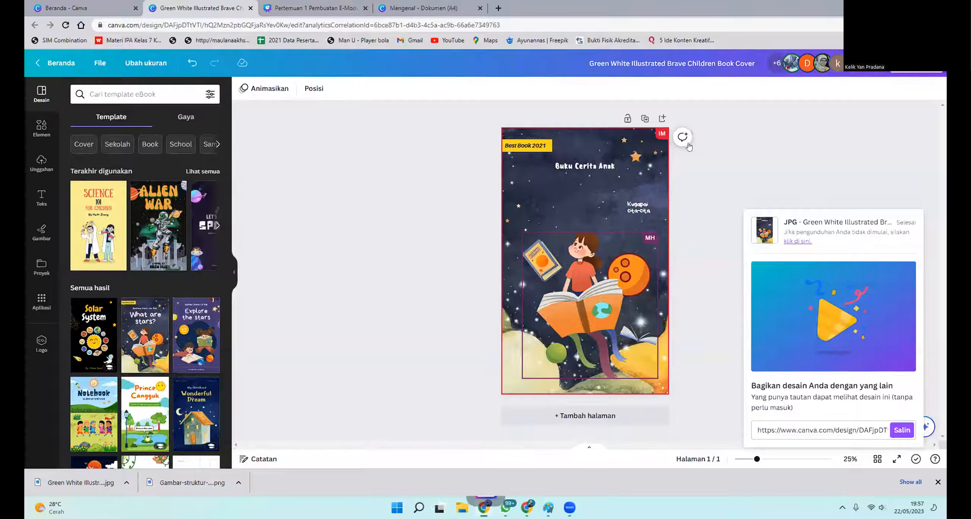
{"action": "left_click", "coordinate": [318, 15]}
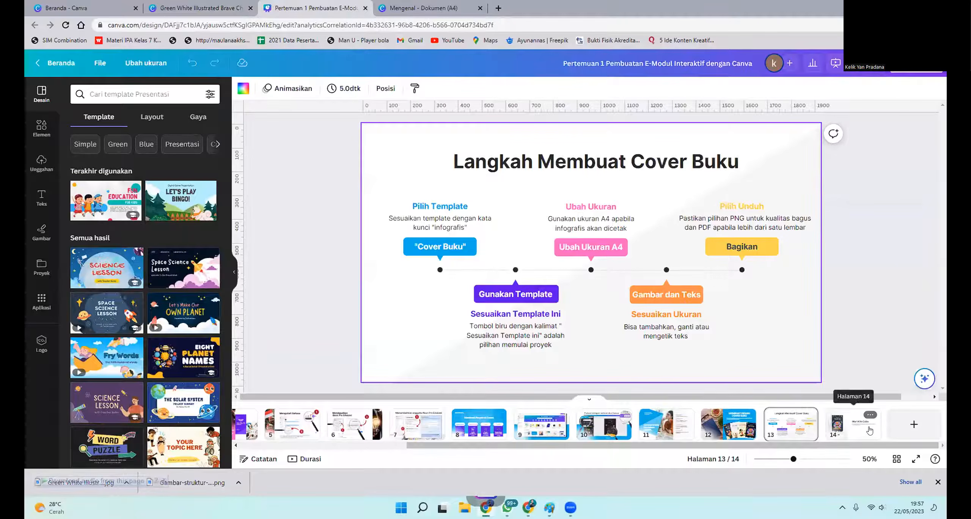
Present slide 14 'Mari Kita Coba' full screen and bring back the presentation controls.
{"action": "left_click", "coordinate": [914, 459]}
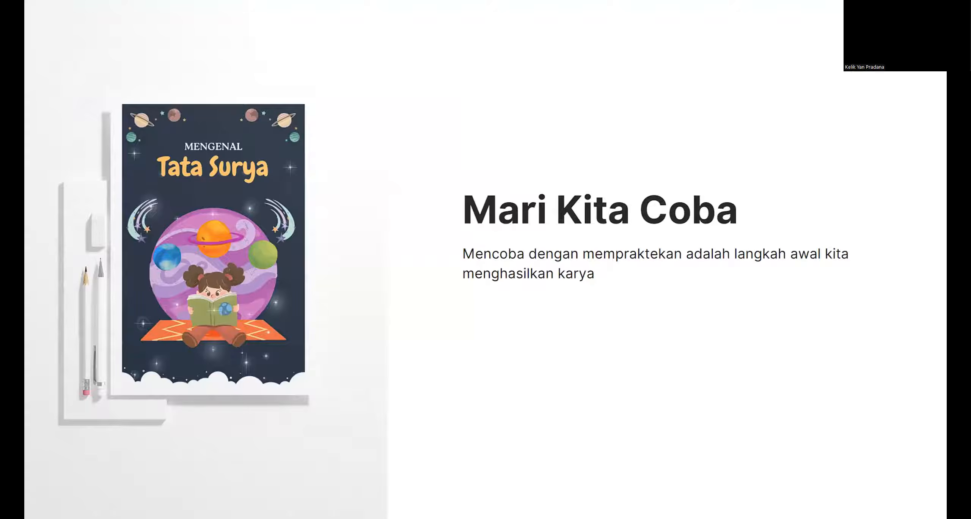
{"action": "left_click", "coordinate": [912, 460]}
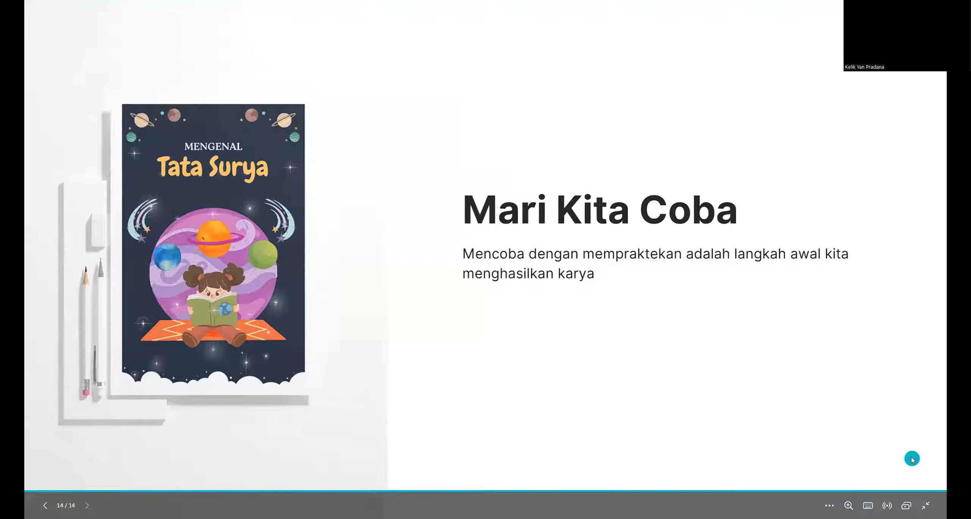